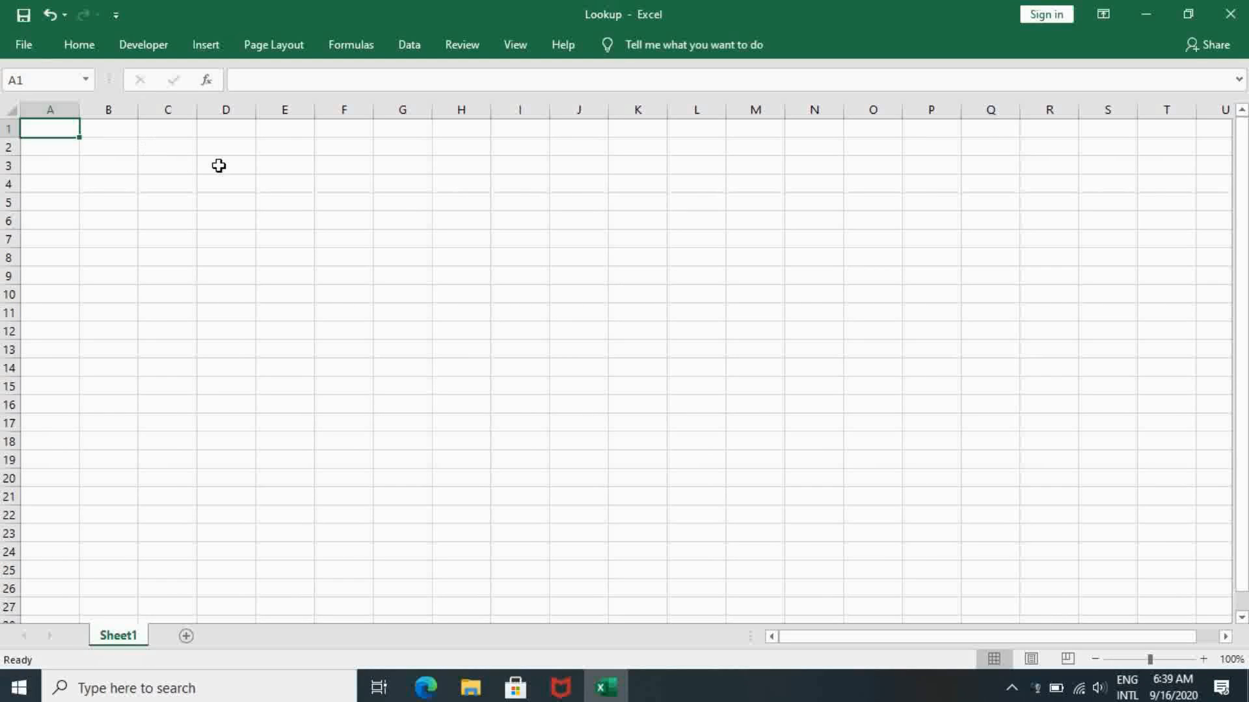
- Enter the column headings Roll.No, Reg No and Students_Name in cells E3 to G3
click(267, 170)
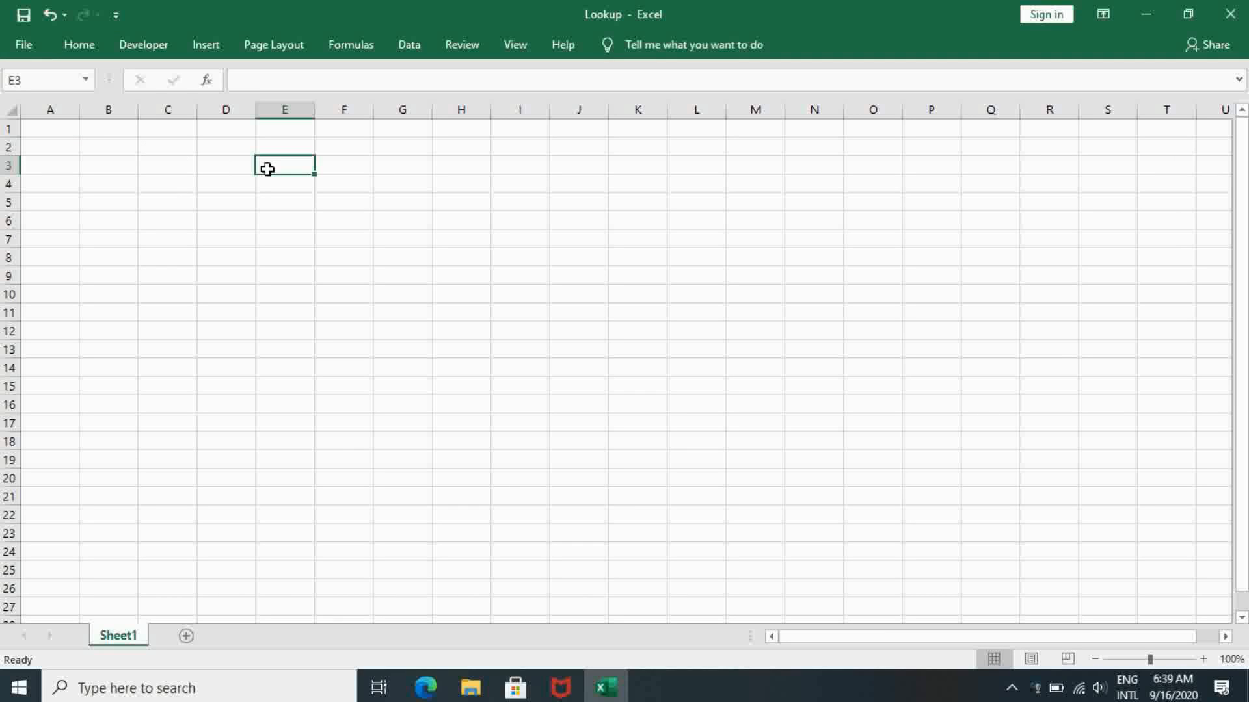
text(Roll)
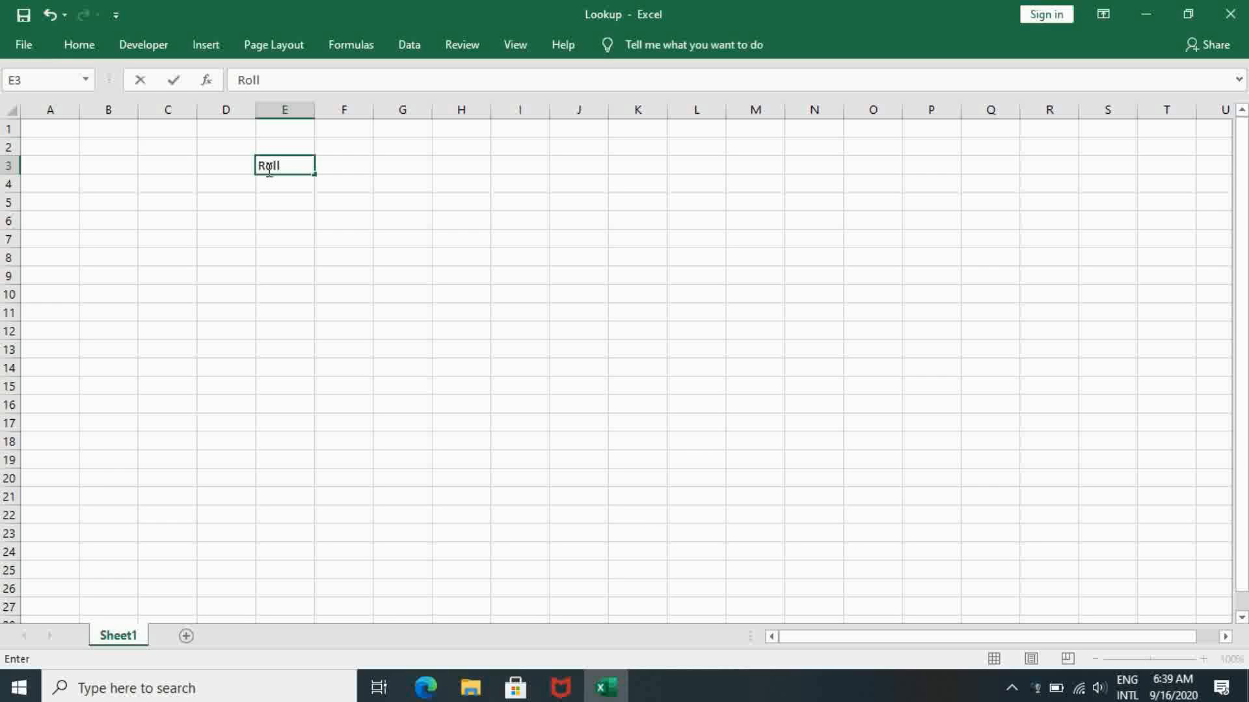
text(.No)
key(Tab)
text(R)
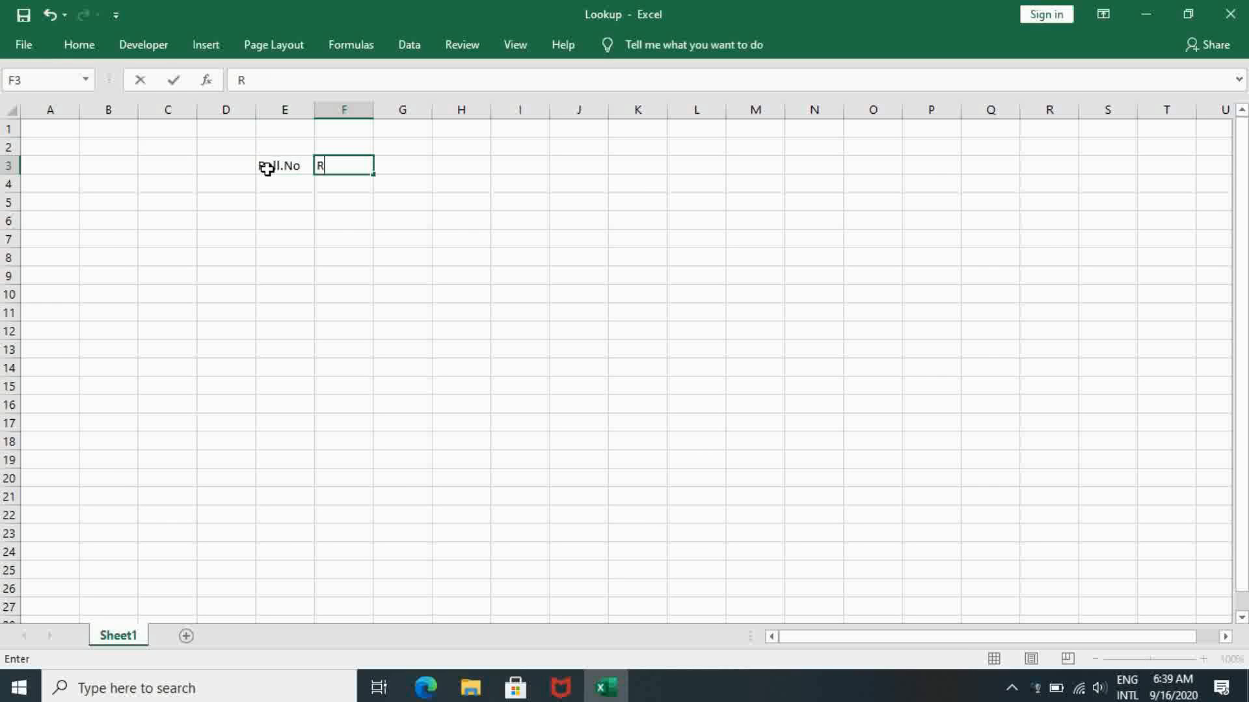
text(eg No)
key(Tab)
text(St)
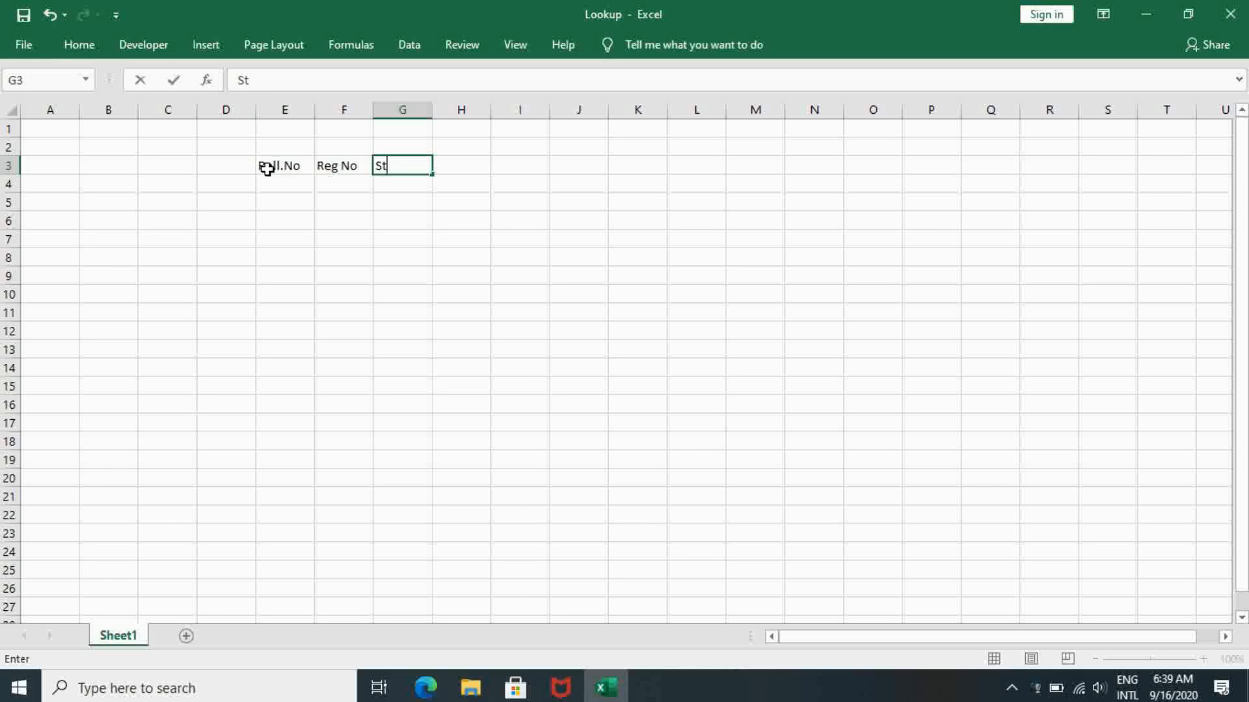
text(udents_Name)
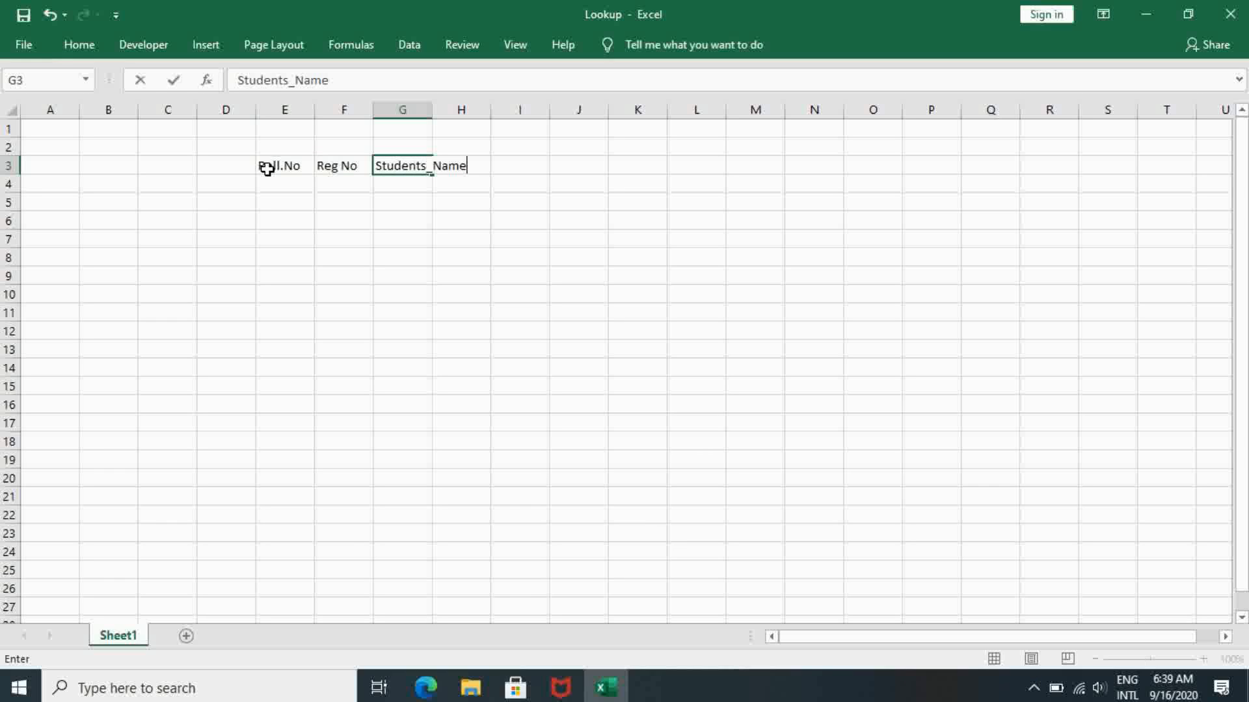
- Fill the Roll.No column in E4:E10 with the number series 1 to 7
click(297, 181)
text(1)
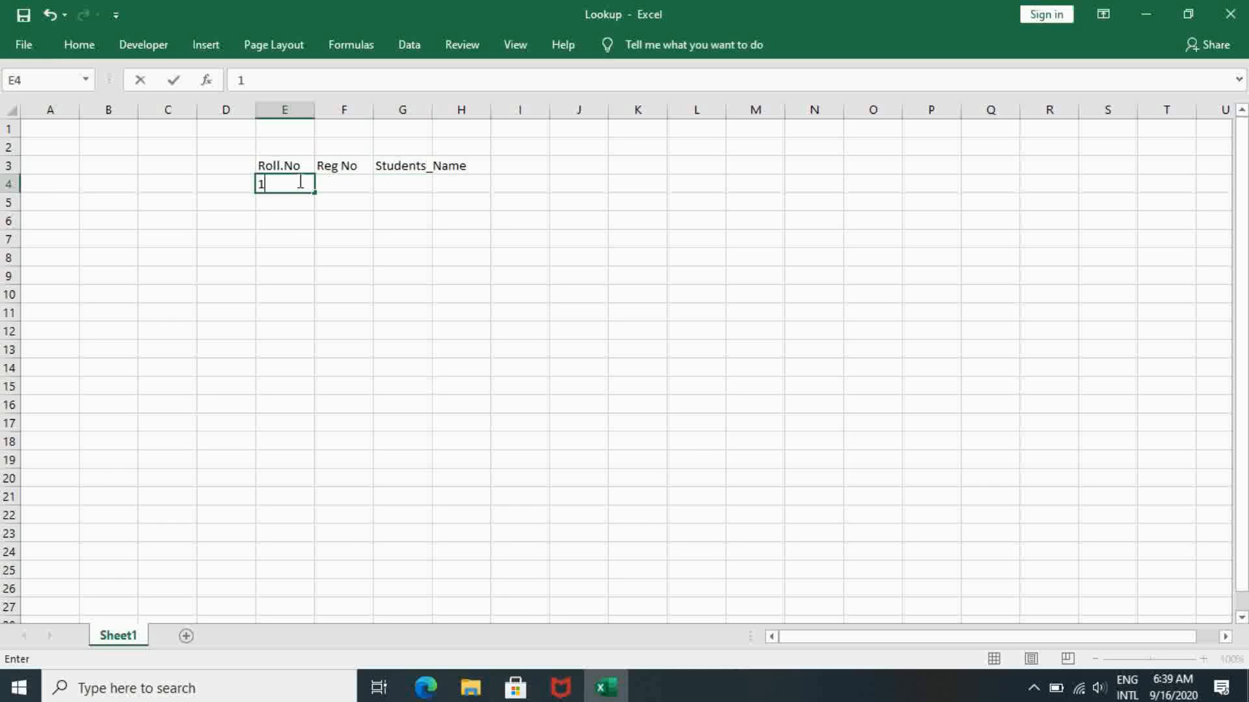
click(284, 205)
click(290, 189)
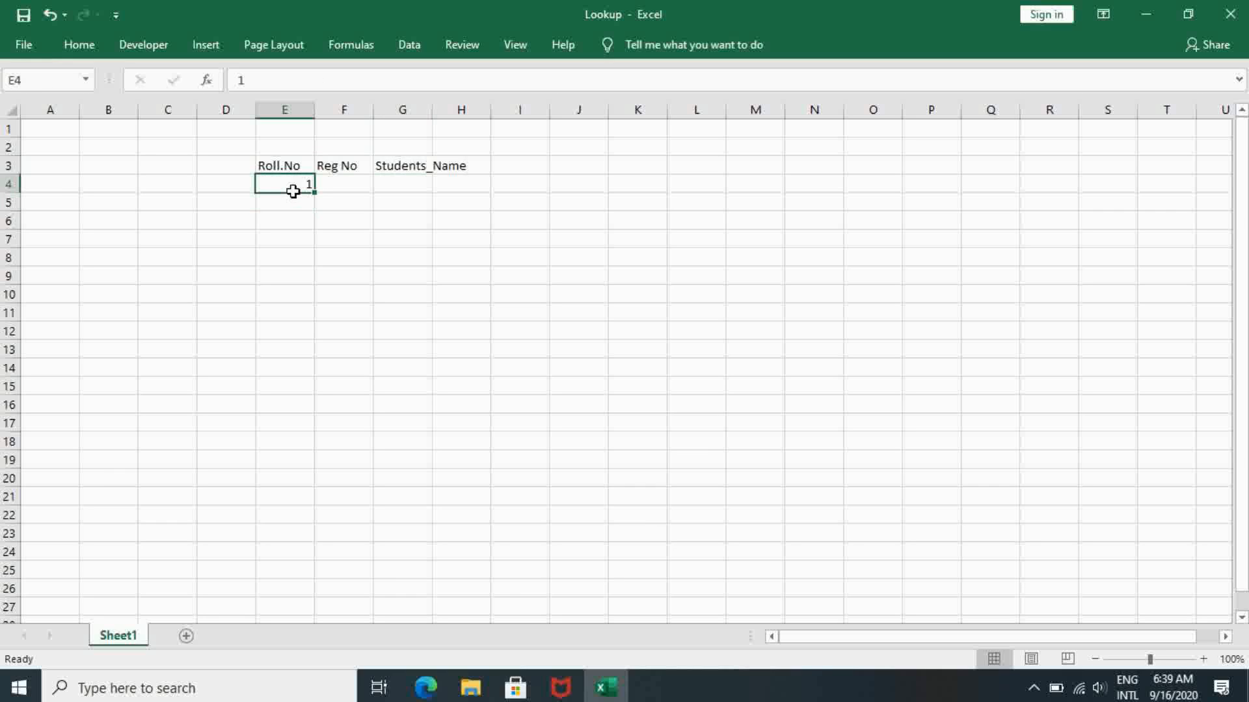
drag(315, 192, 306, 294)
click(328, 313)
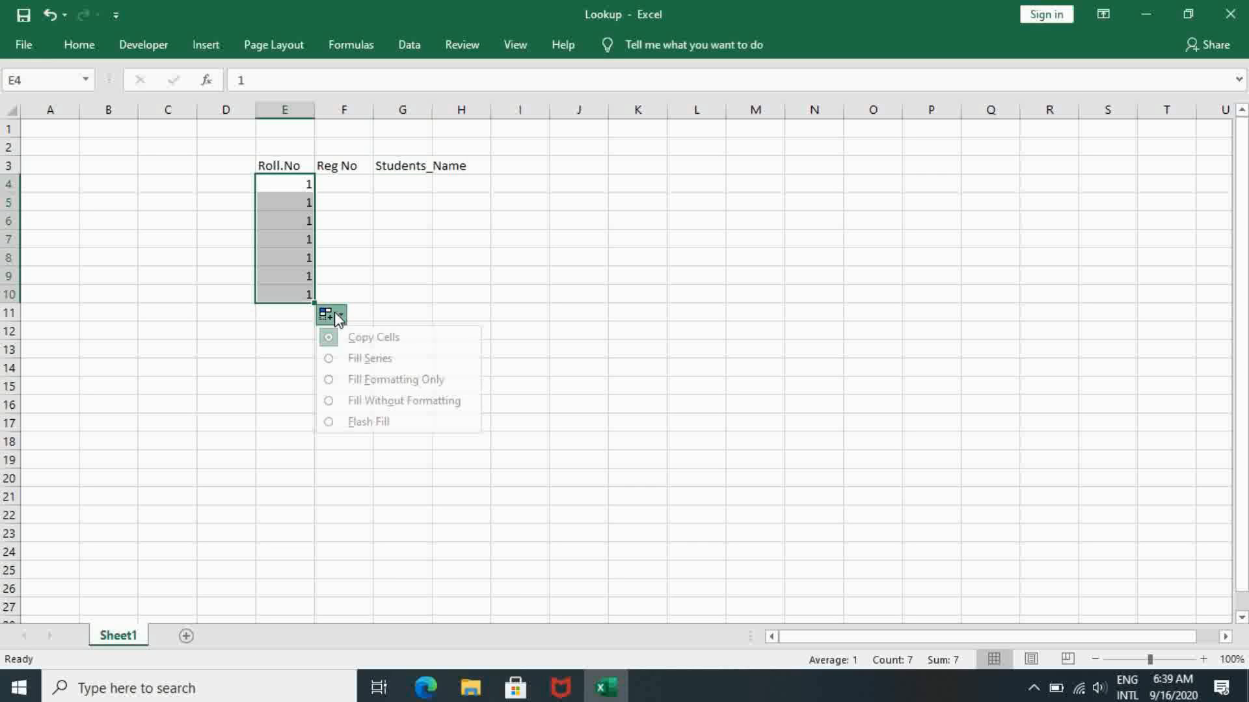
click(371, 358)
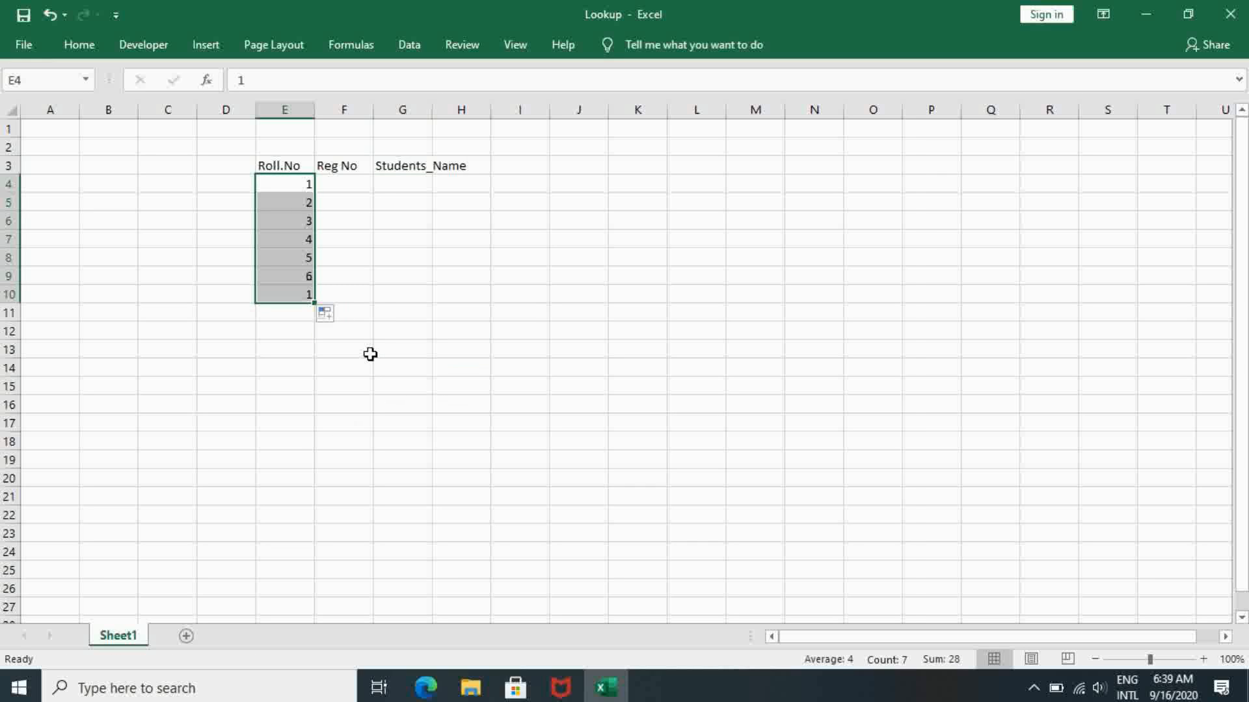
- Enter the first student's registration number in F4 and fill it down through F10 as consecutive numbers
click(351, 185)
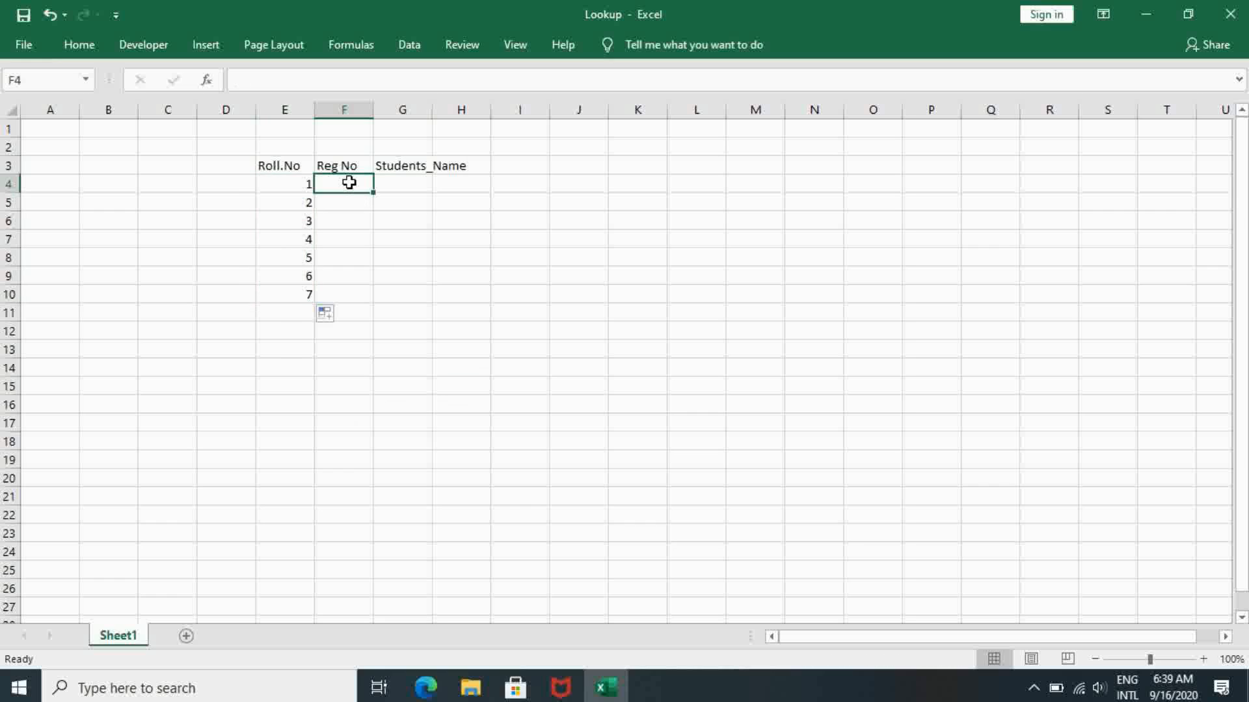
text(04MS)
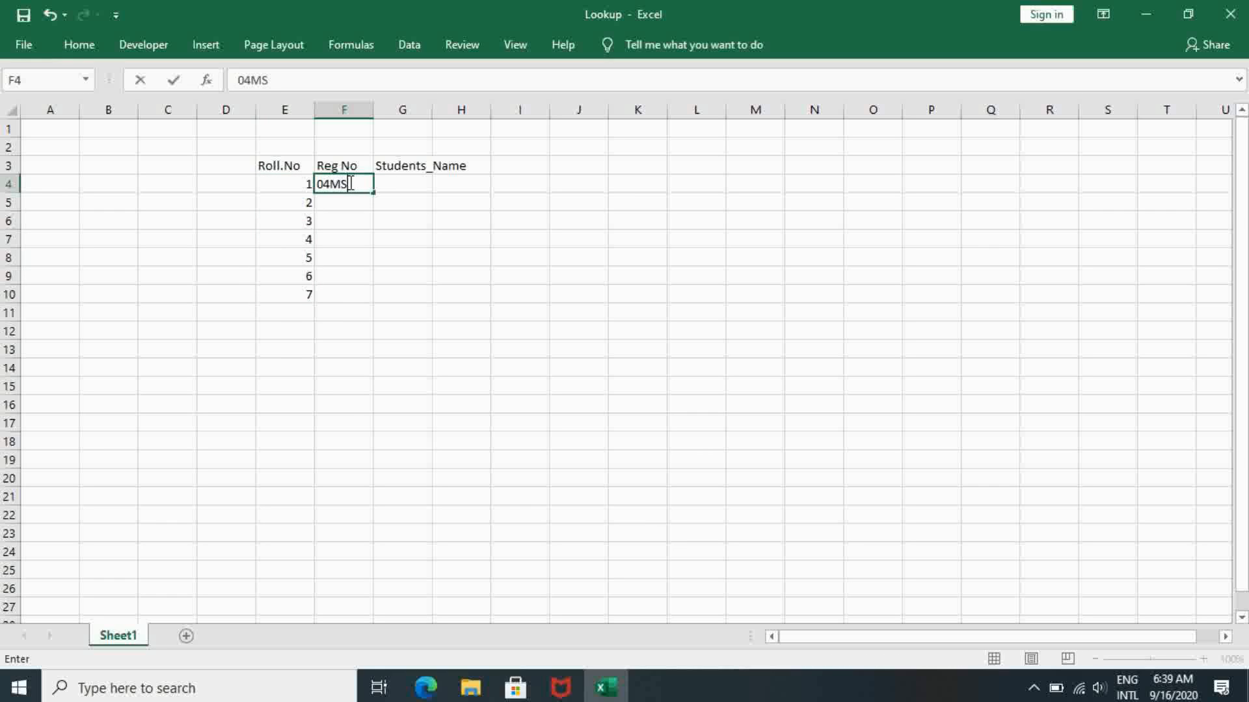
text(E001)
key(Return)
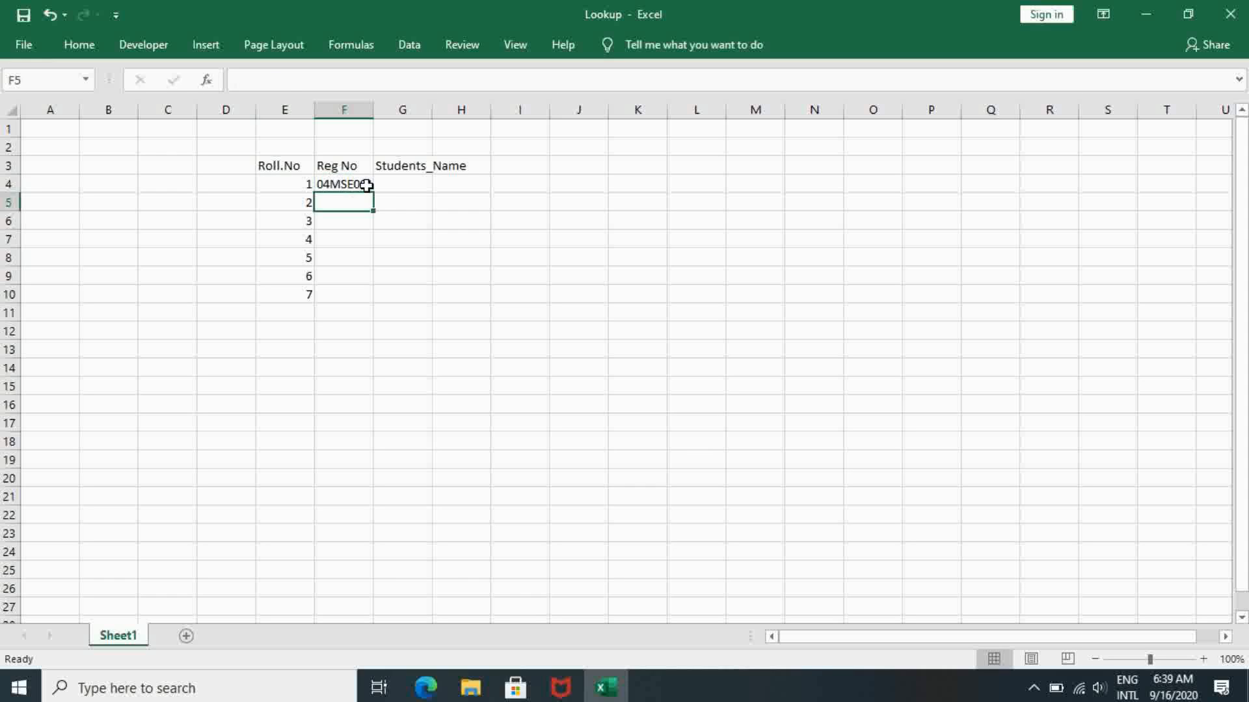
click(367, 185)
drag(376, 193, 366, 298)
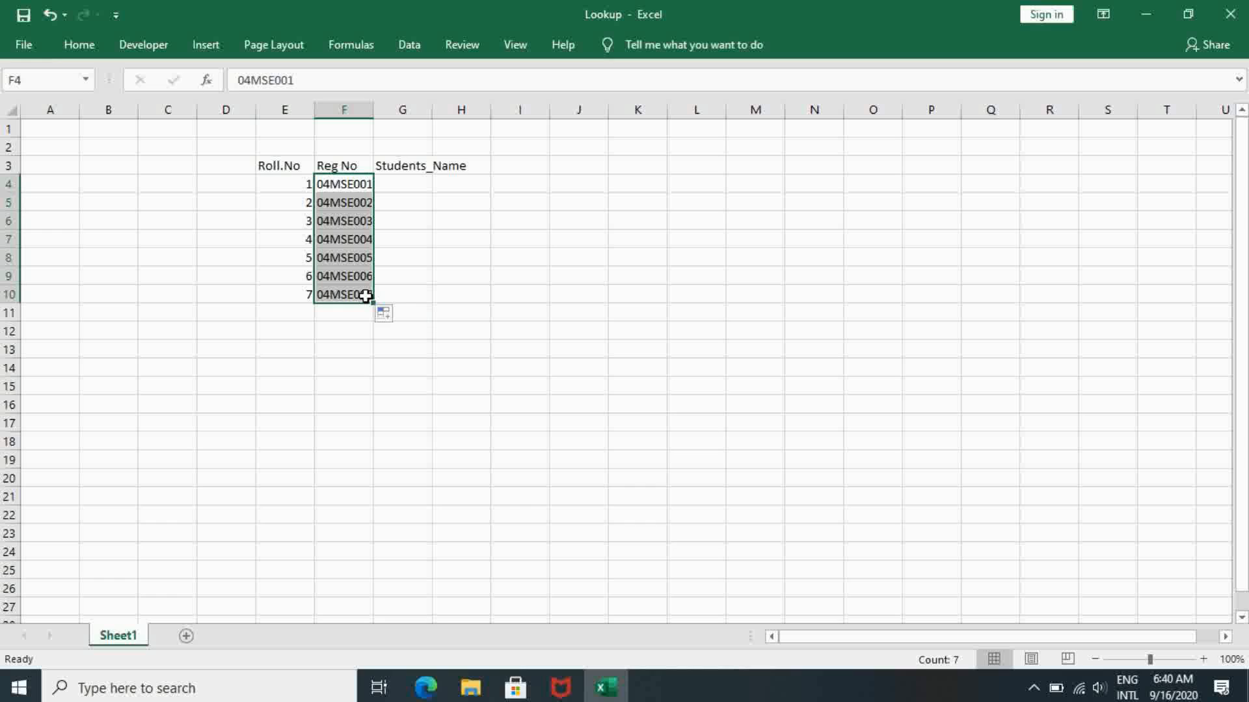
- Enter "a" as the first entry of the Students_Name column in G4
click(403, 181)
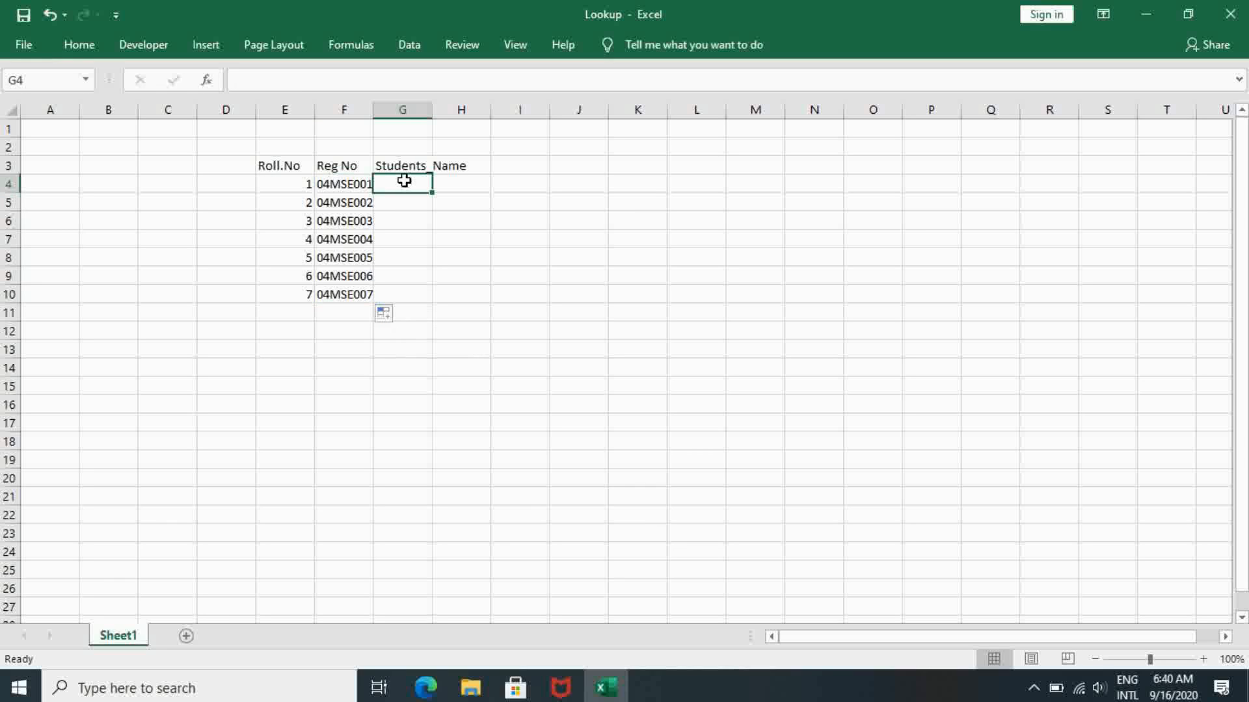
text(a)
key(Return)
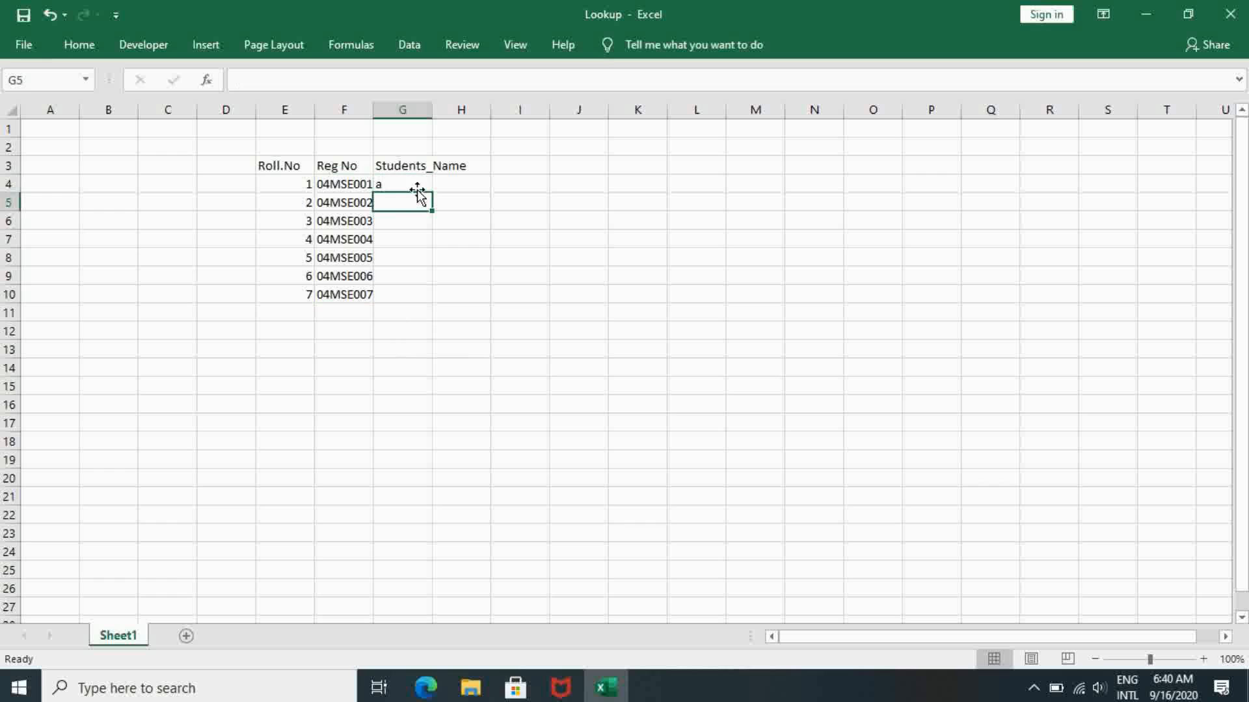
- Try to fill the entry in G4 down through G10 and check the available fill options
click(418, 183)
drag(433, 191, 425, 296)
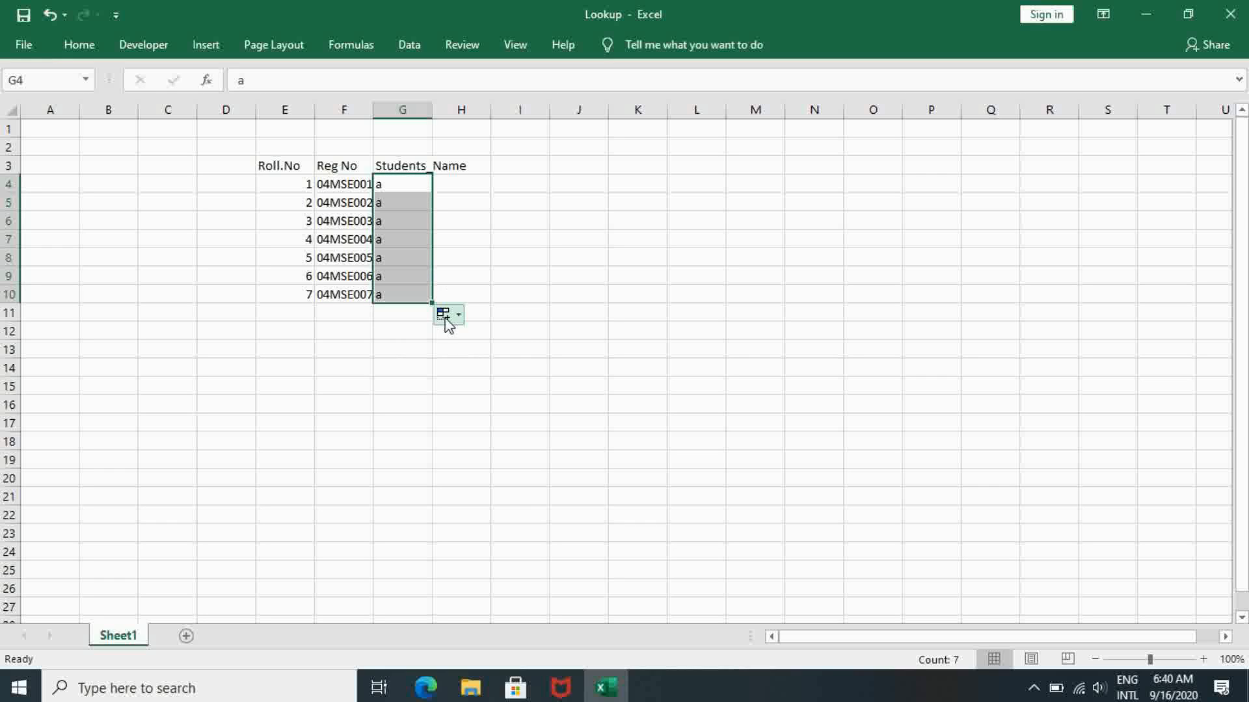
click(448, 315)
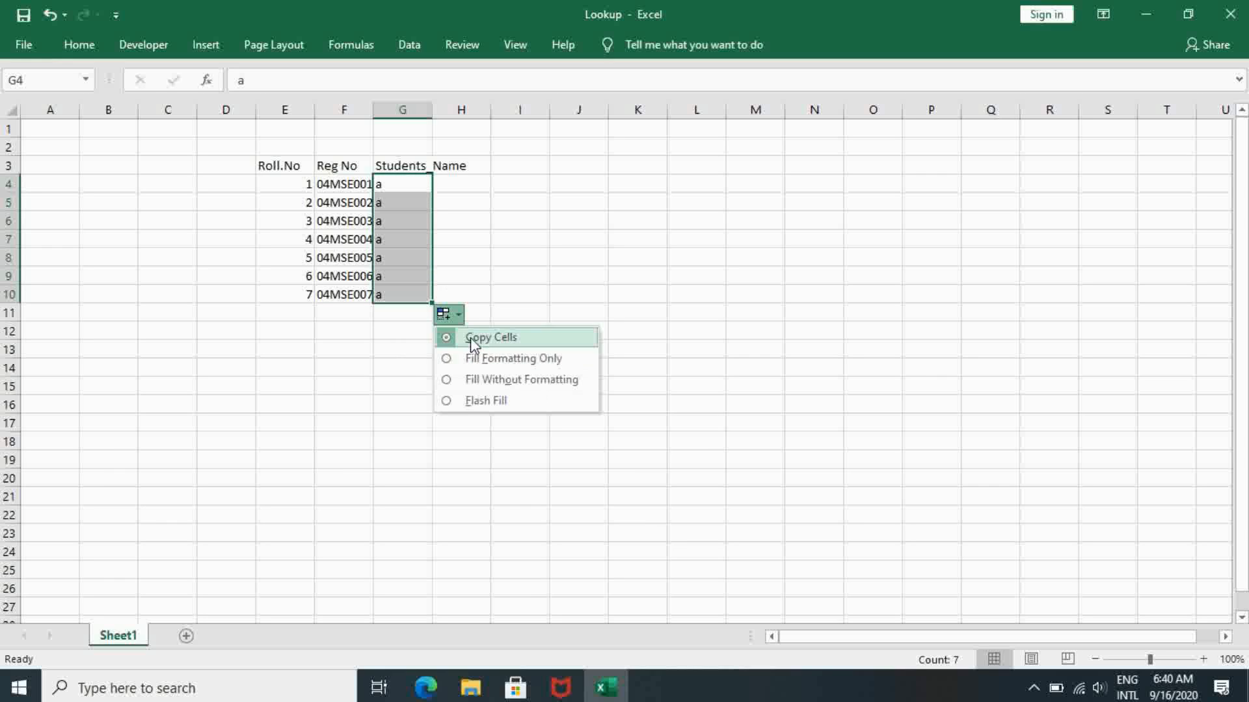
- Clear the copied entries from G5:G10 in the Students_Name column
click(408, 199)
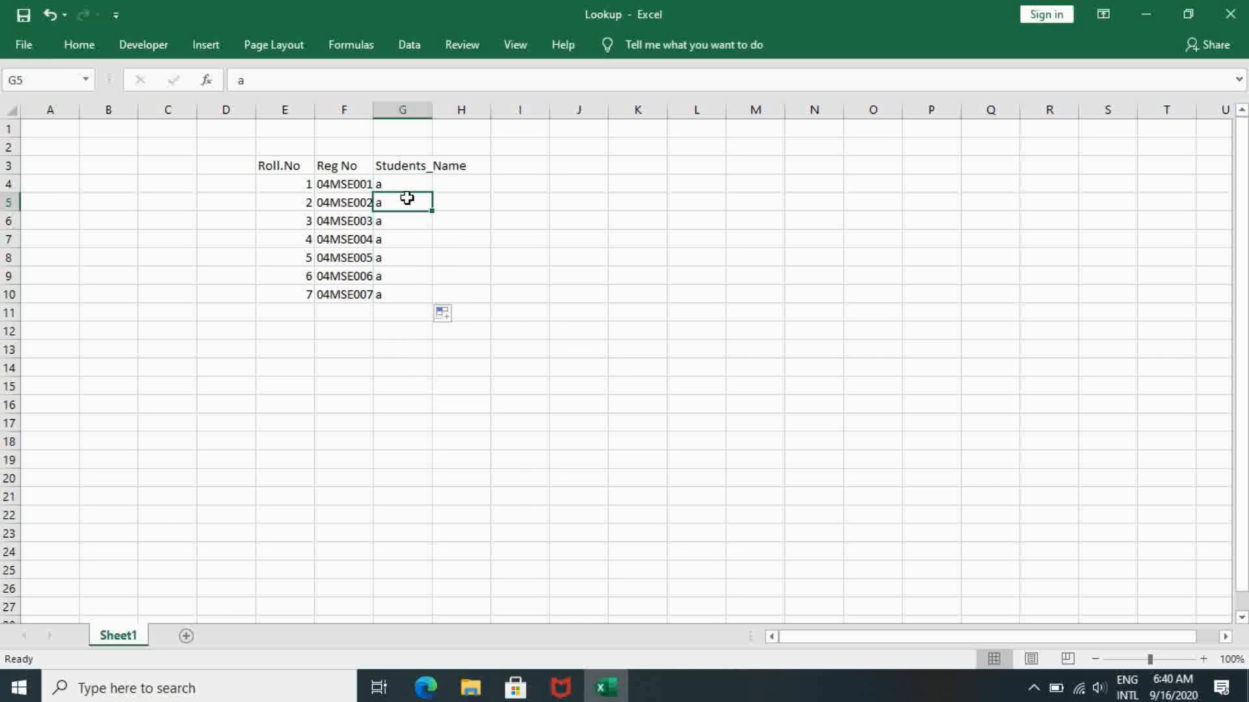
key(shift+Down)
key(shift+Down)
key(shift+Down)
key(shift+Down)
key(shift+Down)
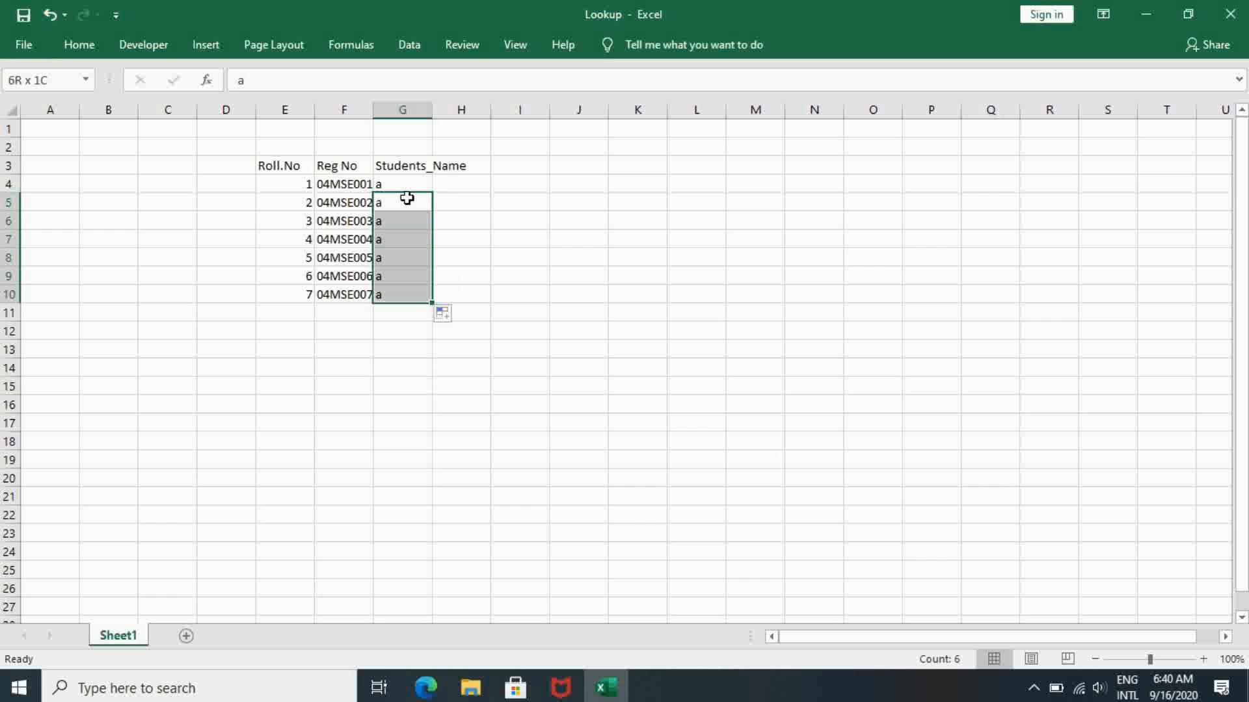
key(Delete)
- Enter the student names b, c, d, e, f and g in cells G5 to G10
click(407, 199)
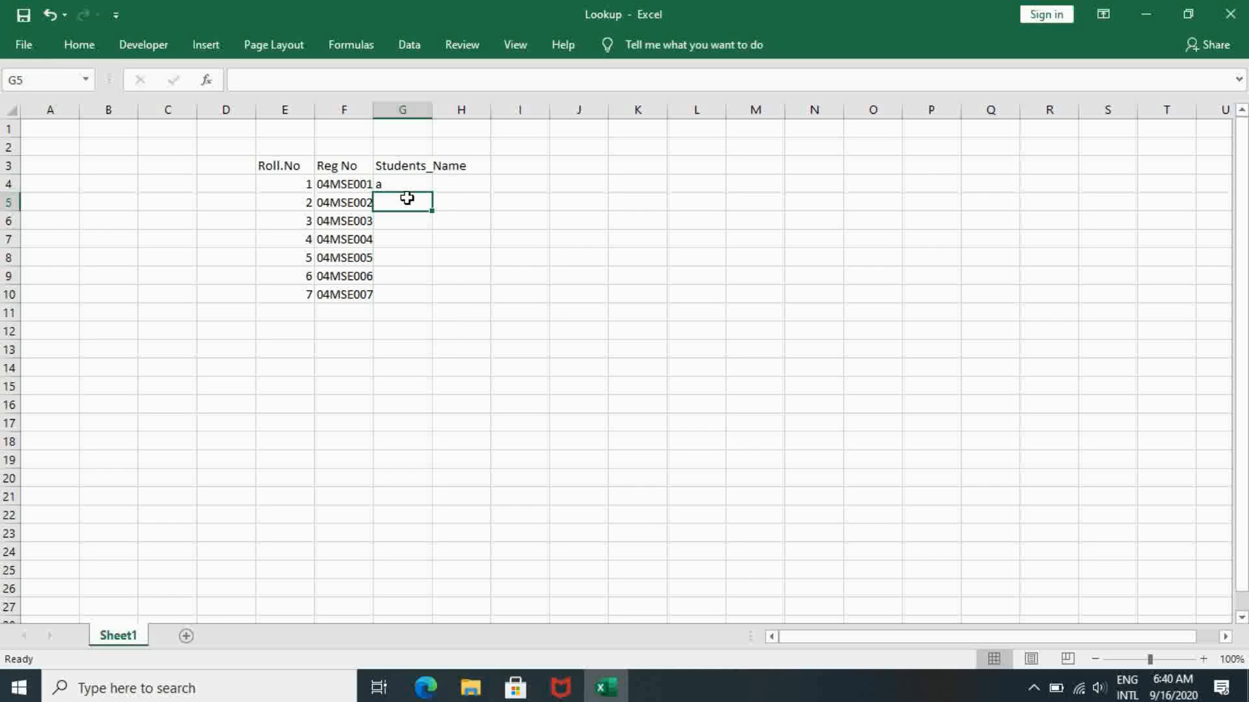
text(b)
key(Return)
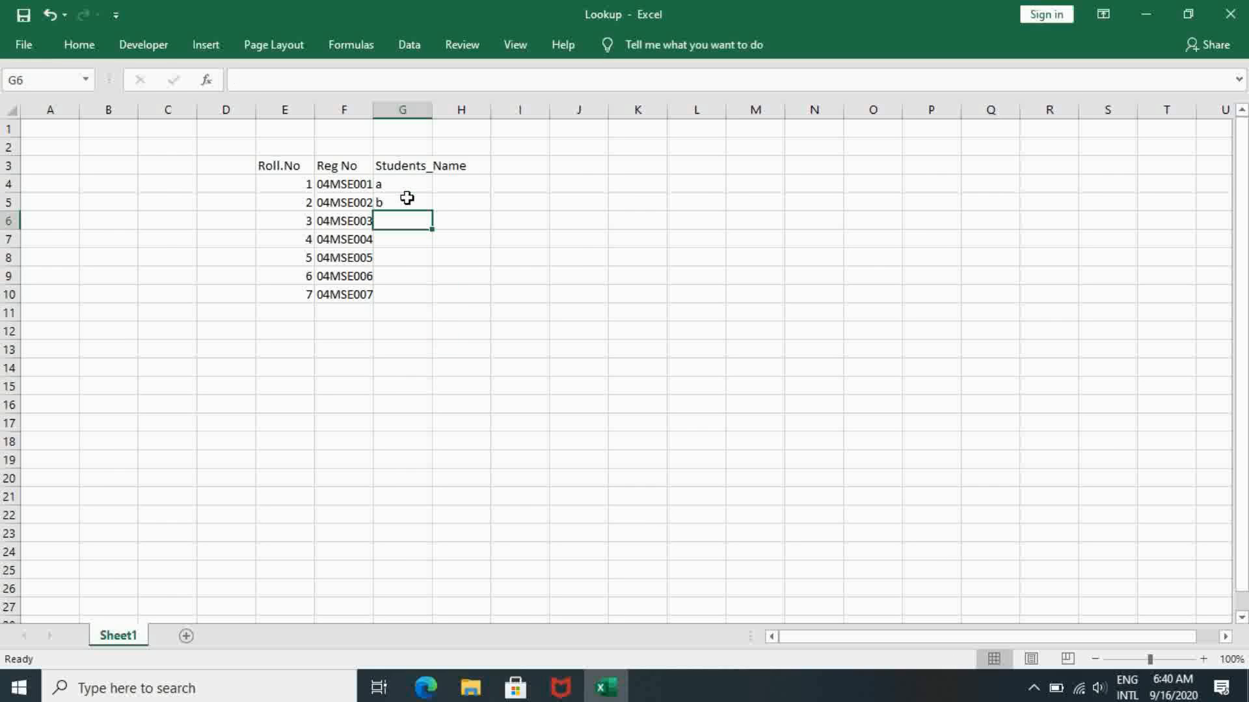
text(c)
key(Return)
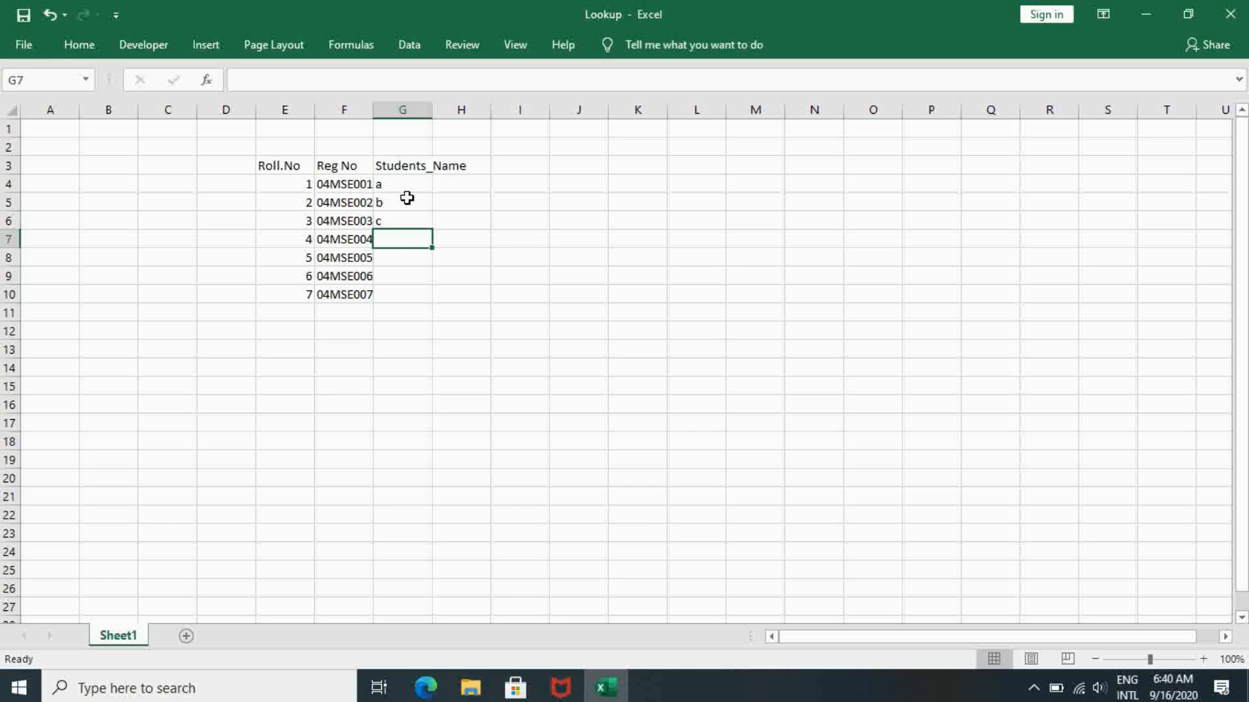
text(d)
key(Return)
text(e)
key(Return)
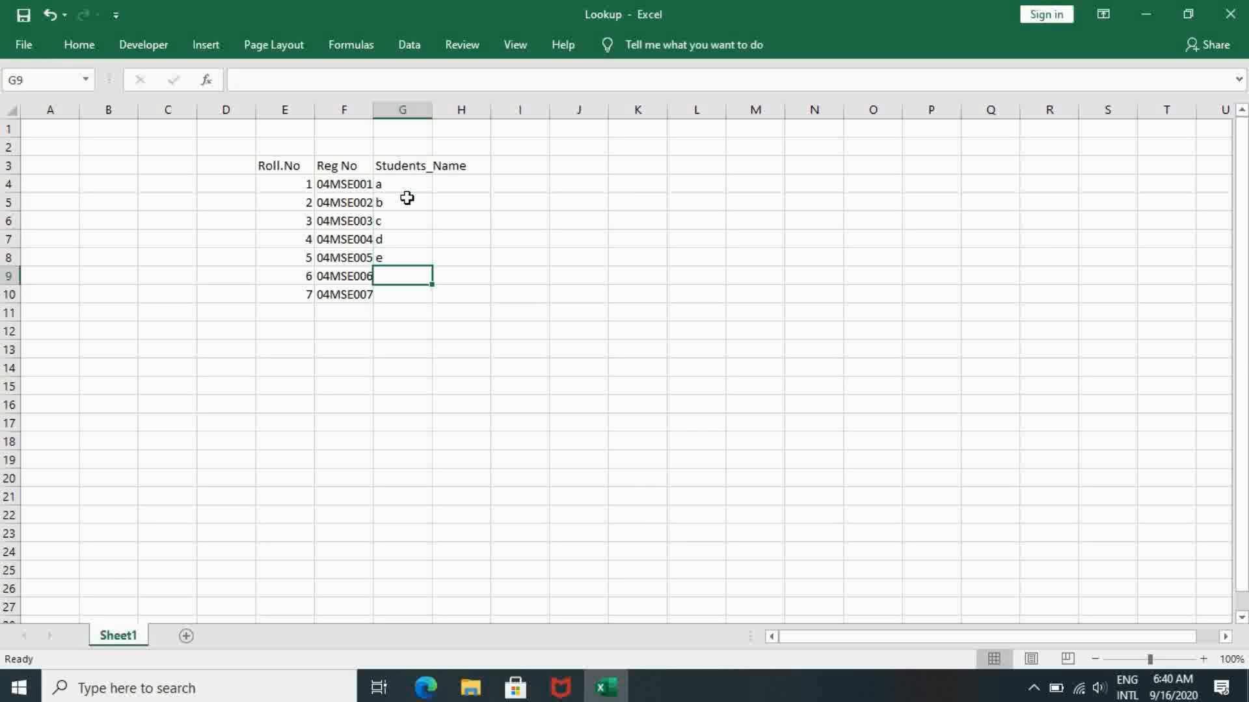
text(f)
key(Return)
text(g)
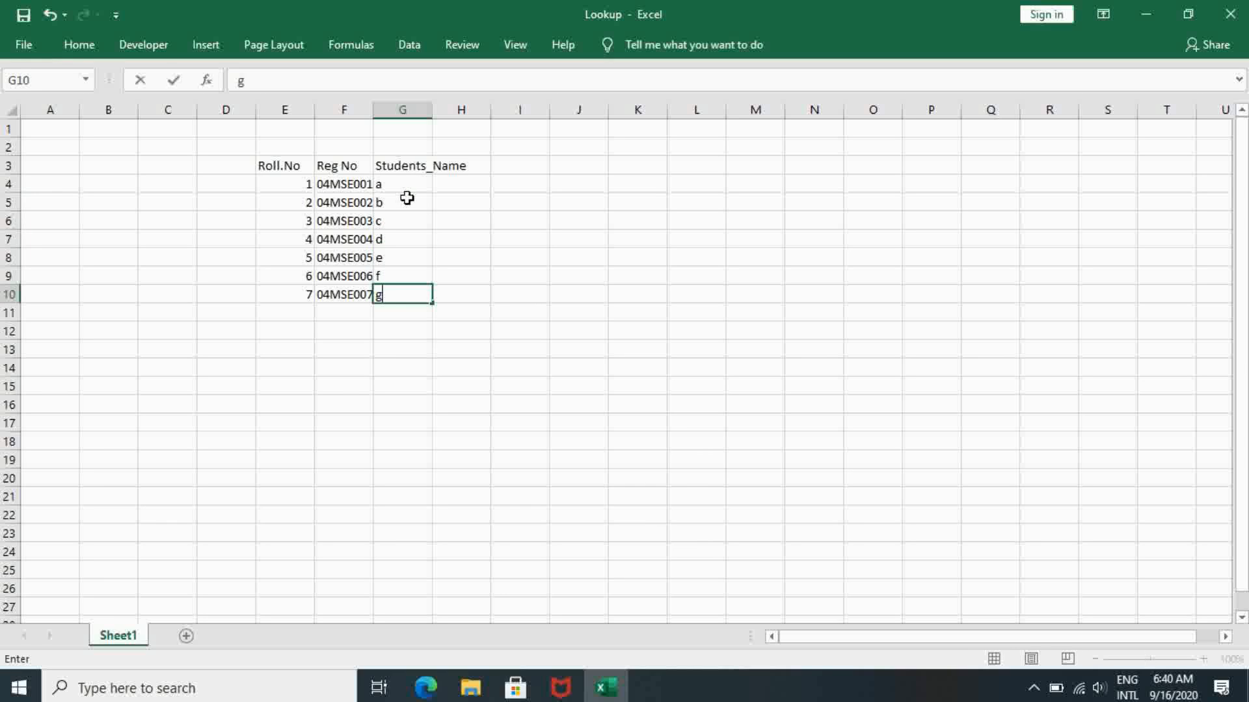
click(291, 168)
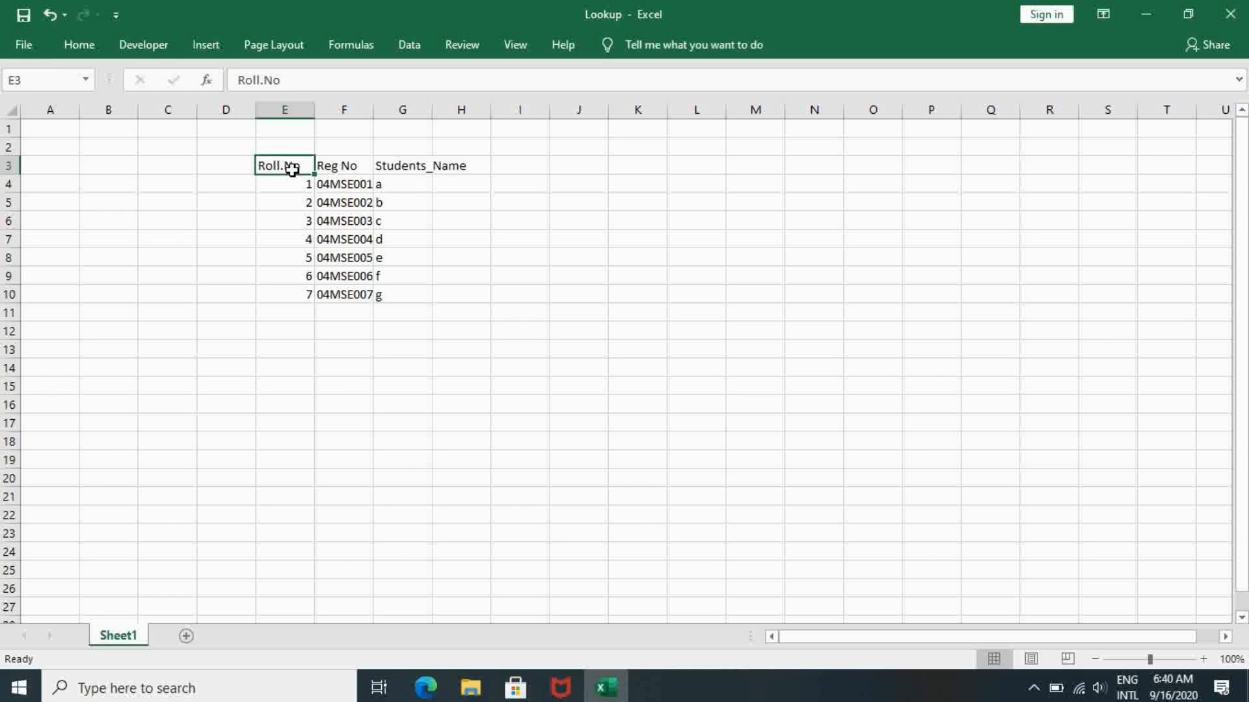
click(582, 166)
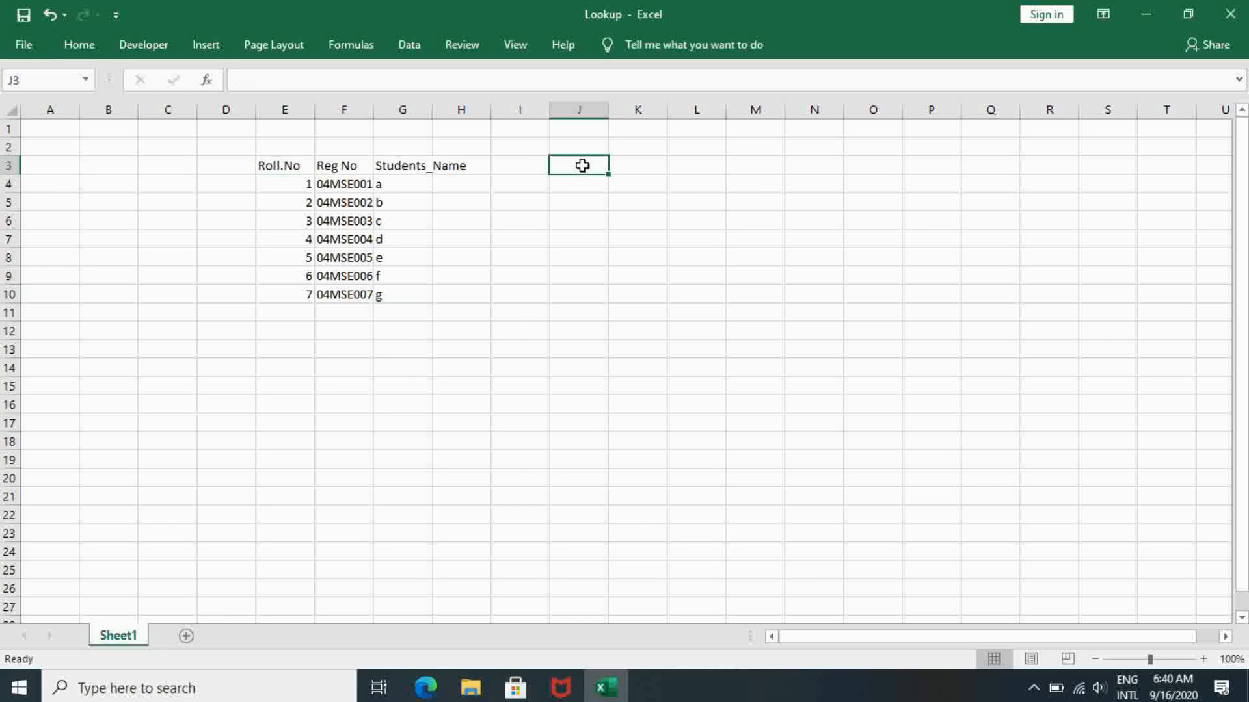
text(=)
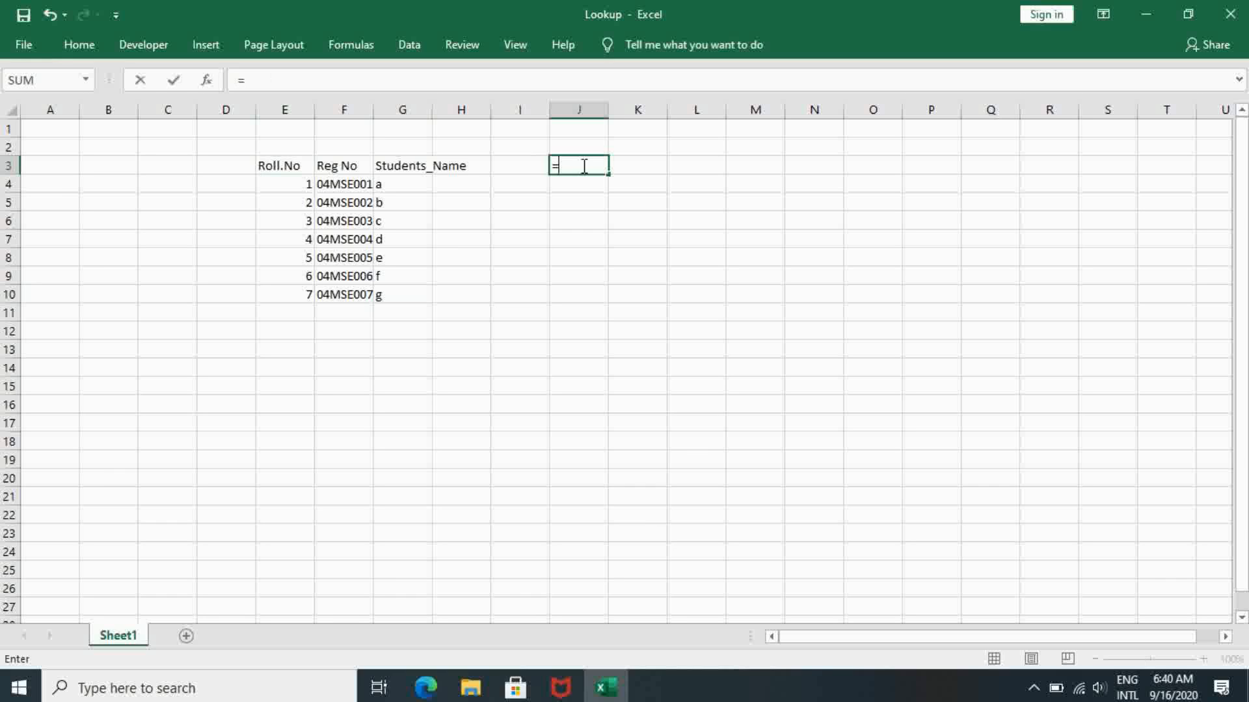
text(Lookup)
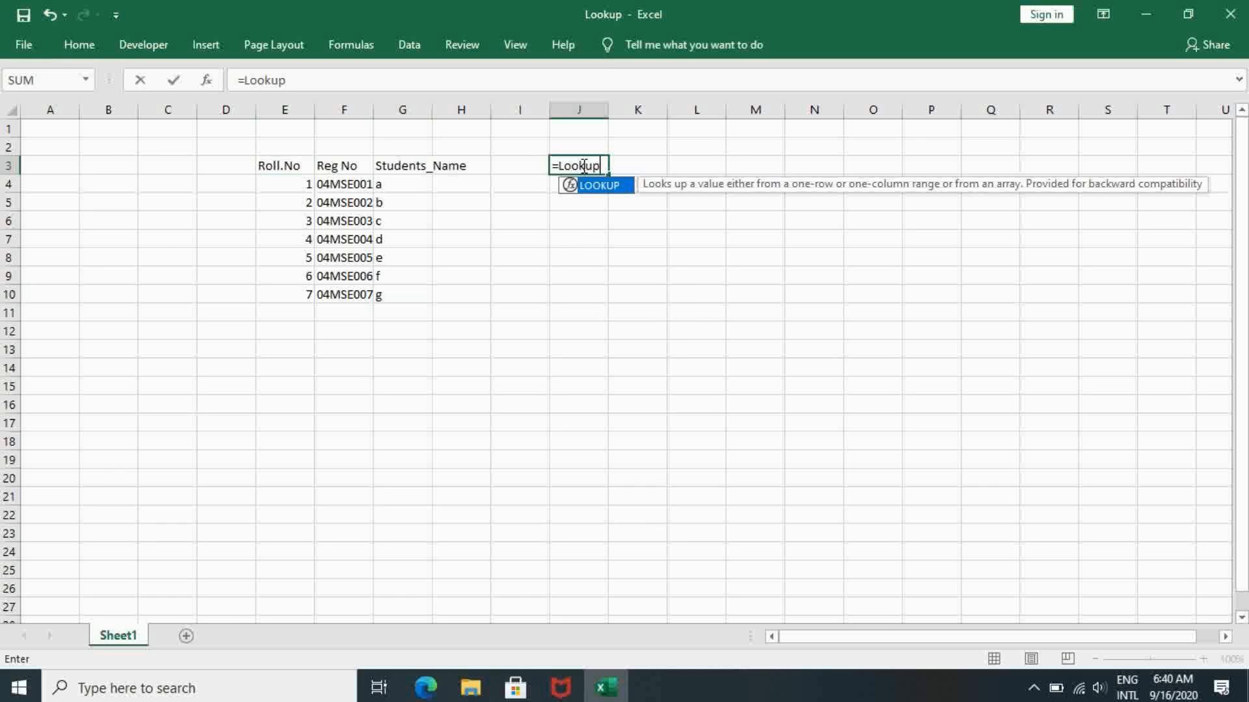
text(()
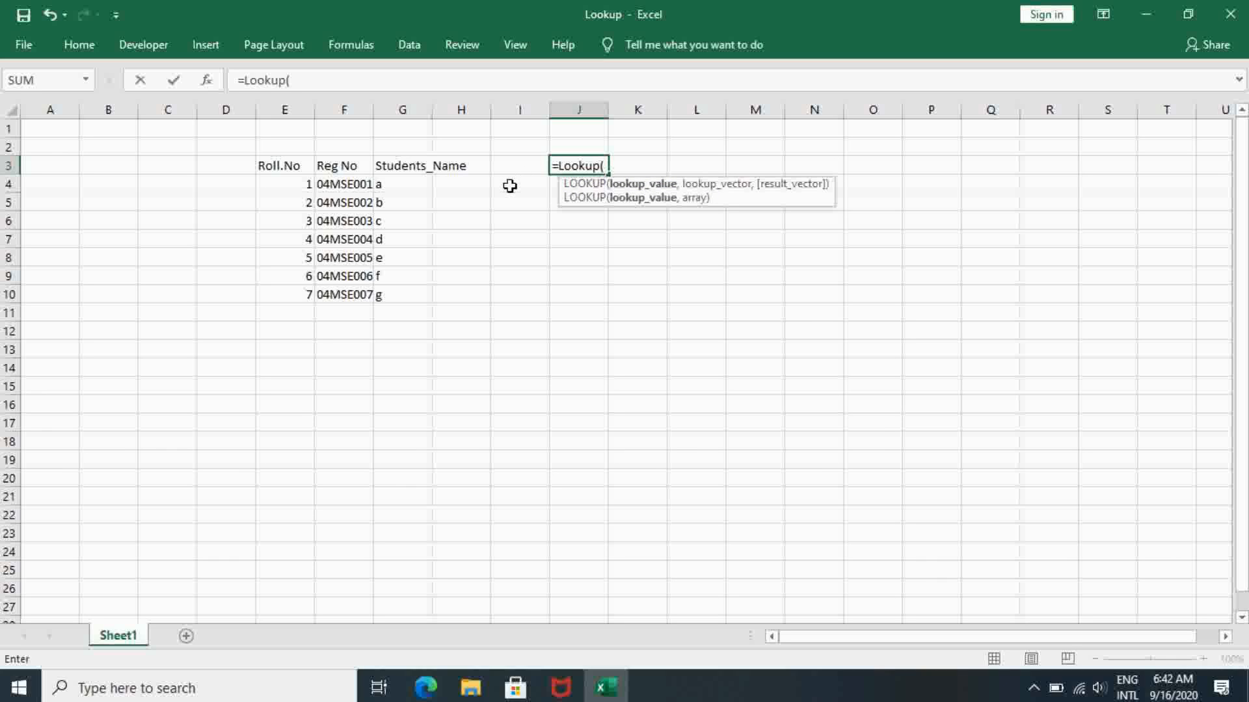
key(BackSpace)
key(BackSpace)
key(BackSpace)
key(BackSpace)
key(BackSpace)
key(BackSpace)
key(BackSpace)
key(BackSpace)
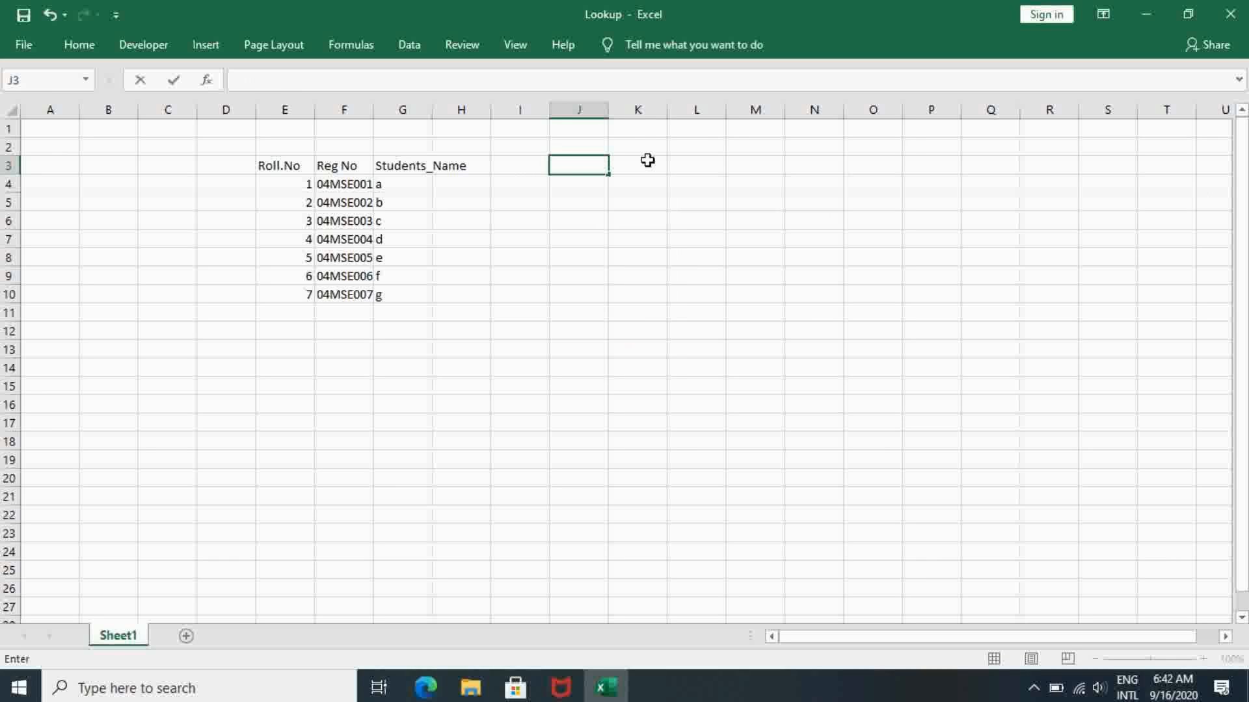
click(657, 162)
- Enter the heading Students_Name in J3 for a separate lookup list
click(580, 165)
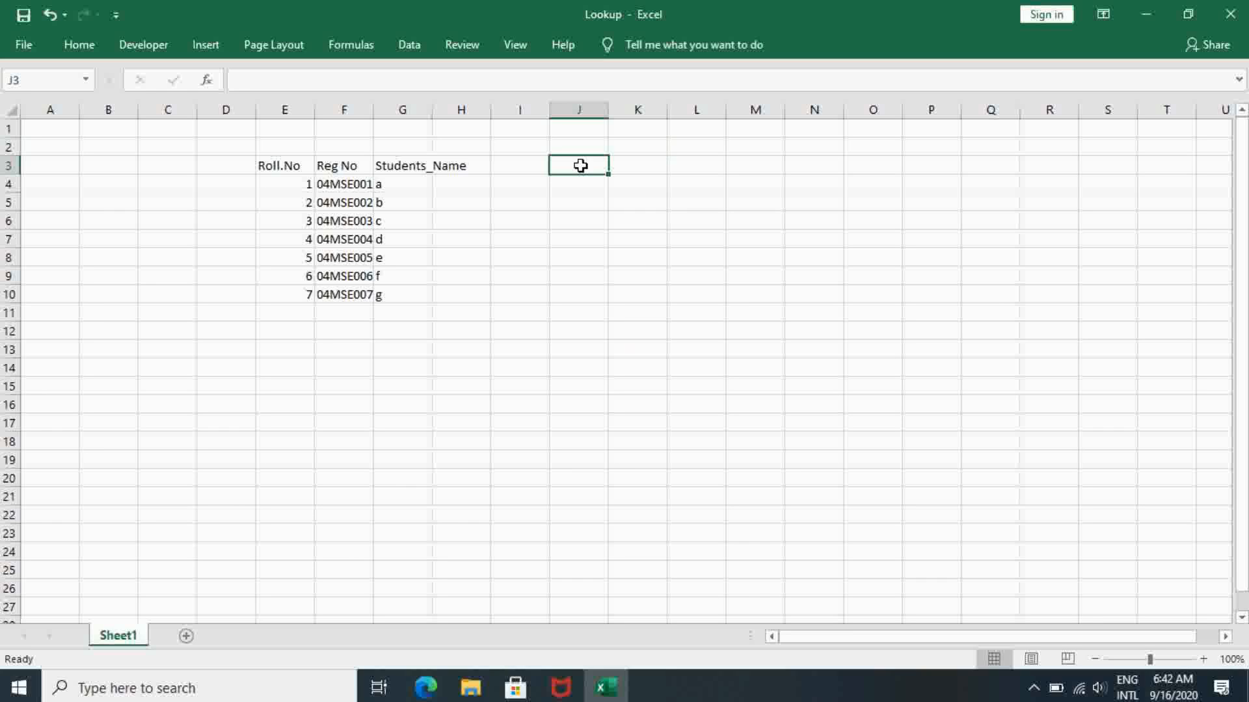
text(Studeb)
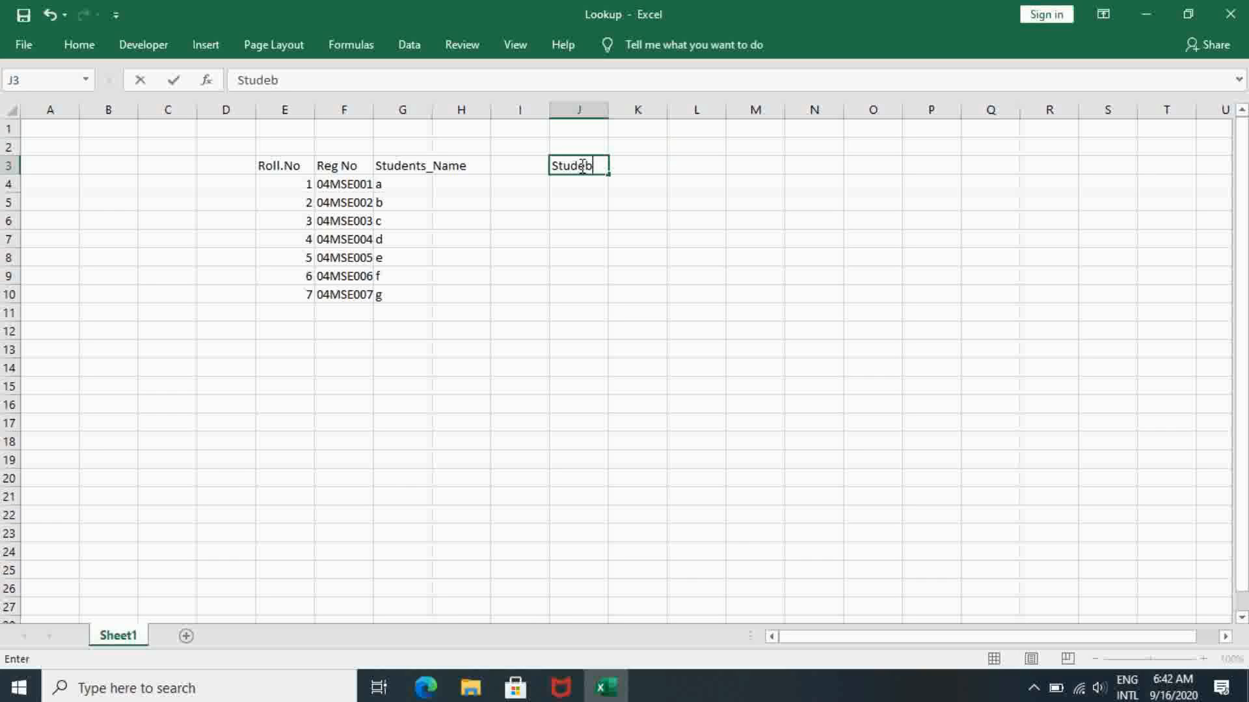
key(BackSpace)
text(nts_Name)
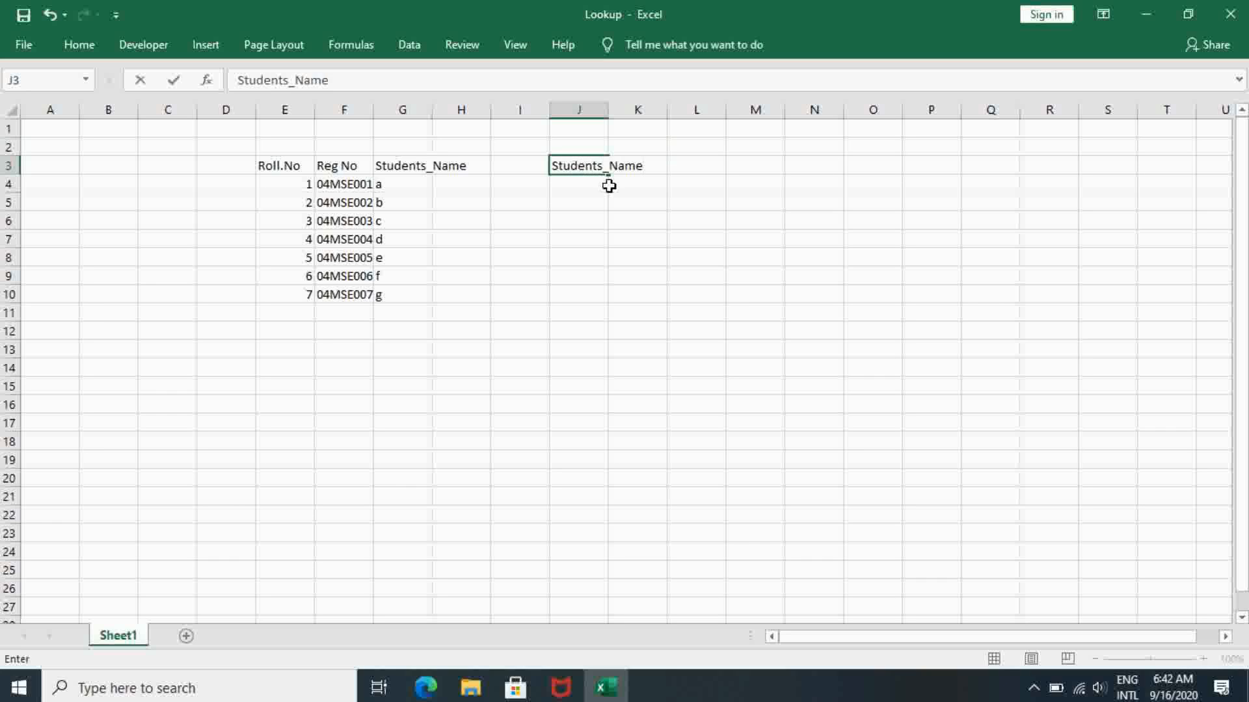
- Enter the names g, f, e, d, c and a in cells J4 to J9 under the second Students_Name heading
click(579, 184)
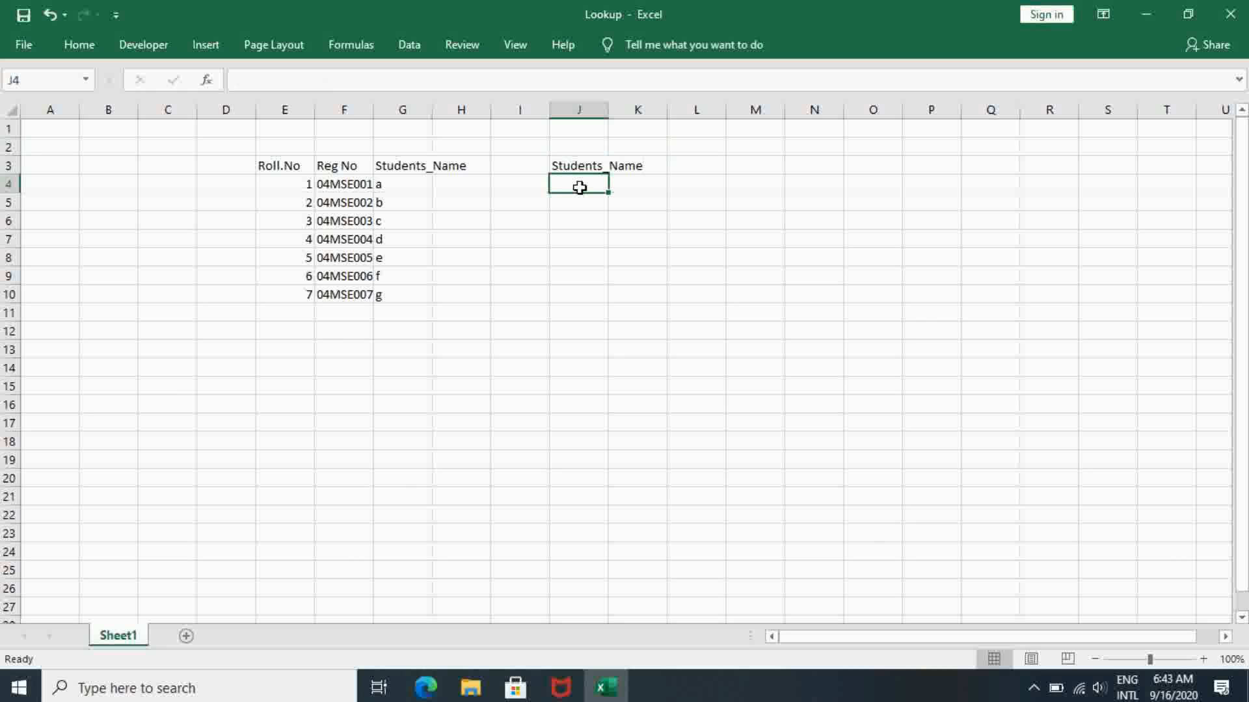
text(g)
key(Return)
text(h)
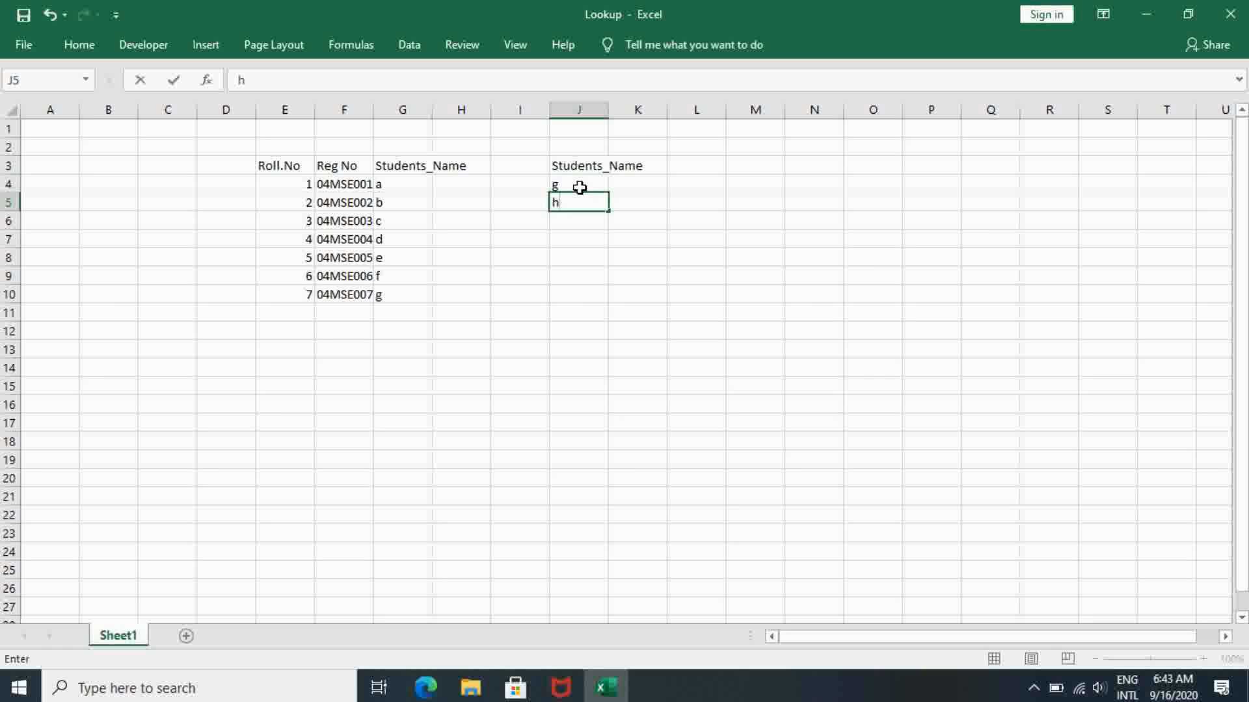
key(BackSpace)
text(f)
key(Return)
text(e)
key(Return)
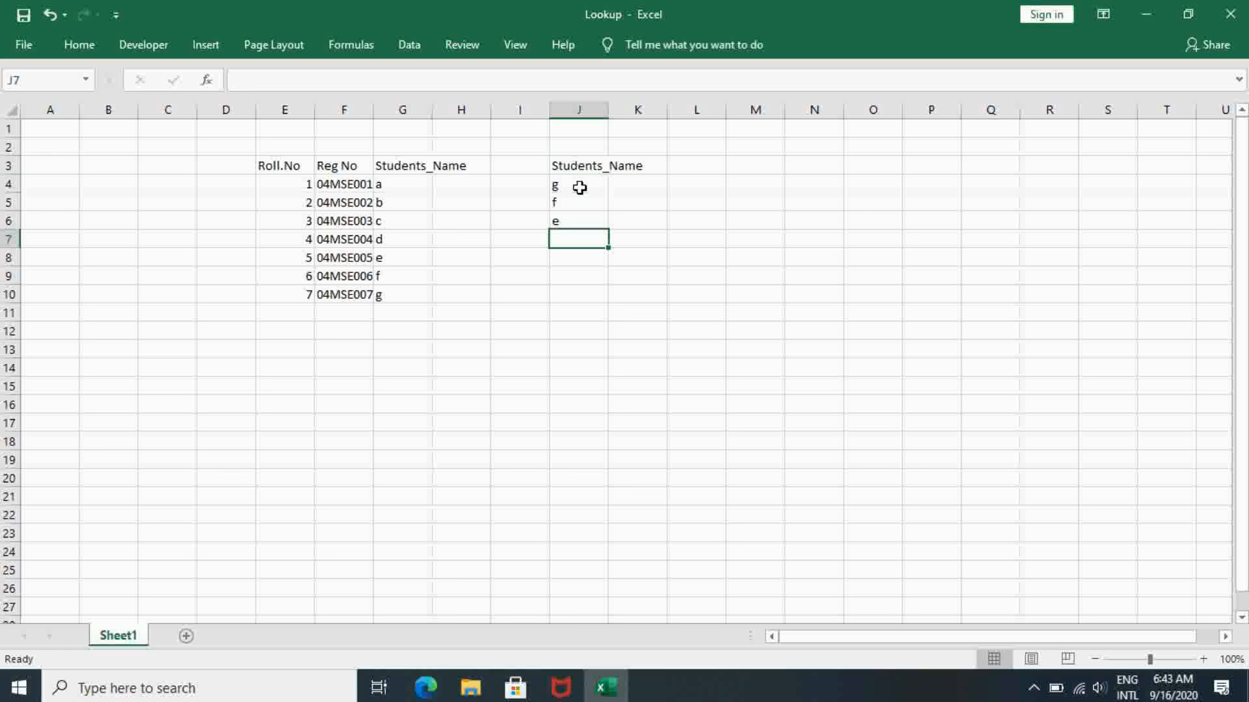
text(d)
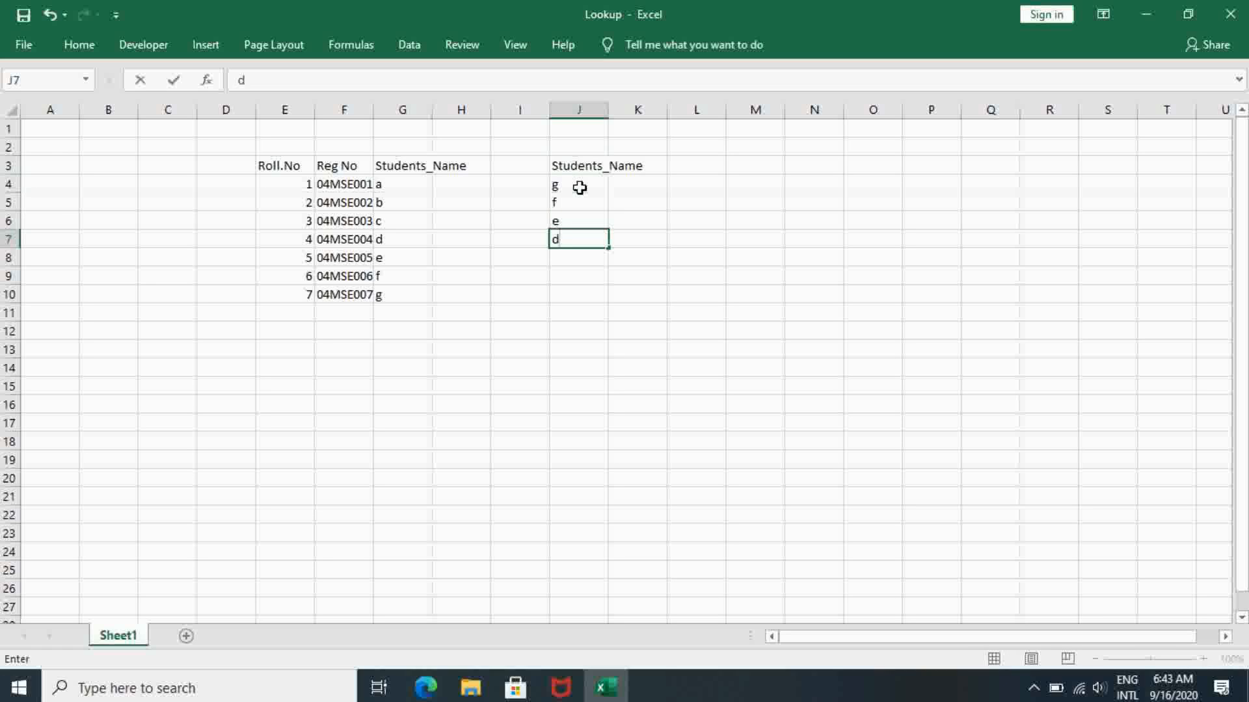
key(Return)
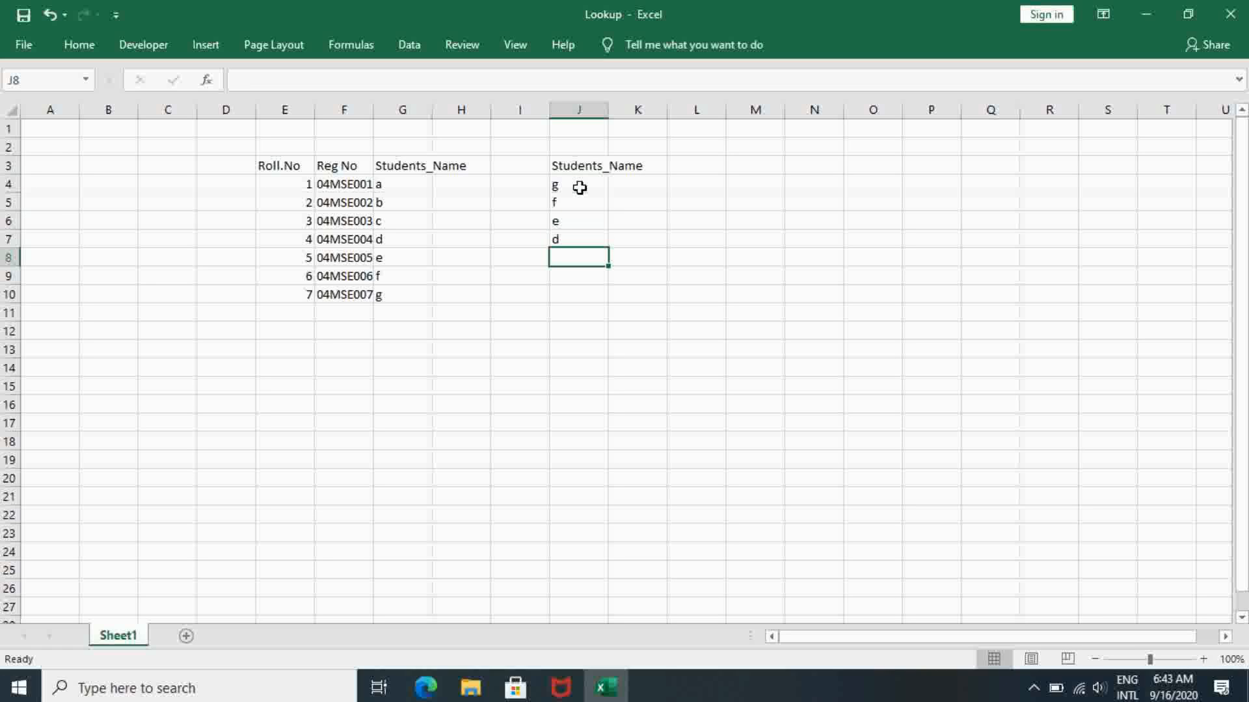
text(c)
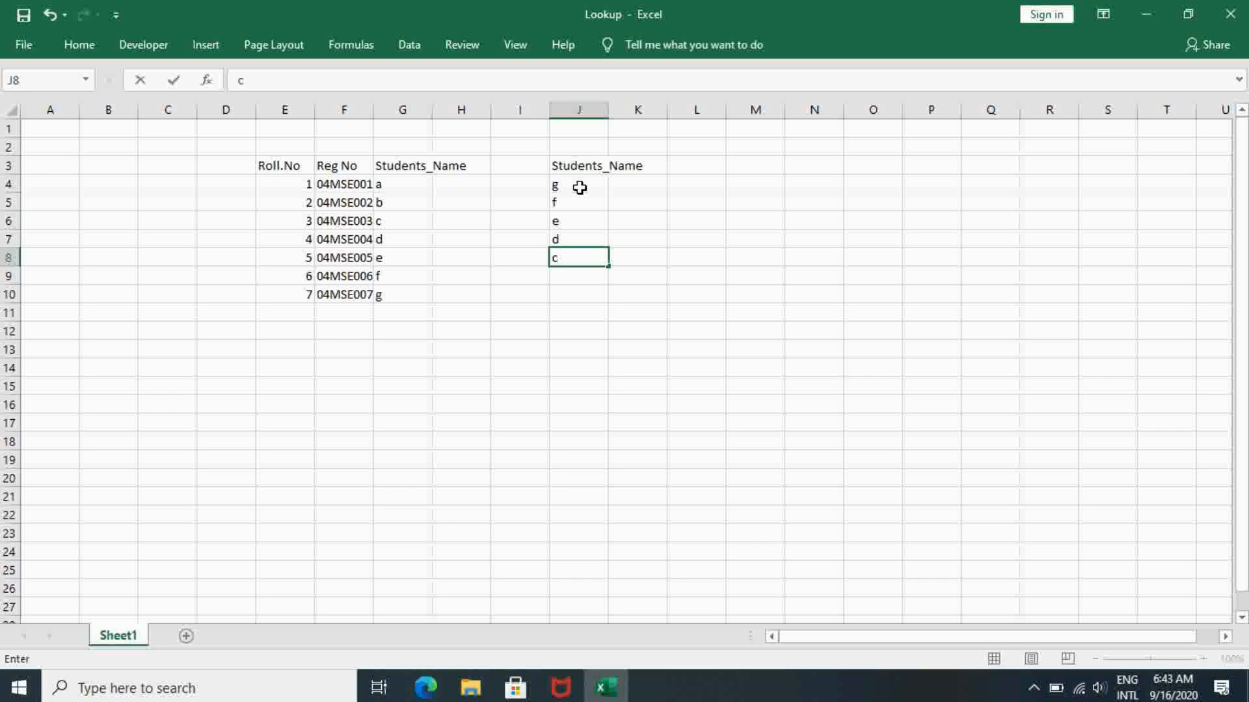
key(Return)
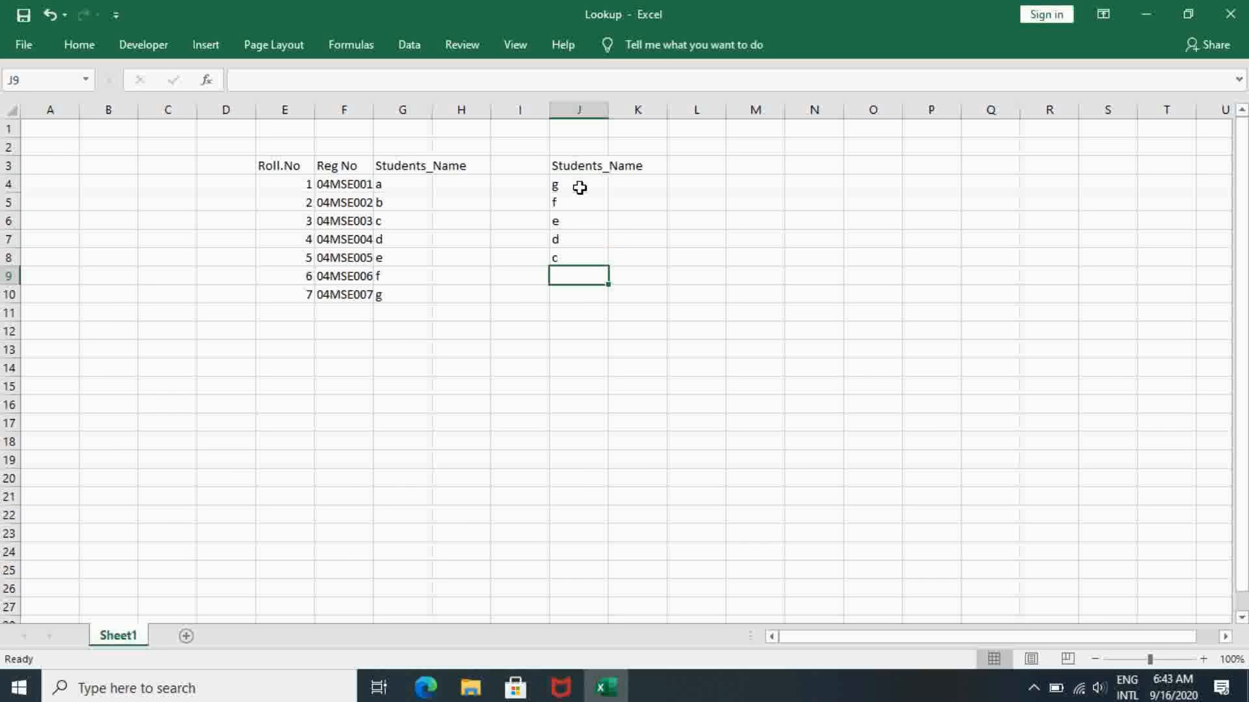
text(a)
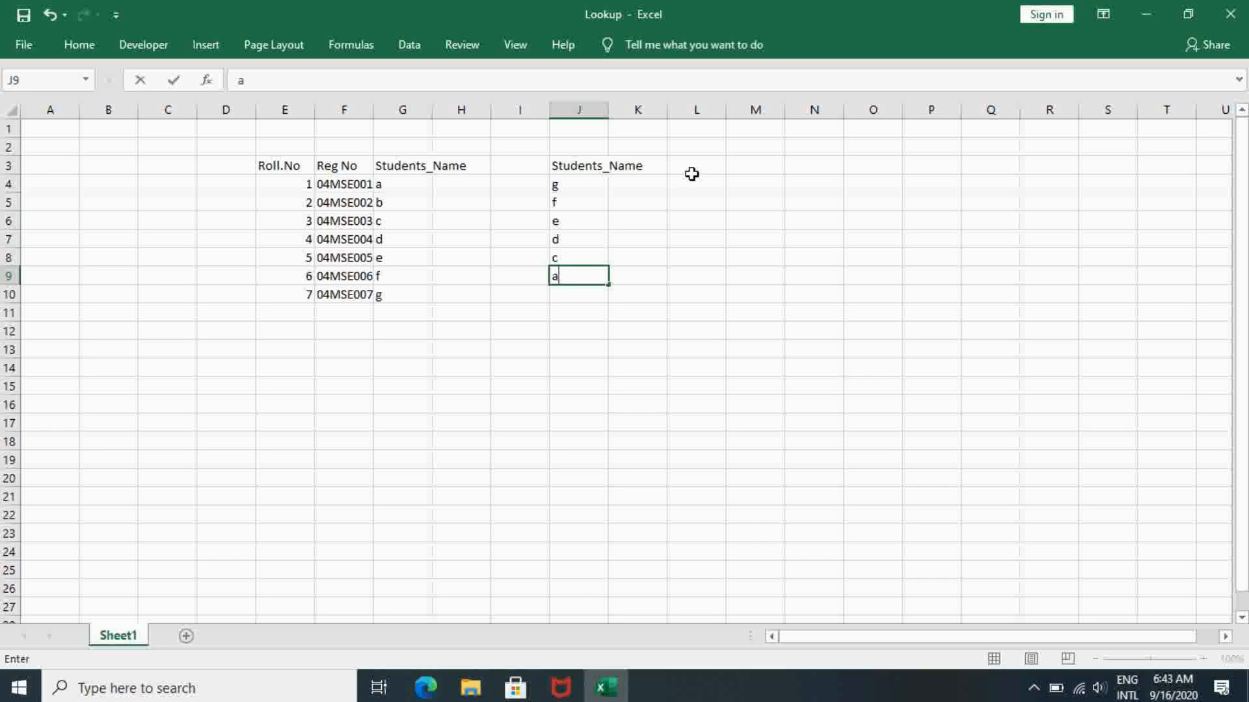
click(647, 180)
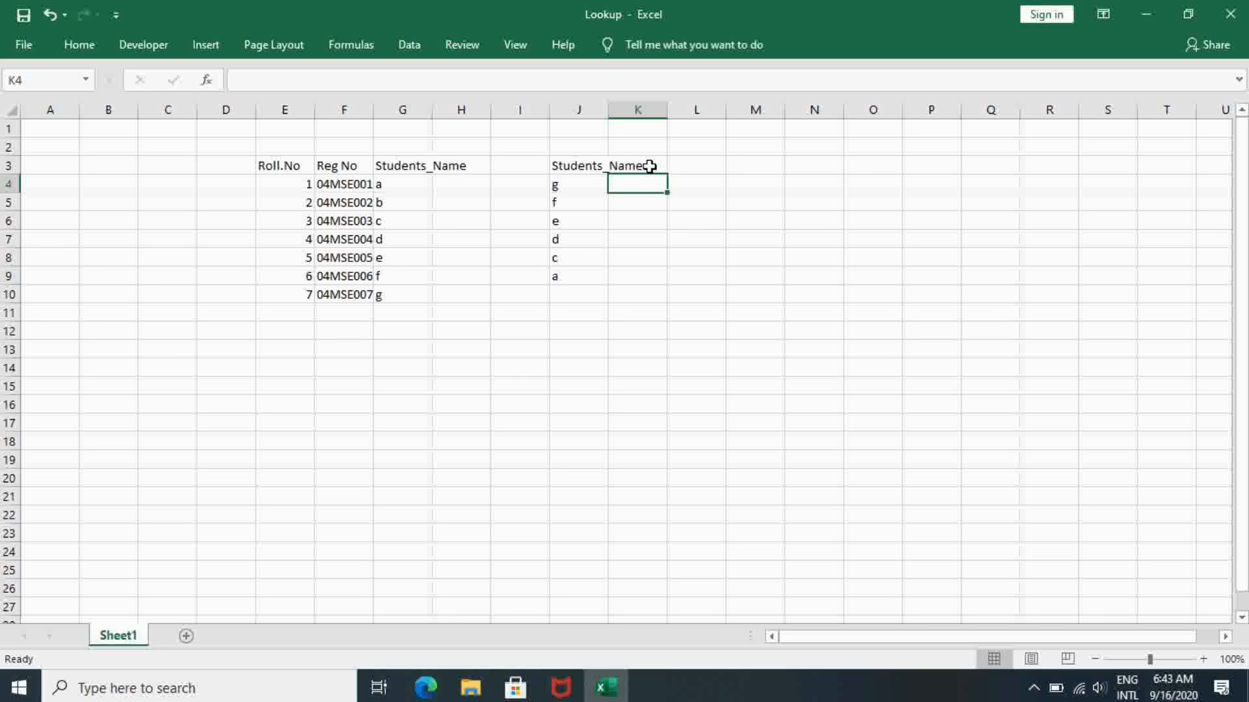
click(649, 167)
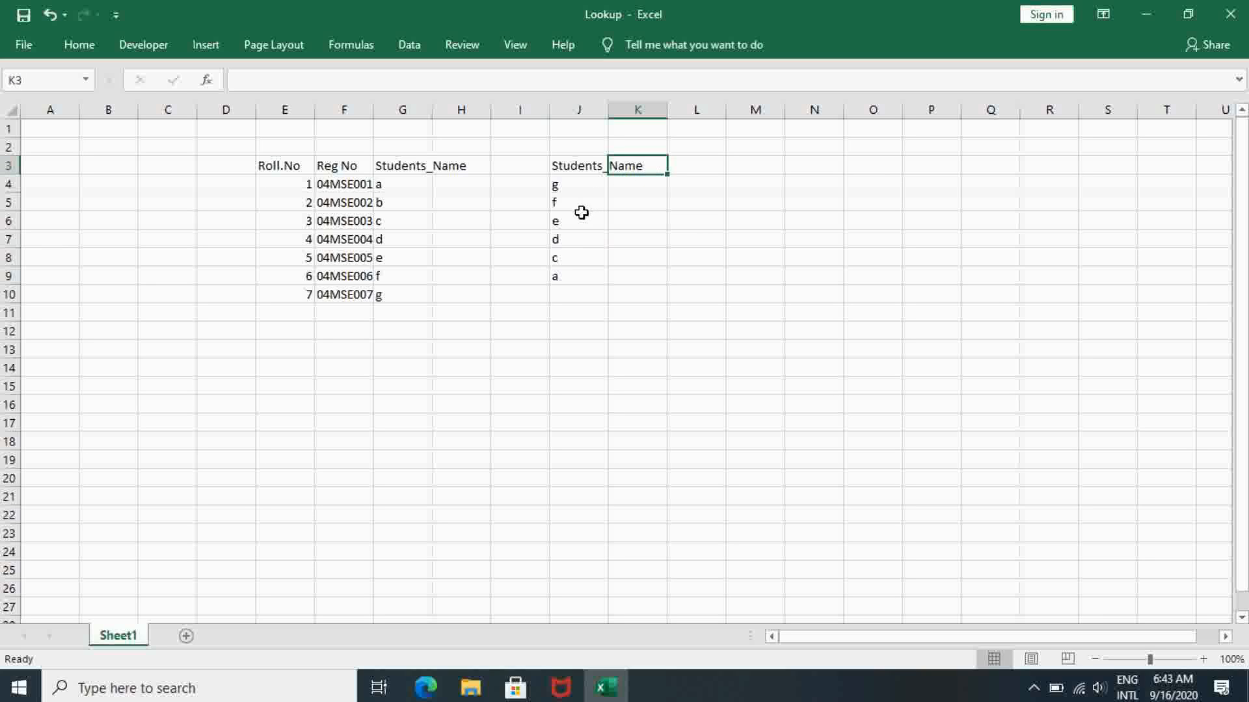
- Replace the entry in J9 with b and enter a in J10 to complete the reversed name list
click(571, 278)
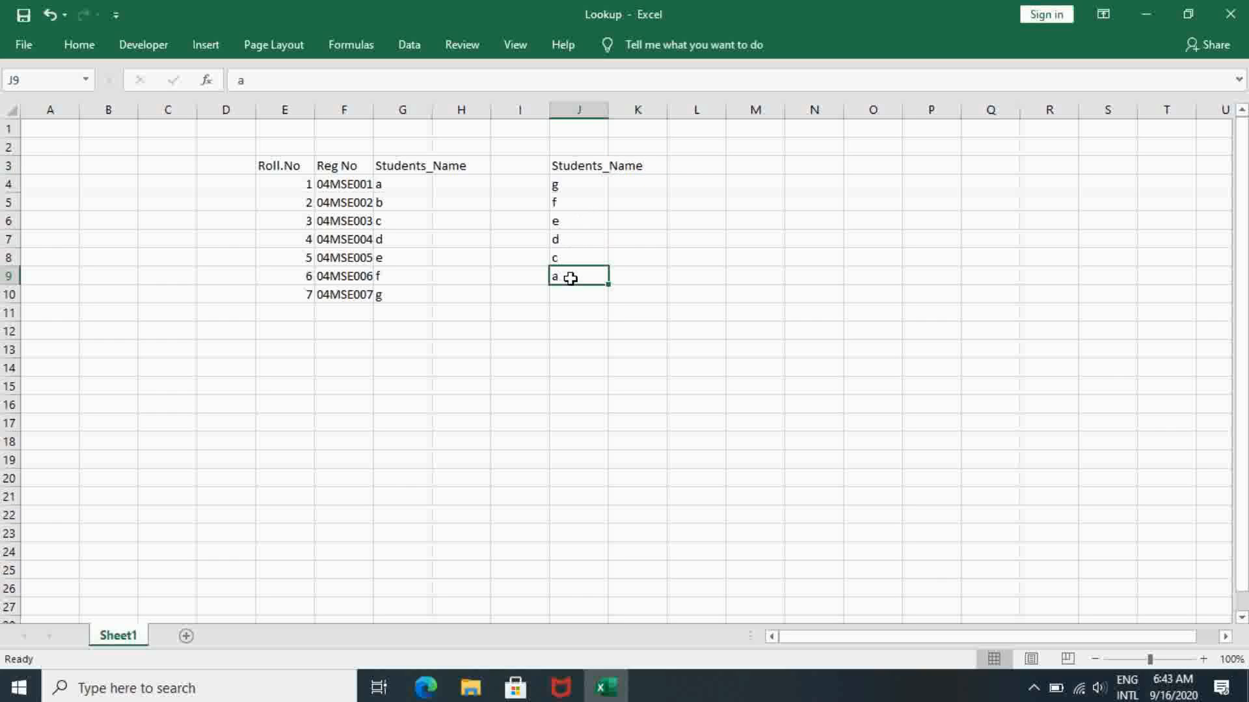
key(Delete)
text(b)
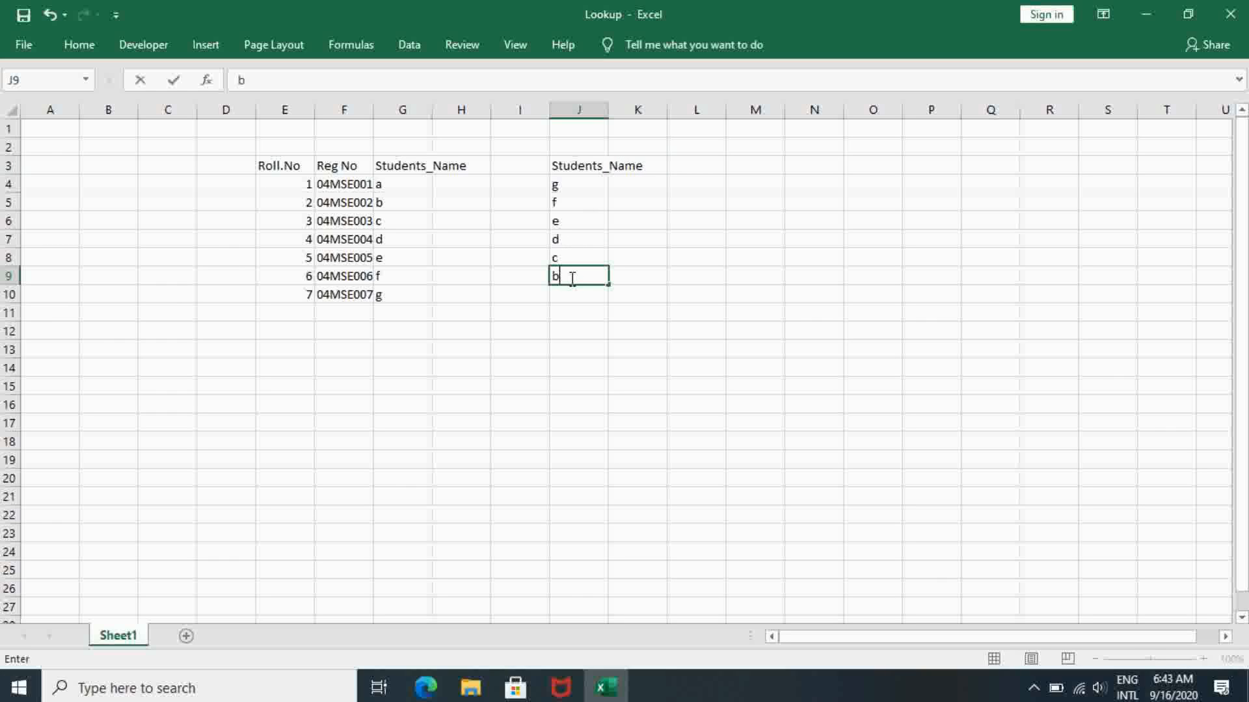
key(Return)
text(a)
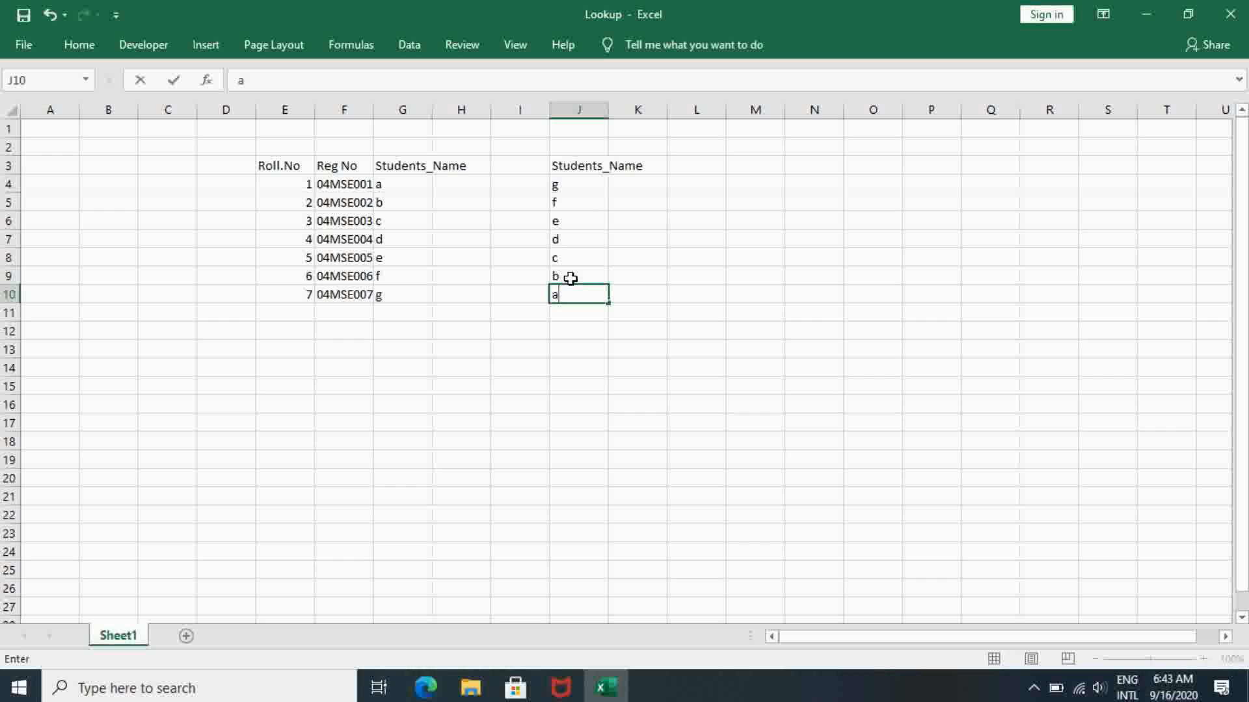
- Enter the heading Roll.No in K3 beside the lookup name list
click(664, 171)
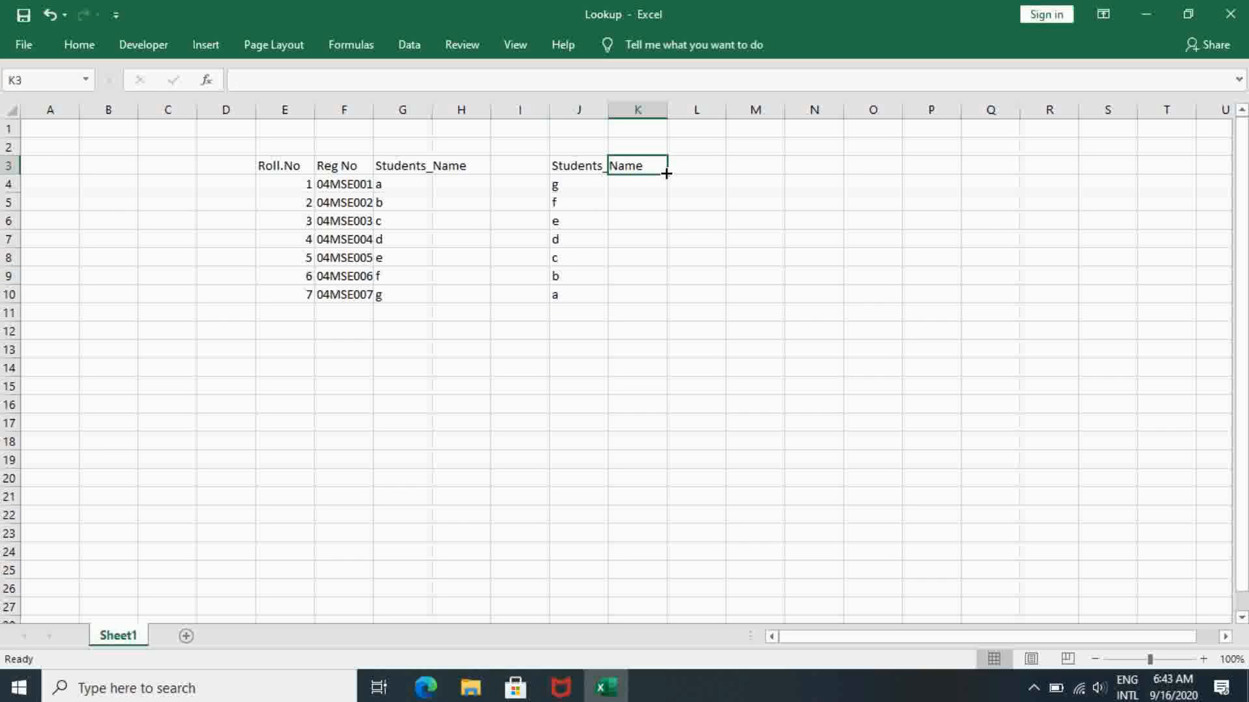
text(Roo)
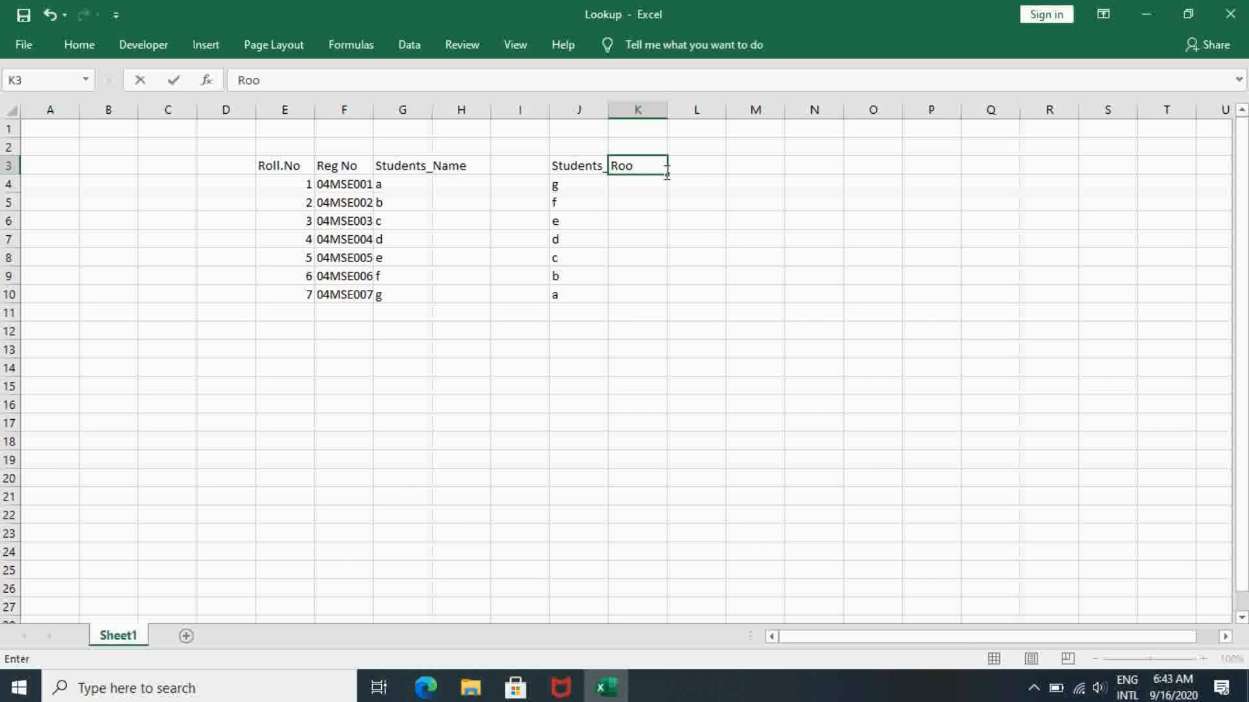
text(.No)
key(BackSpace)
key(BackSpace)
key(BackSpace)
key(BackSpace)
text(ll.No)
key(Return)
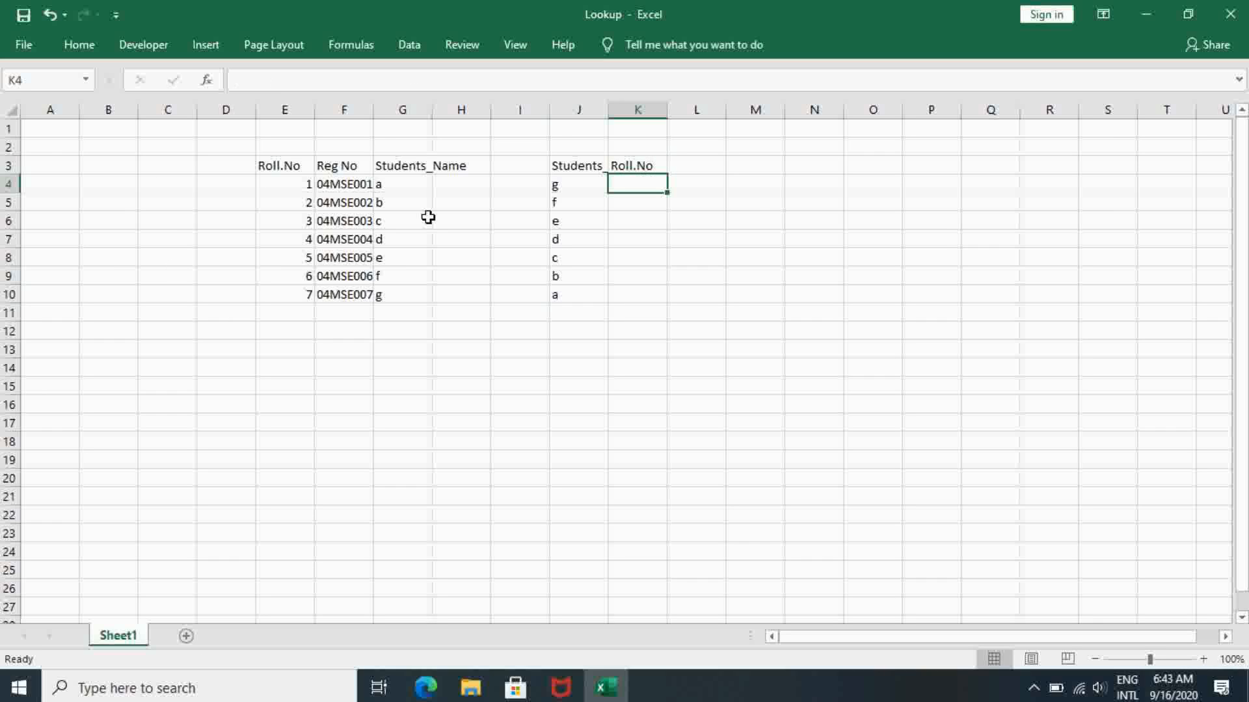
drag(289, 168, 390, 297)
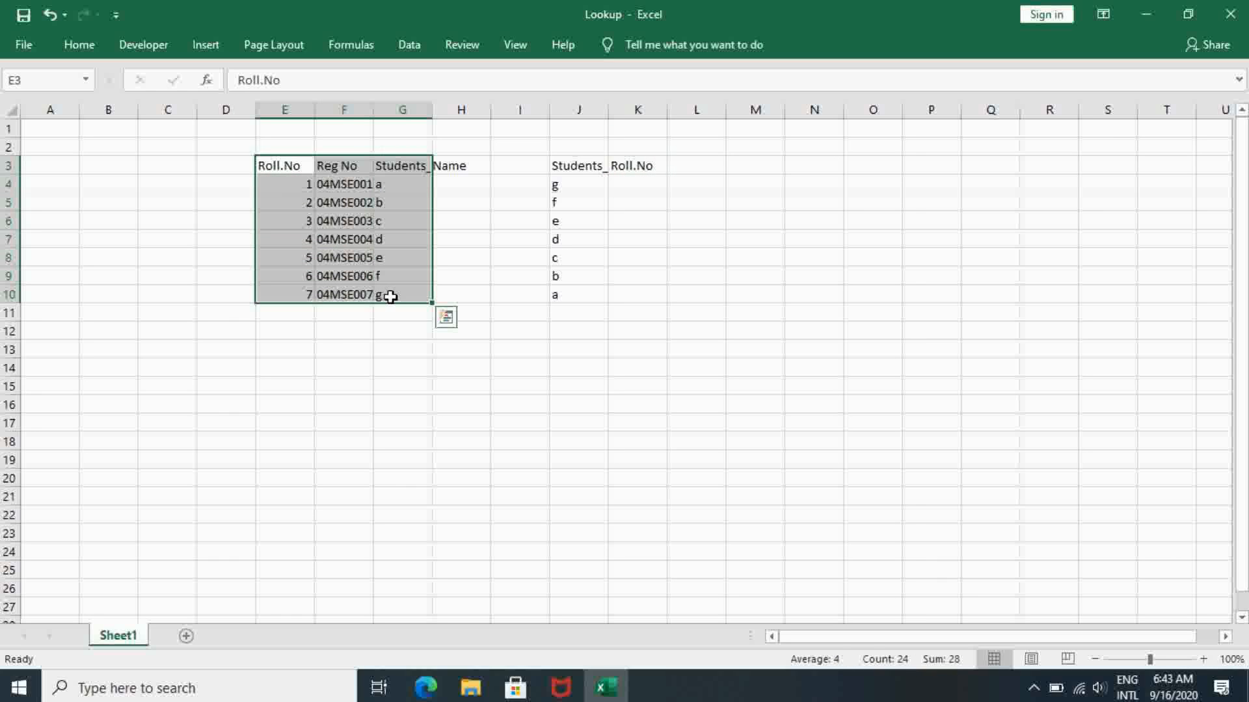
click(593, 165)
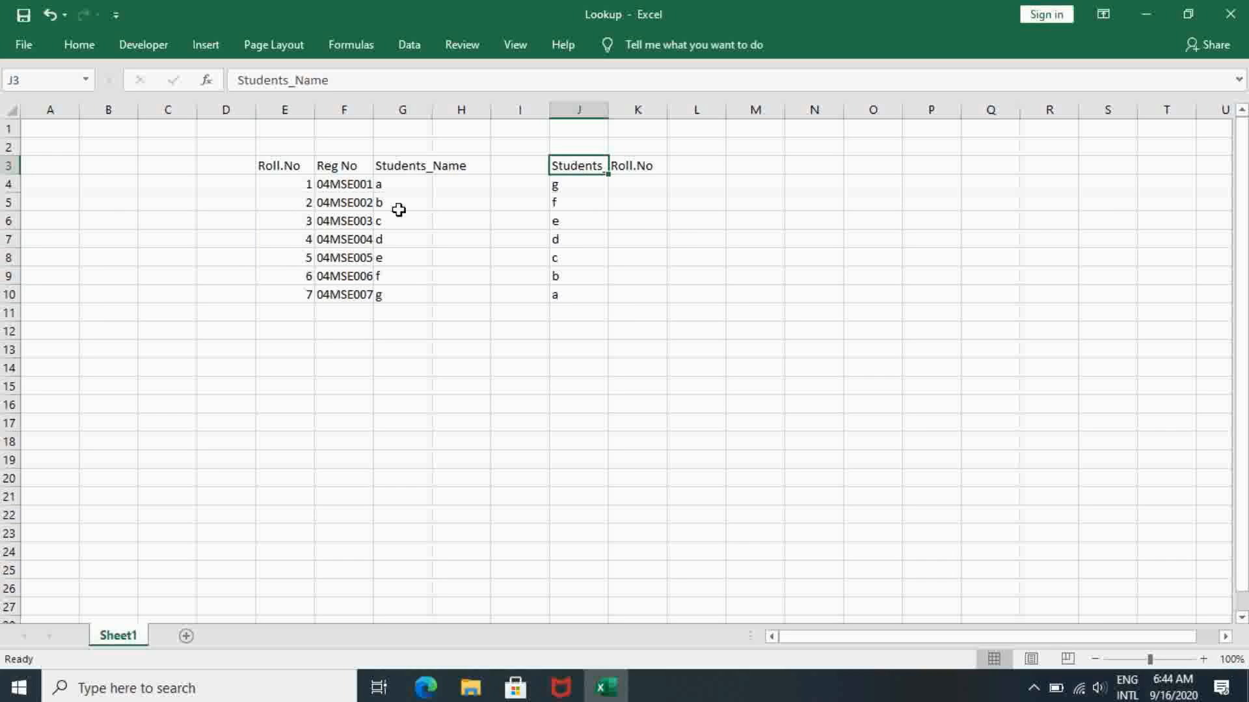
- Begin a LOOKUP formula in K4 with J4 as the lookup value
click(625, 184)
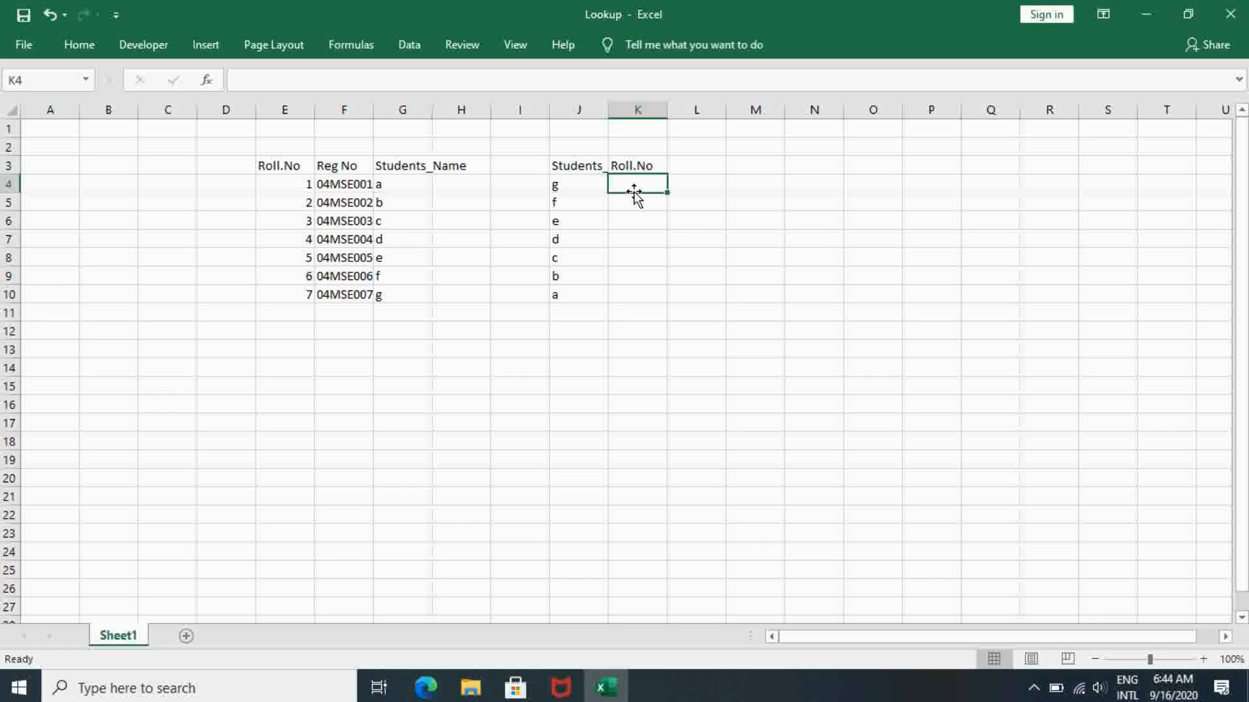
double_click(644, 188)
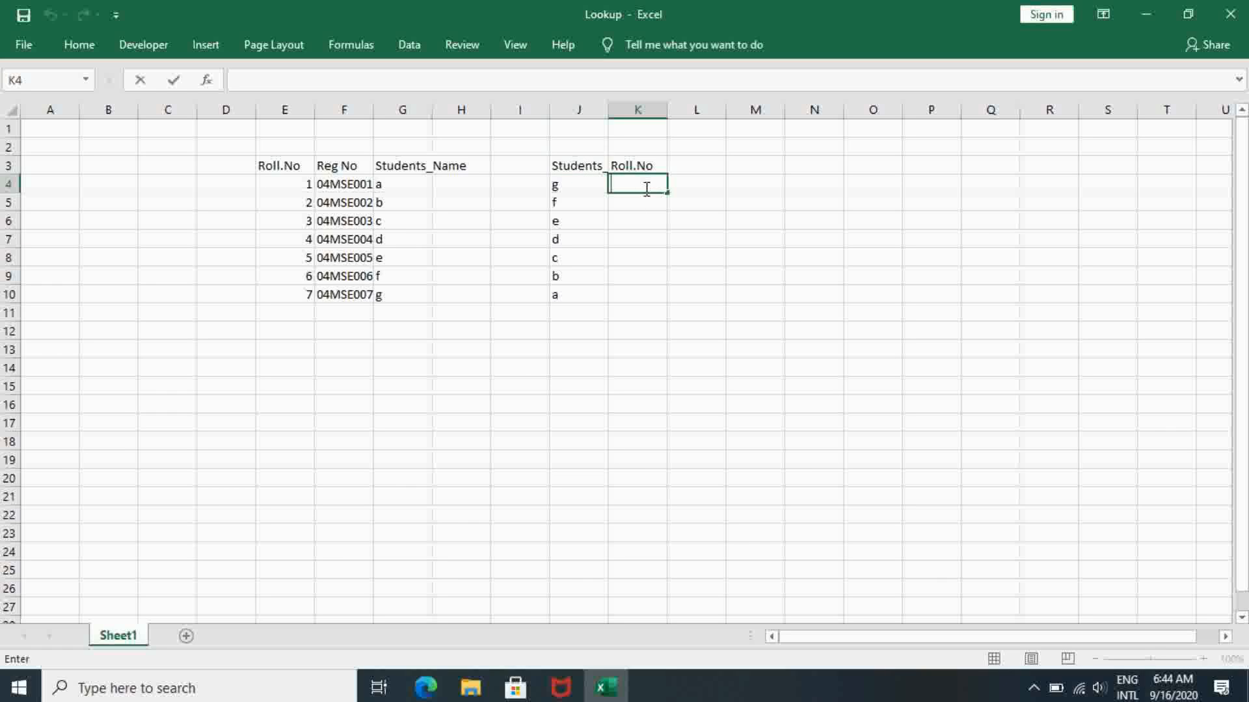
text(=Loo)
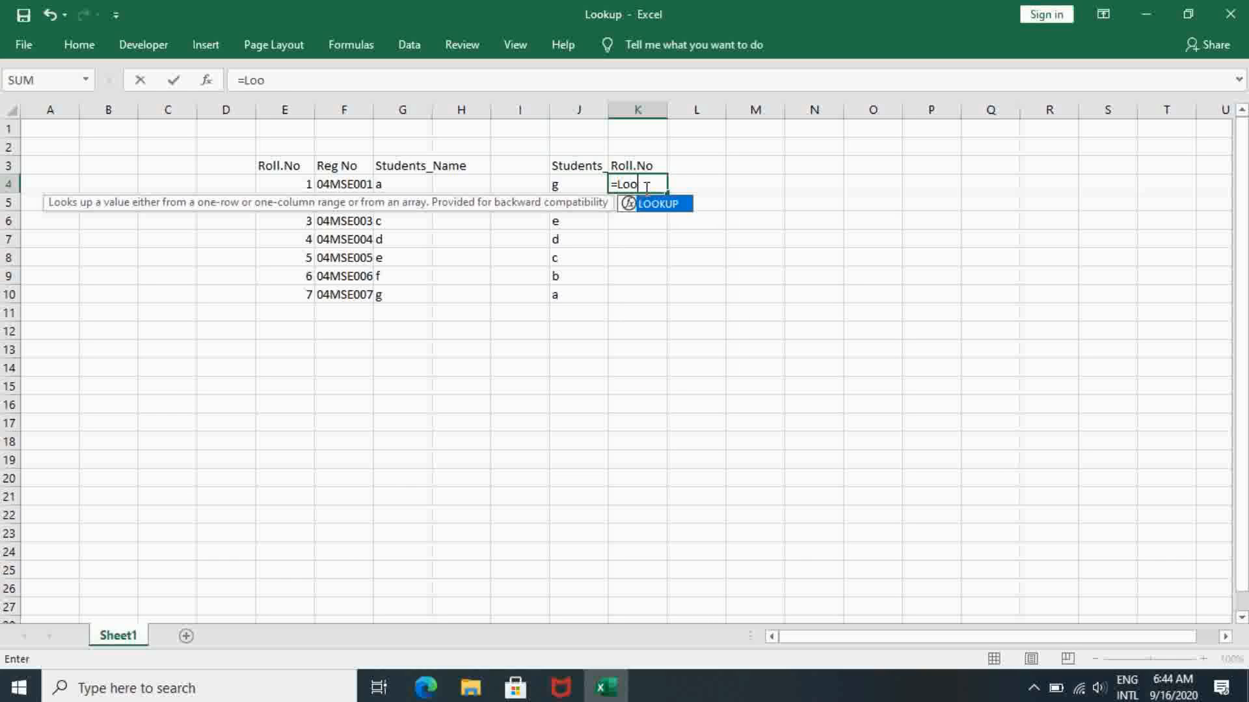
text(kup()
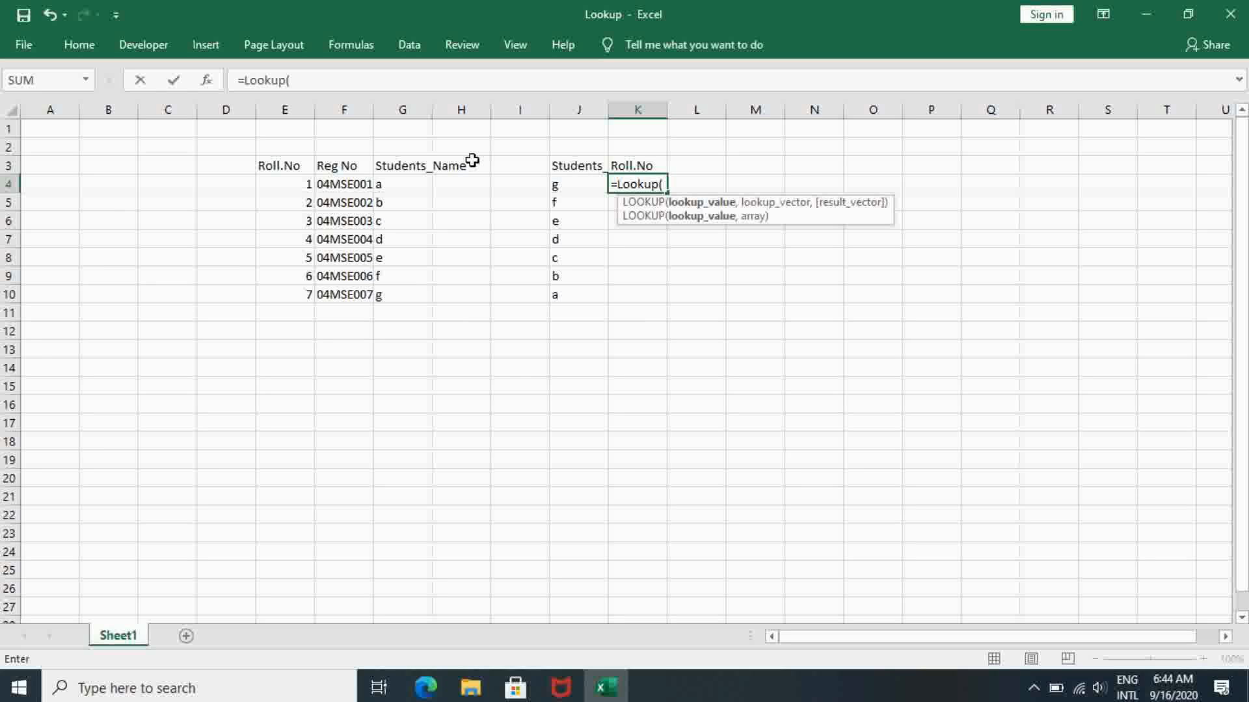
click(571, 185)
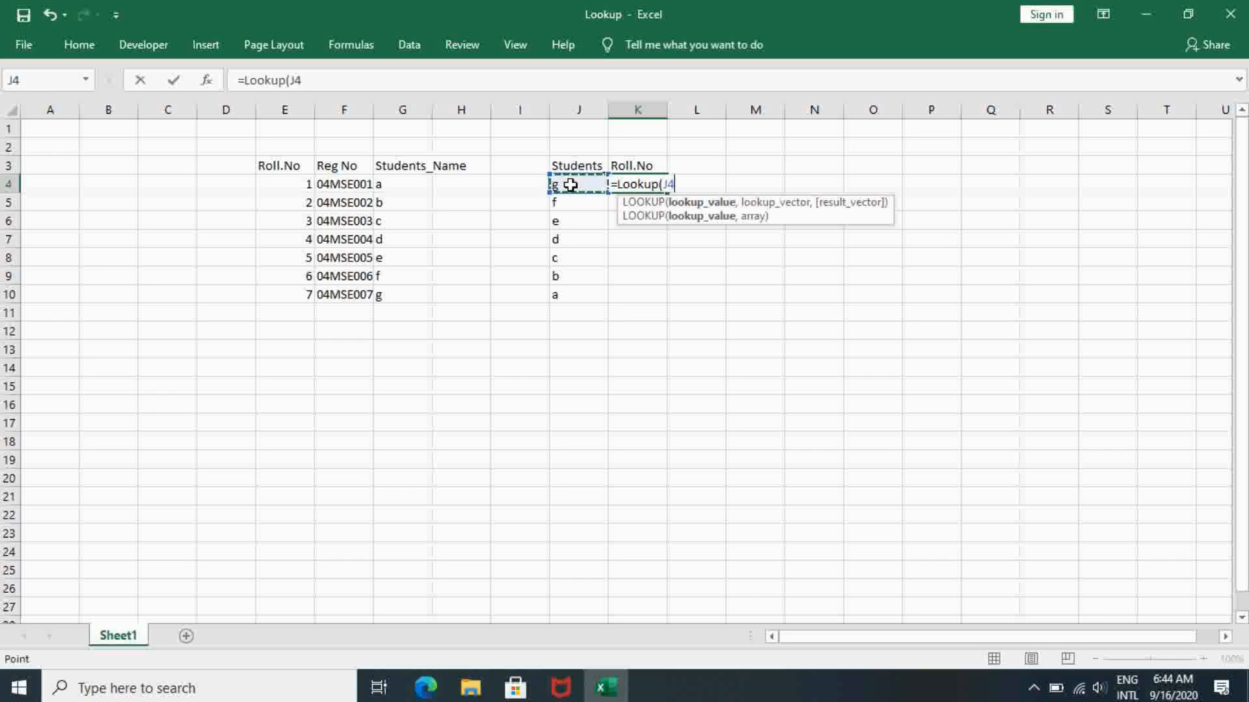
click(423, 83)
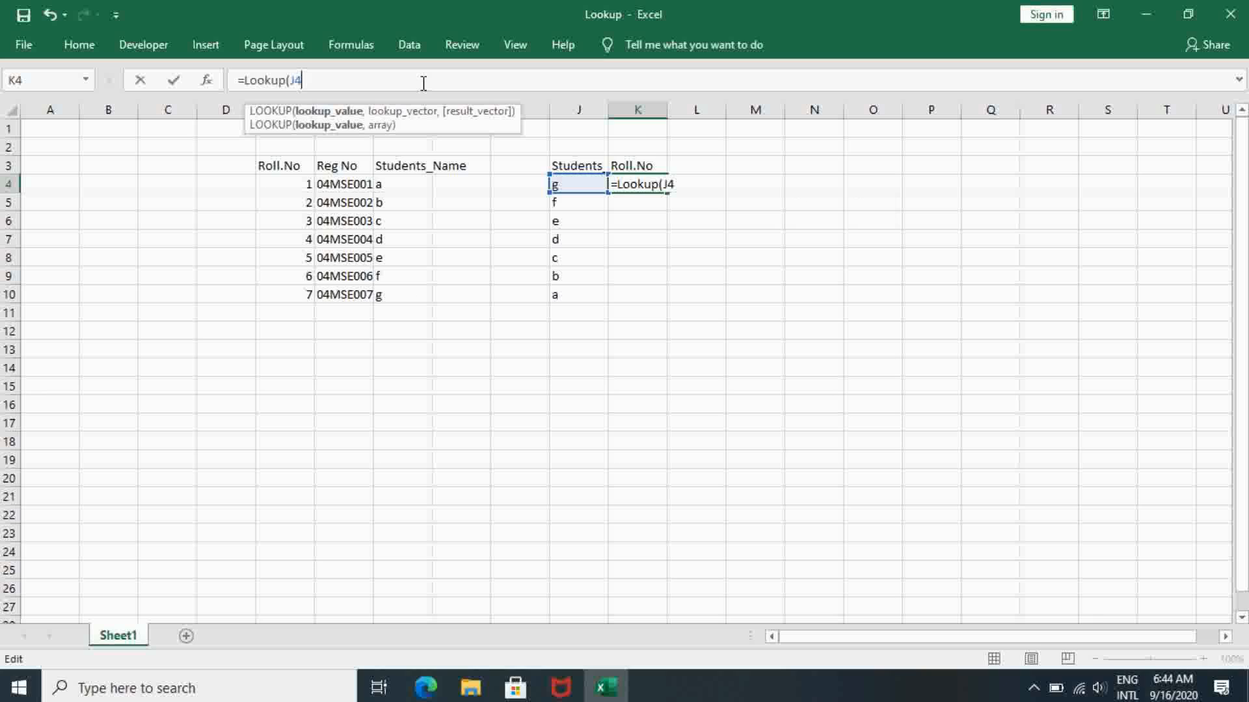
text(,)
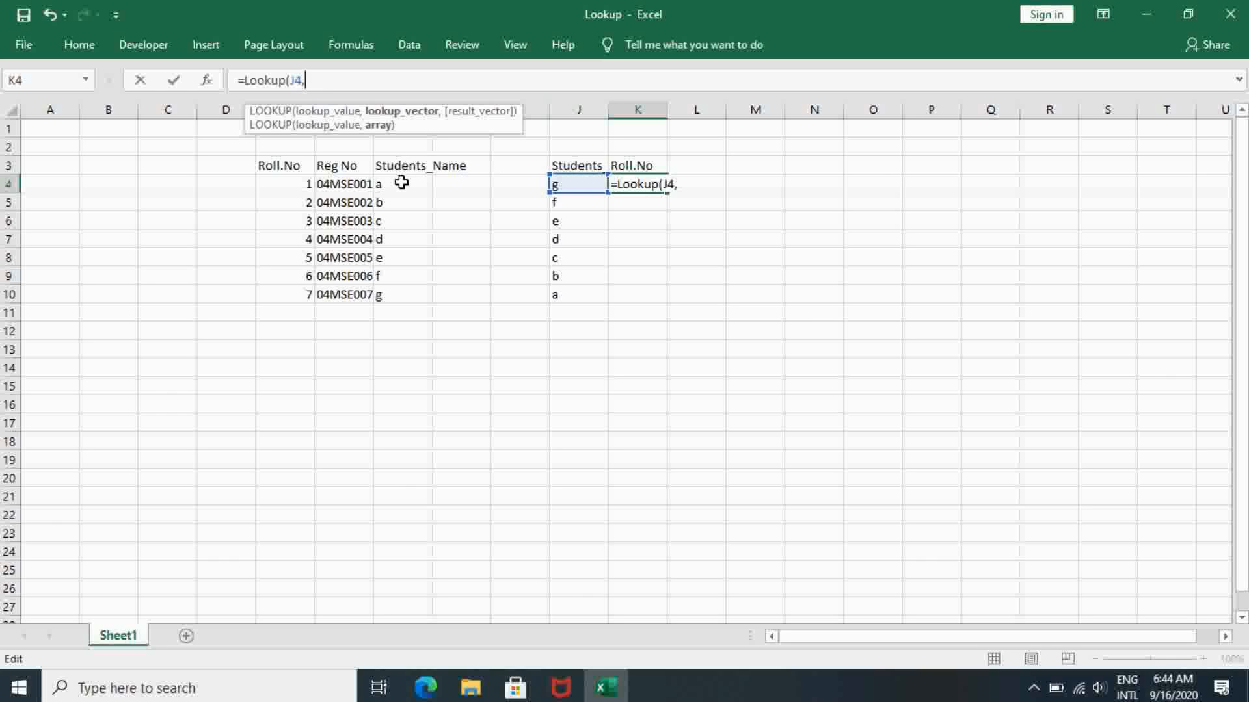
- Complete the K4 LOOKUP formula with G4:G10 as the lookup vector and E4:E10 as the result vector
drag(401, 183, 401, 289)
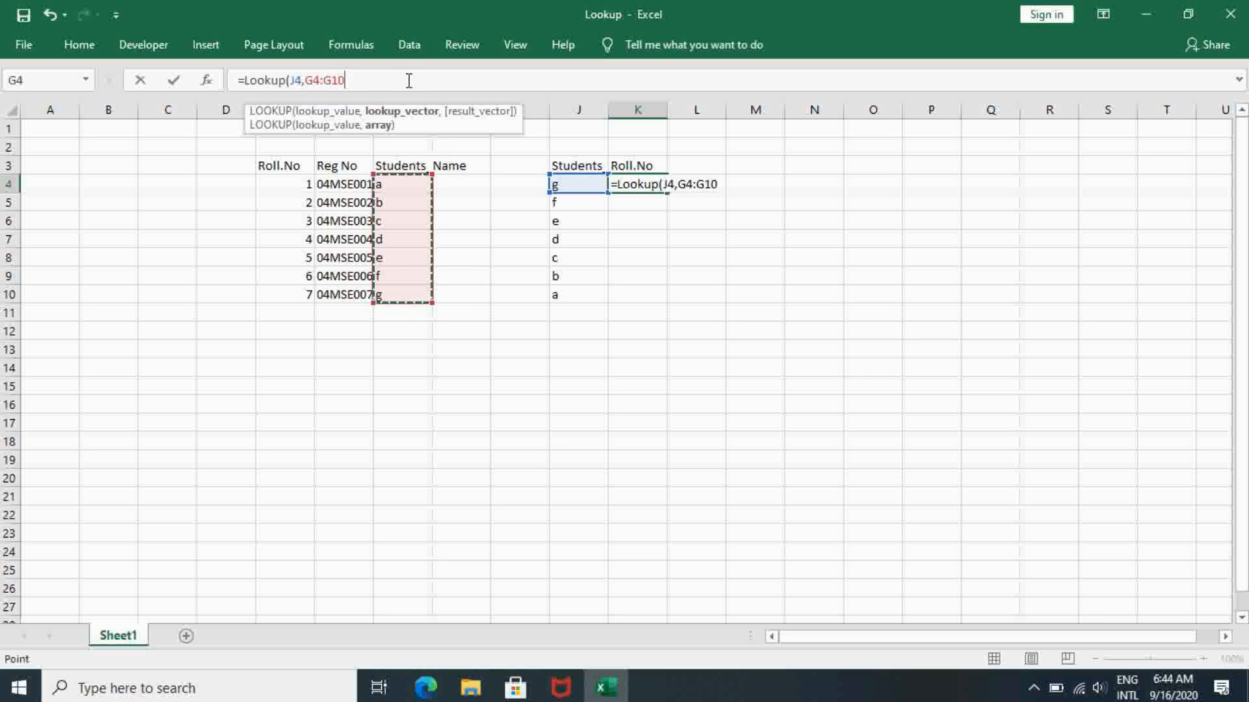
text(,)
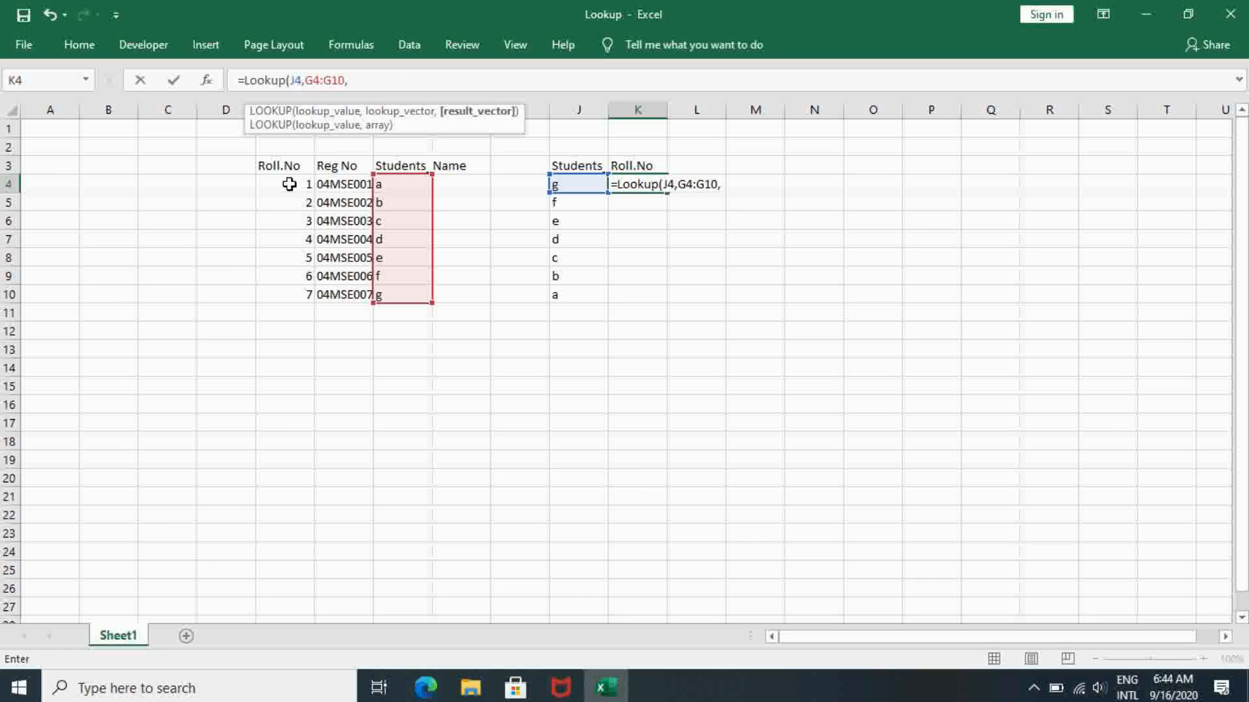
drag(289, 179, 292, 286)
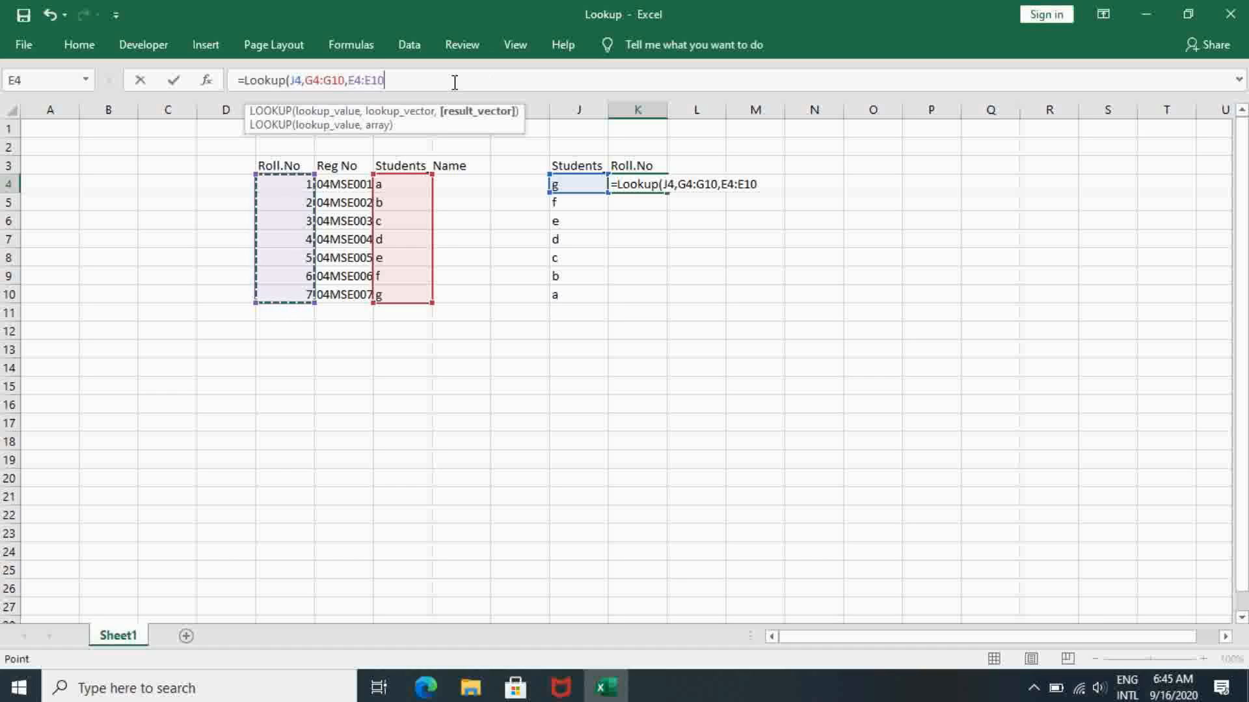
text())
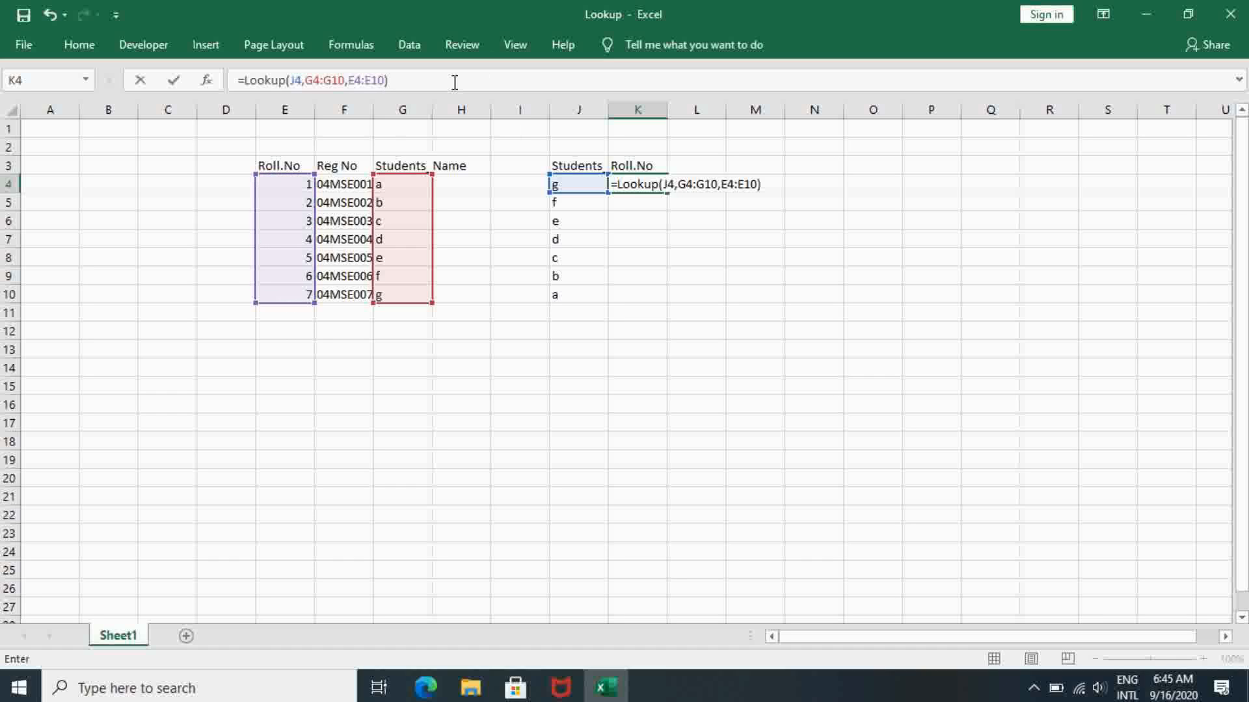
key(Return)
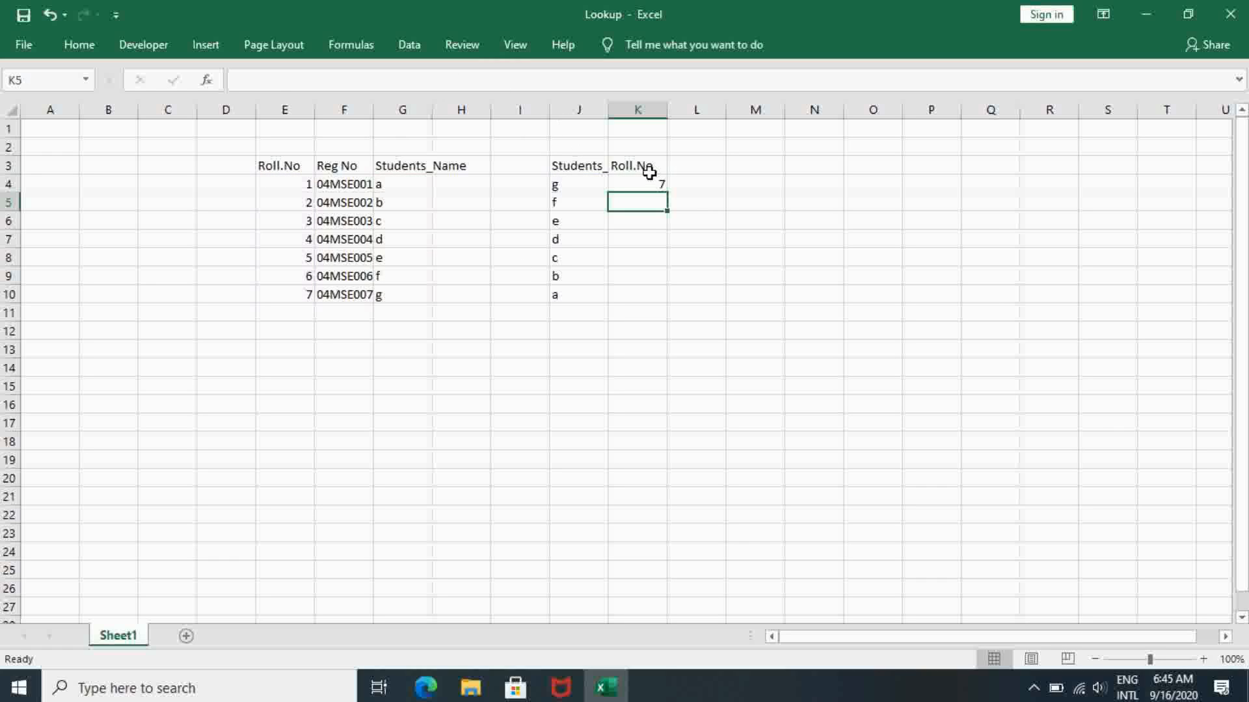
- Copy the LOOKUP formula from K4 into cells K5 to K10
click(644, 179)
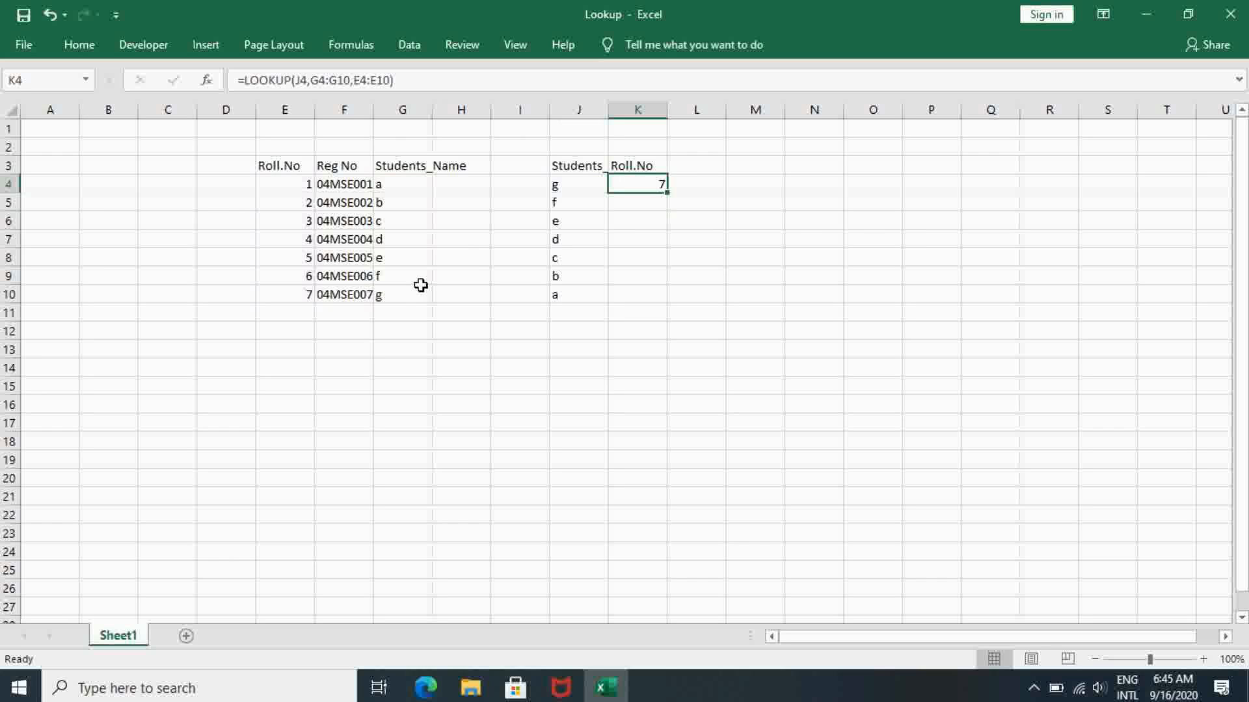
key(ctrl+c)
click(635, 209)
key(shift+Down)
key(shift+Down)
key(shift+Down)
key(shift+Down)
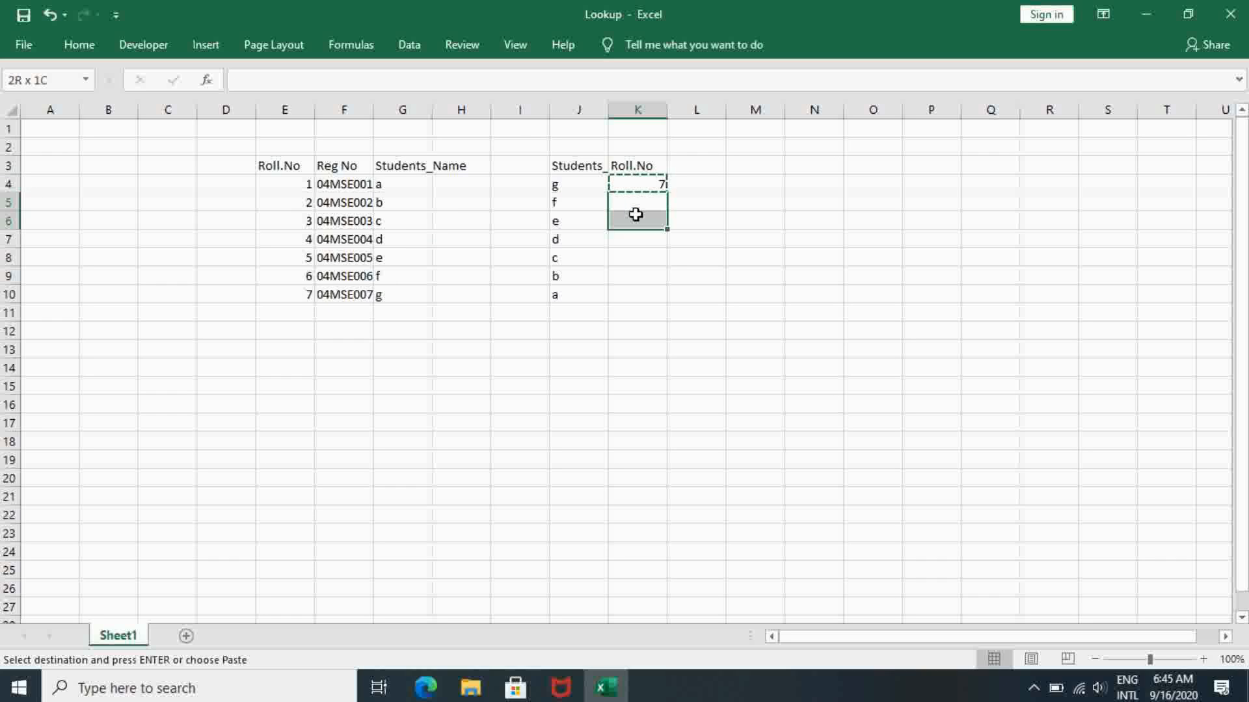
key(shift+Down)
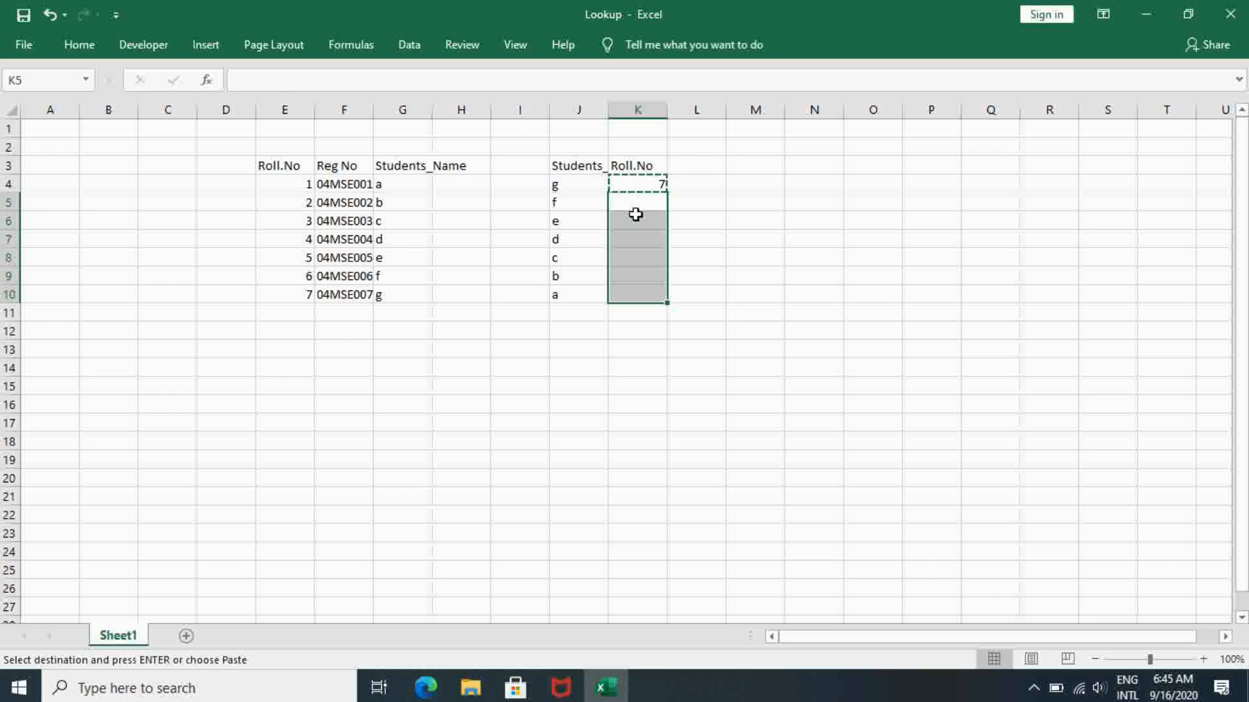
key(ctrl+v)
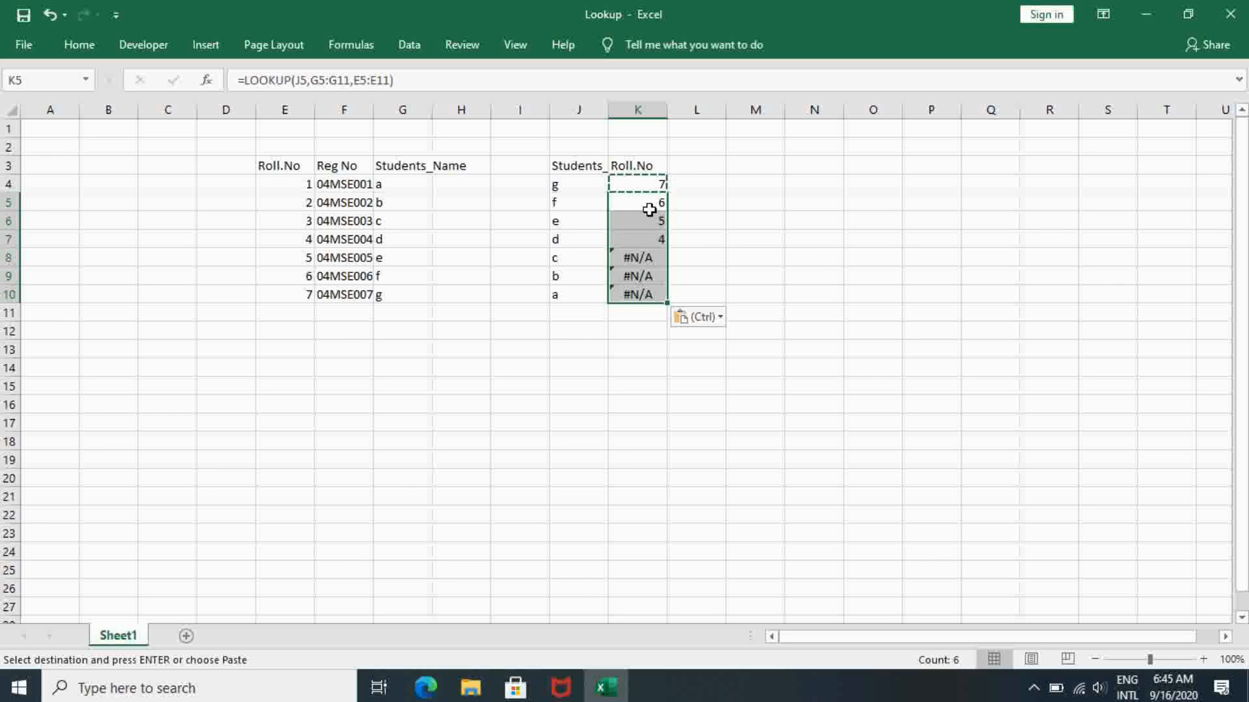
click(647, 208)
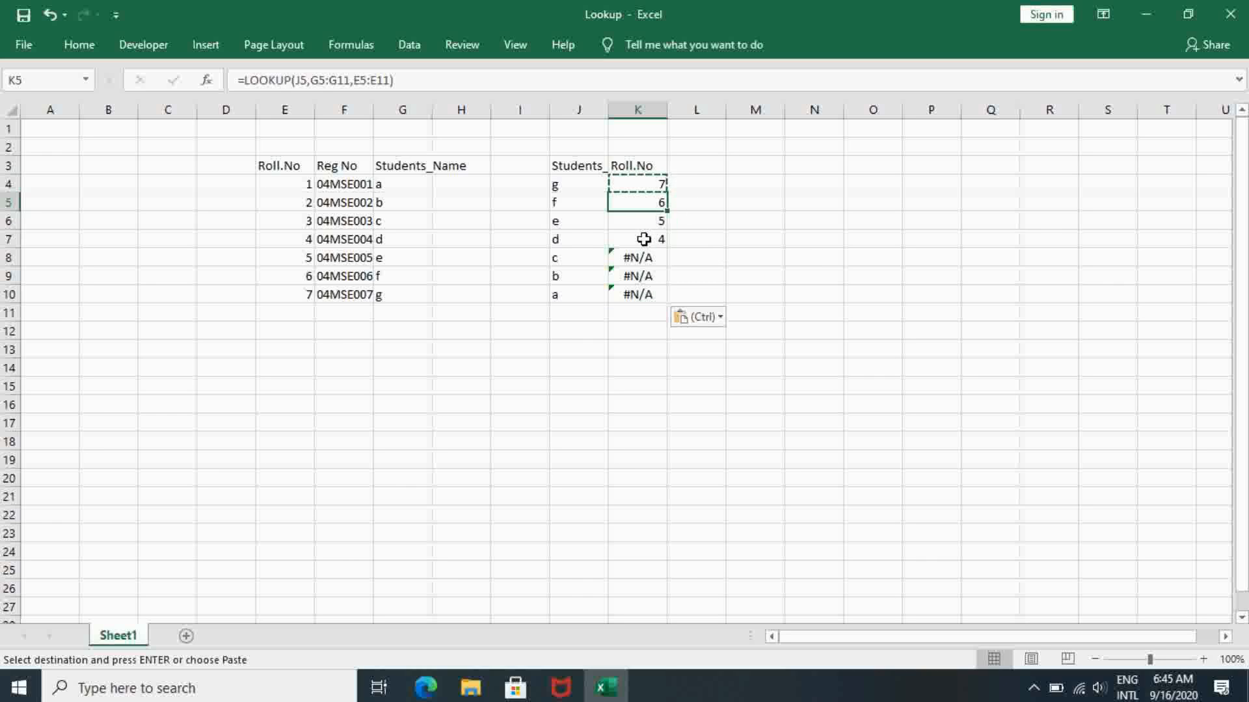
- Compare the copied LOOKUP formulas in K5 and K8 with the student name range G4:G10
click(649, 252)
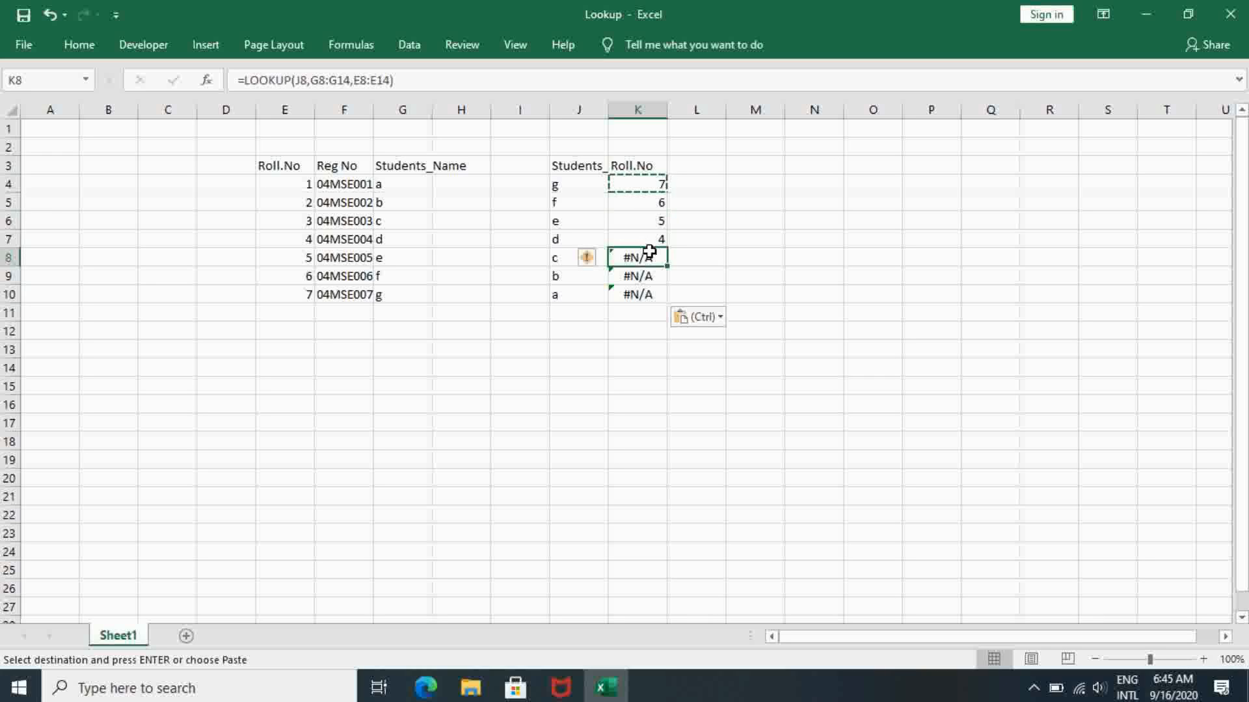
click(641, 205)
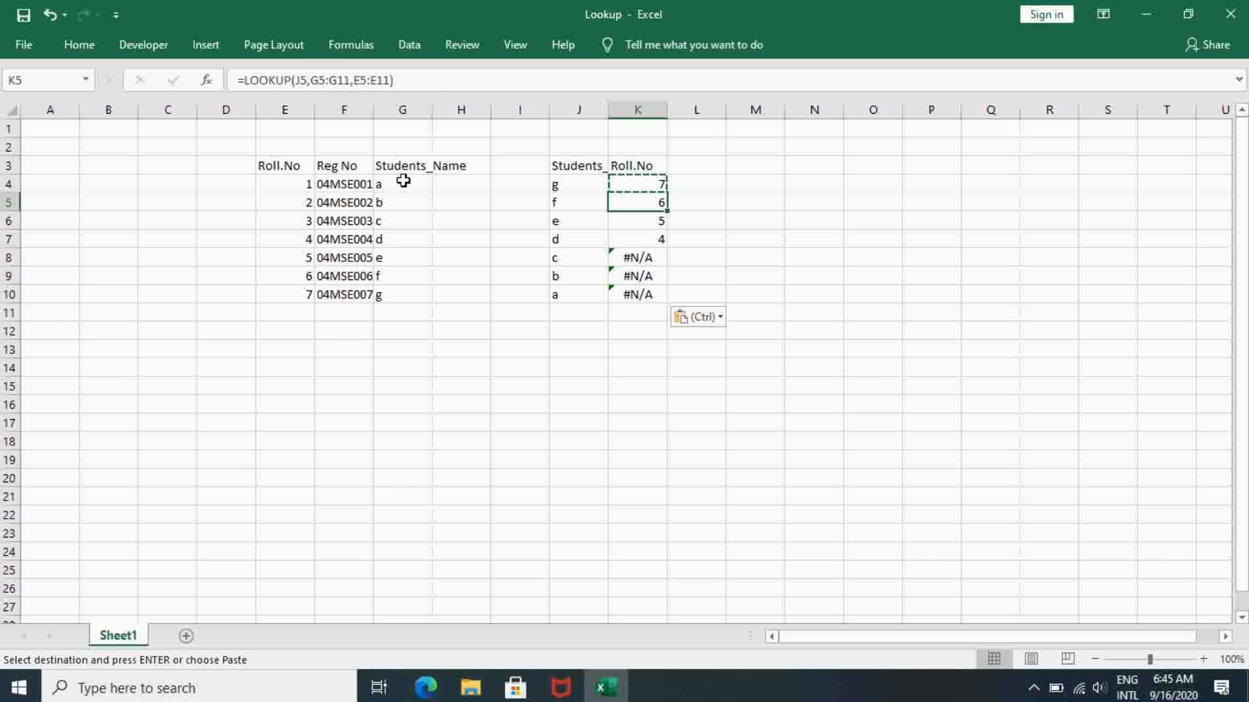
drag(404, 180, 399, 287)
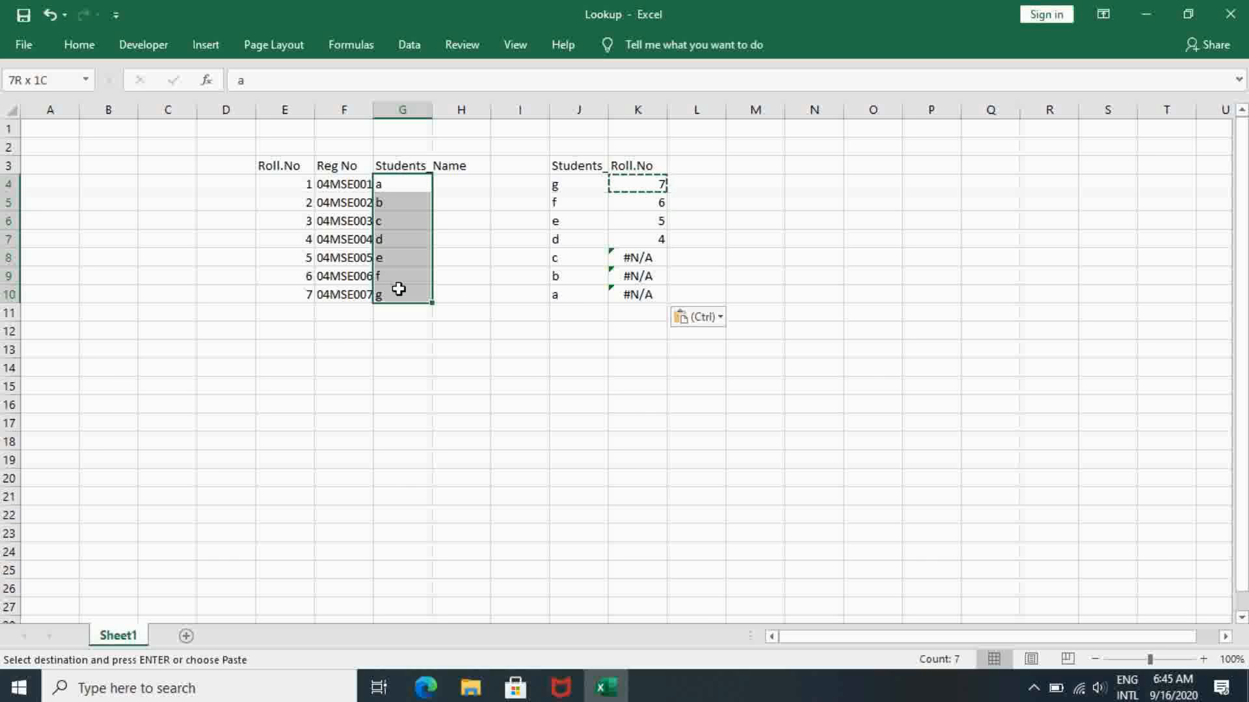
click(405, 177)
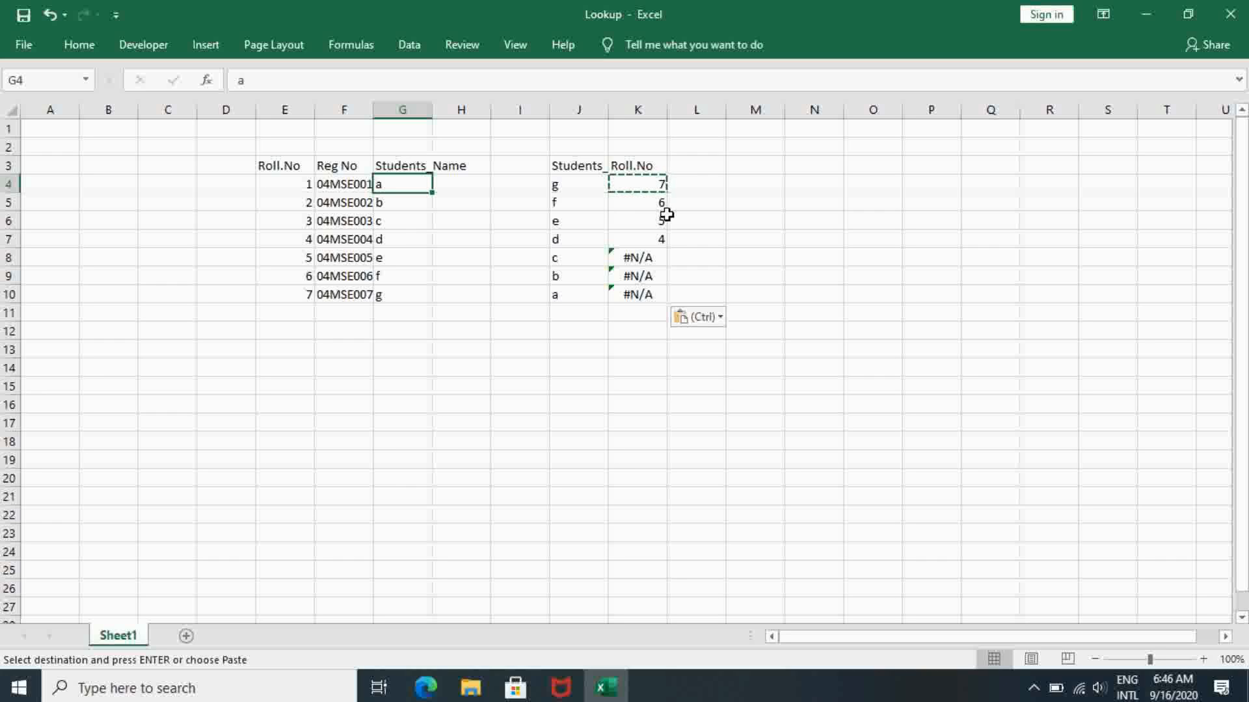
click(643, 204)
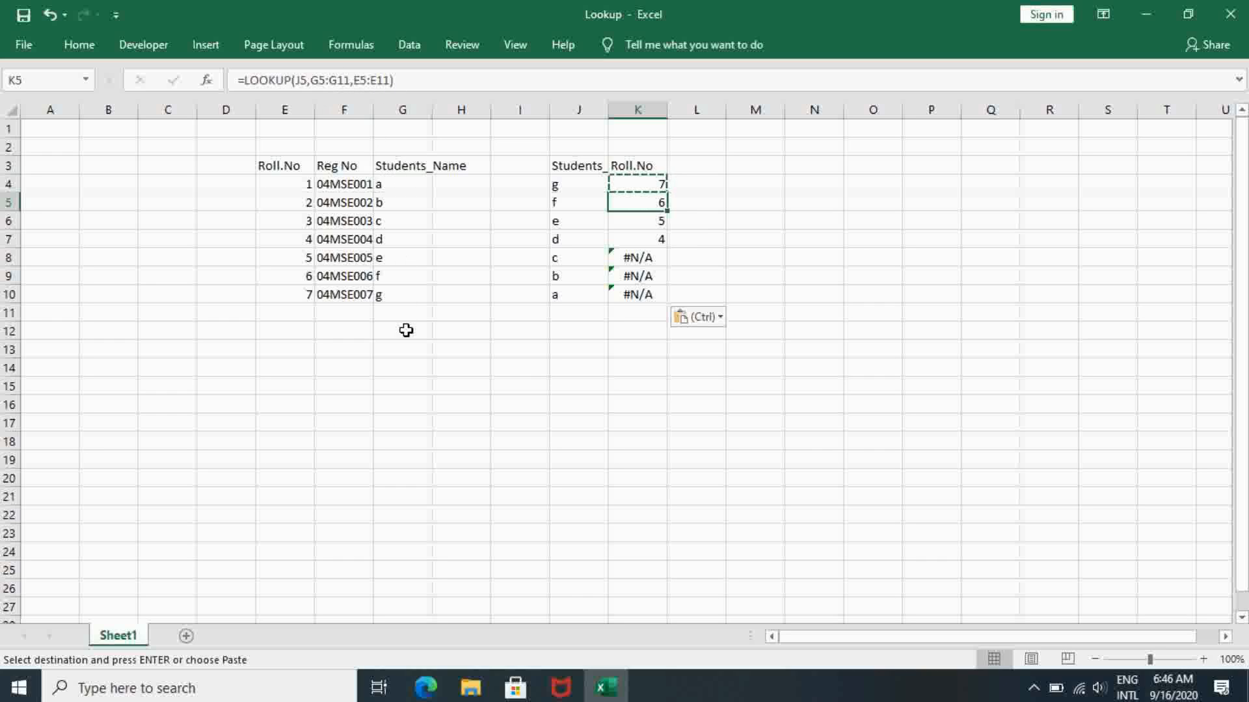
click(480, 191)
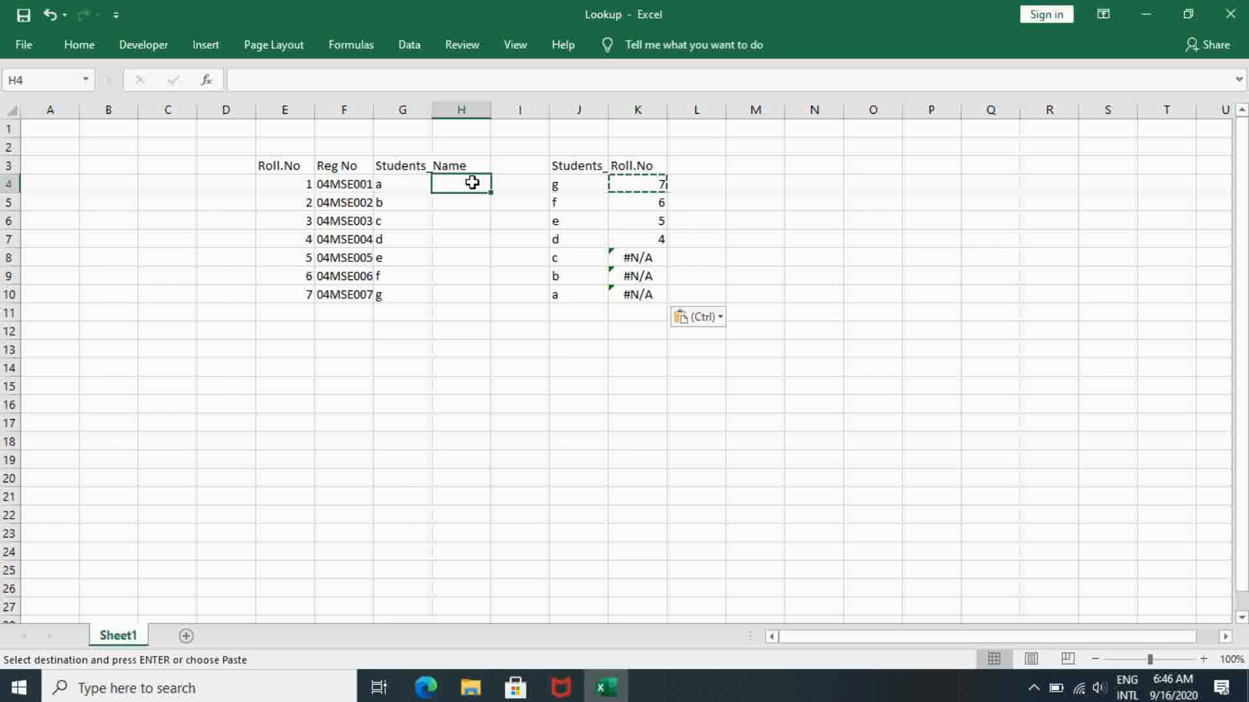
double_click(474, 183)
- Define the name Students for the student name range G4:G10
click(391, 183)
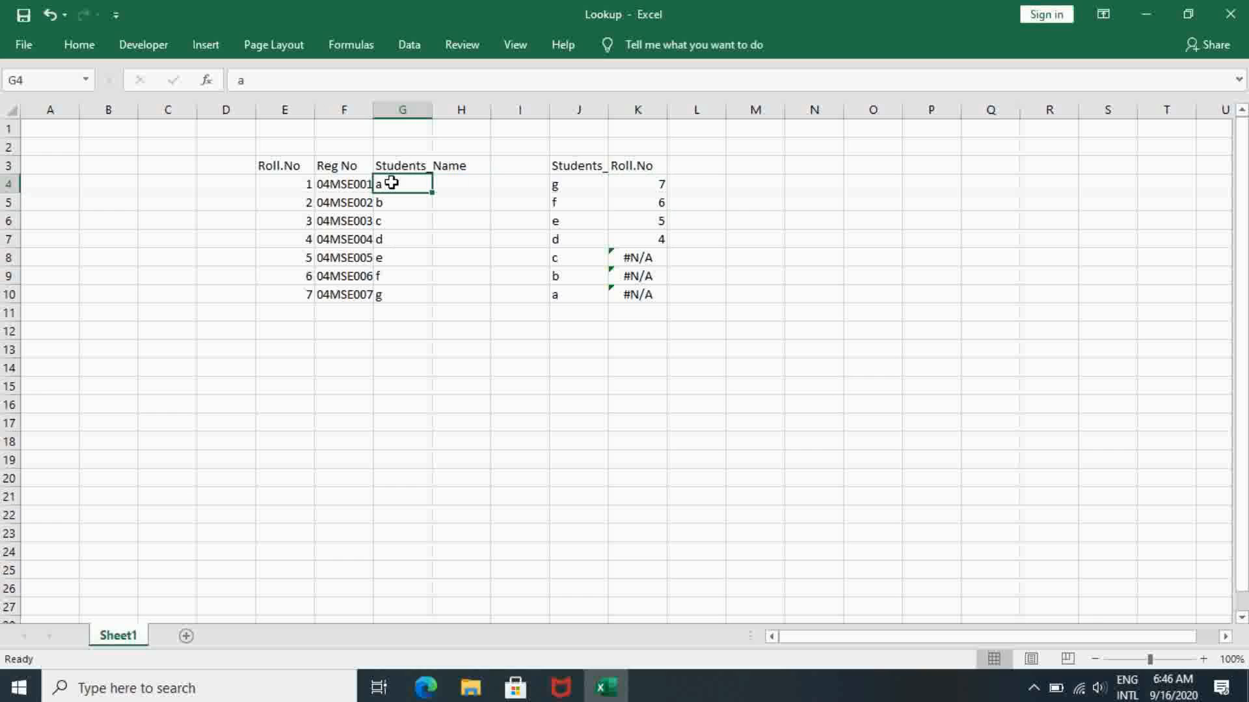
drag(390, 183, 400, 294)
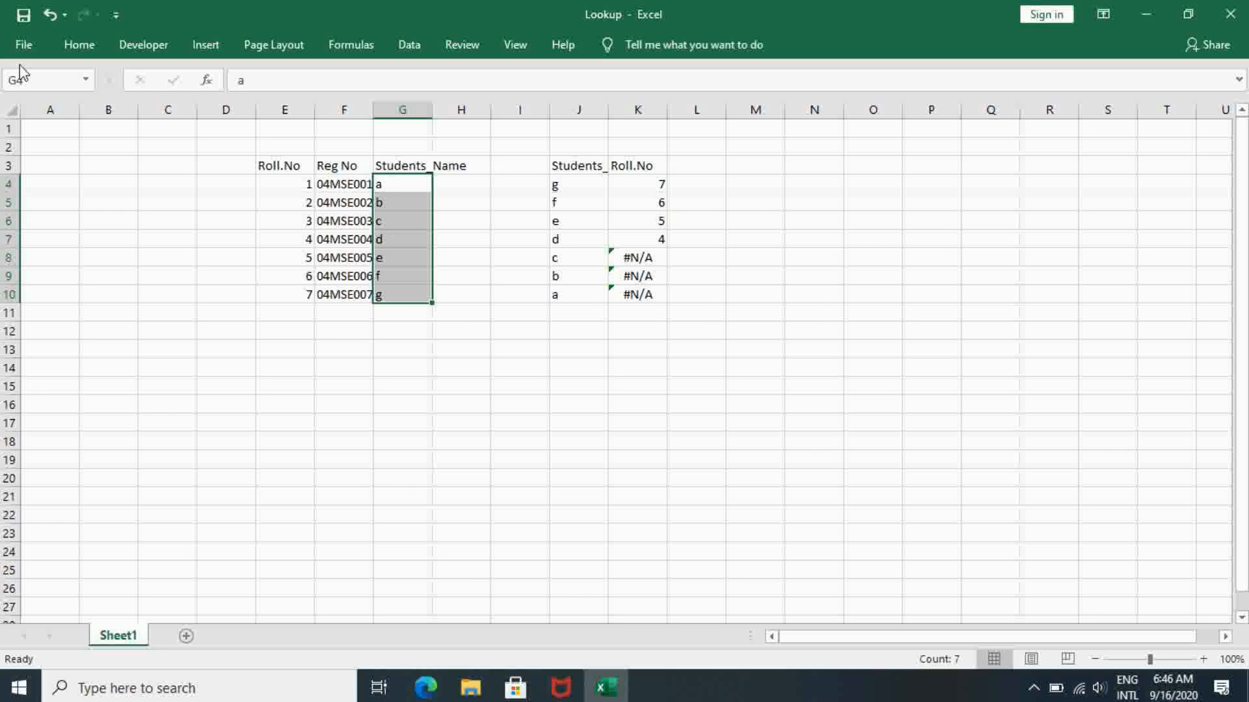
click(32, 79)
text(Students)
key(Return)
- Define the name RollNo for the roll number range E4:E10
click(301, 184)
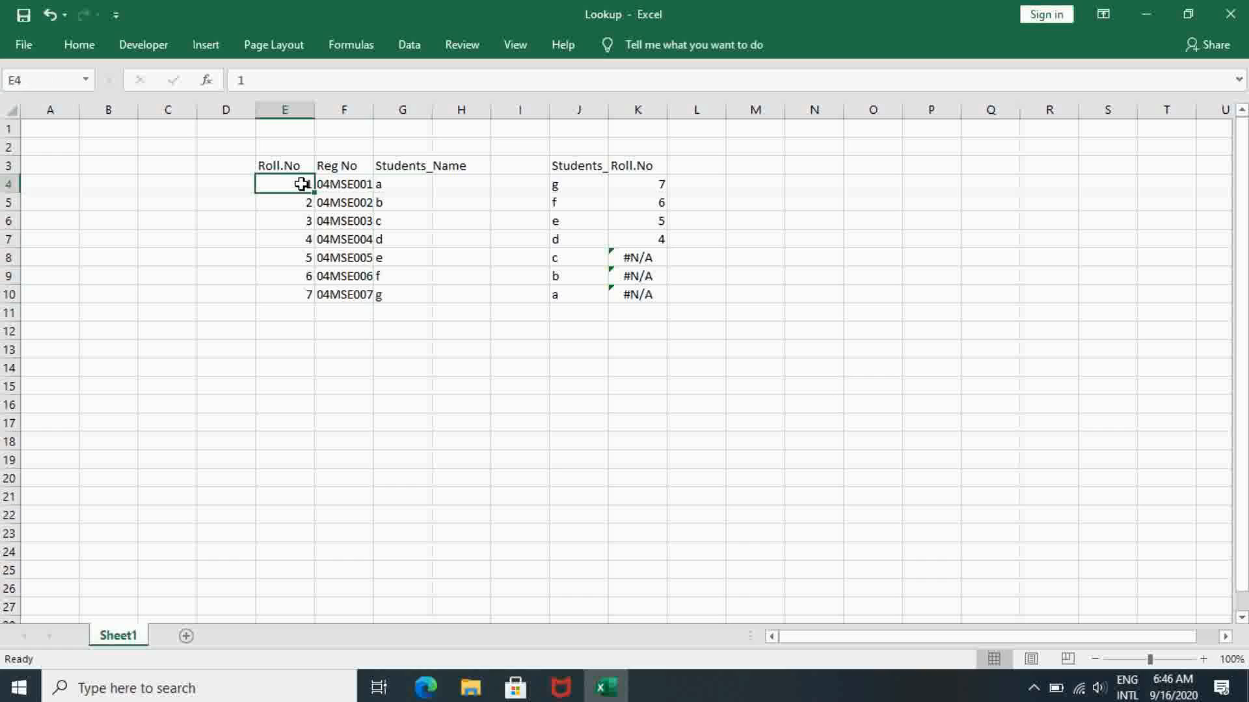
drag(301, 184, 296, 290)
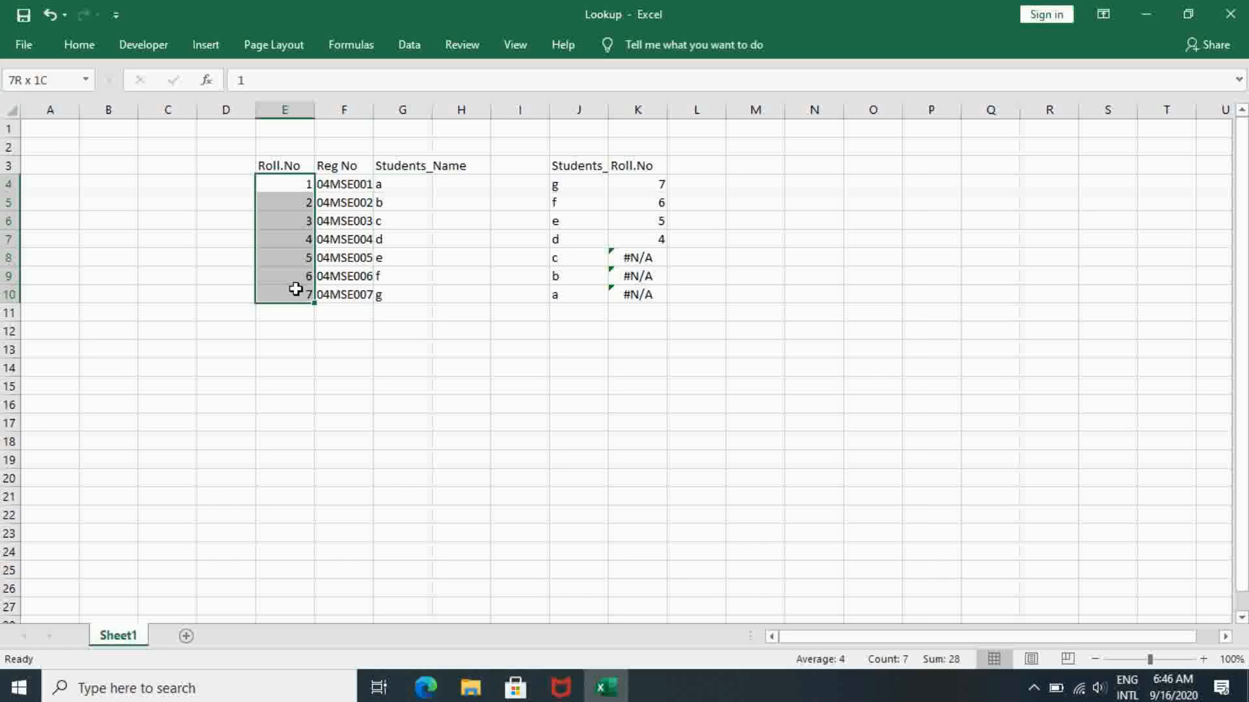
click(34, 78)
text(Roll)
text(No)
key(Return)
- Replace the lookup vector in the K4 LOOKUP formula with the named range Students
click(635, 185)
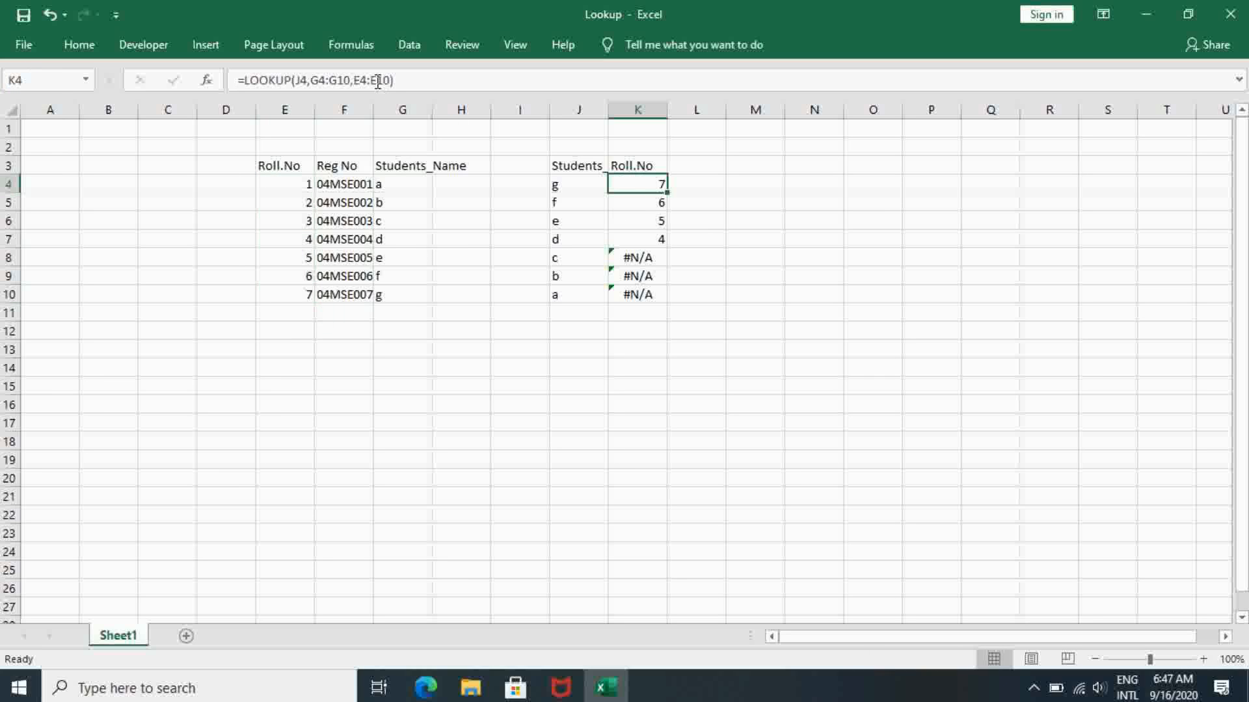
click(350, 80)
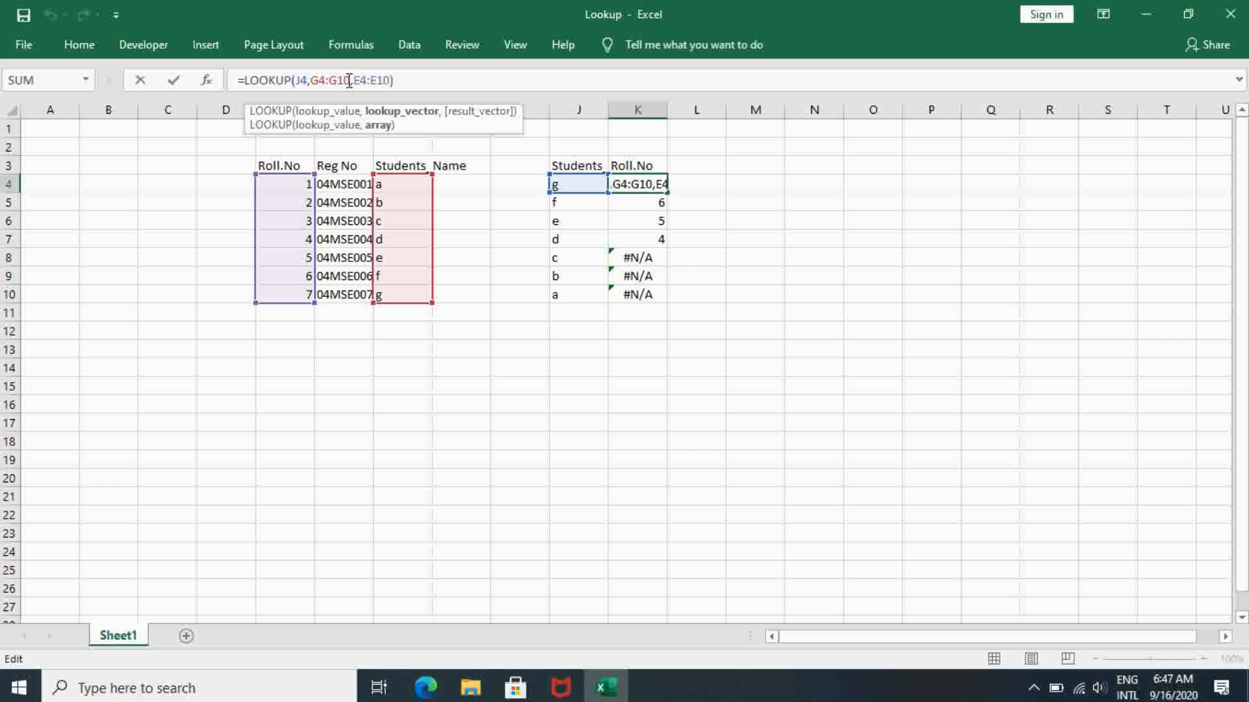
key(BackSpace)
key(BackSpace)
key(BackSpace)
key(BackSpace)
key(BackSpace)
key(BackSpace)
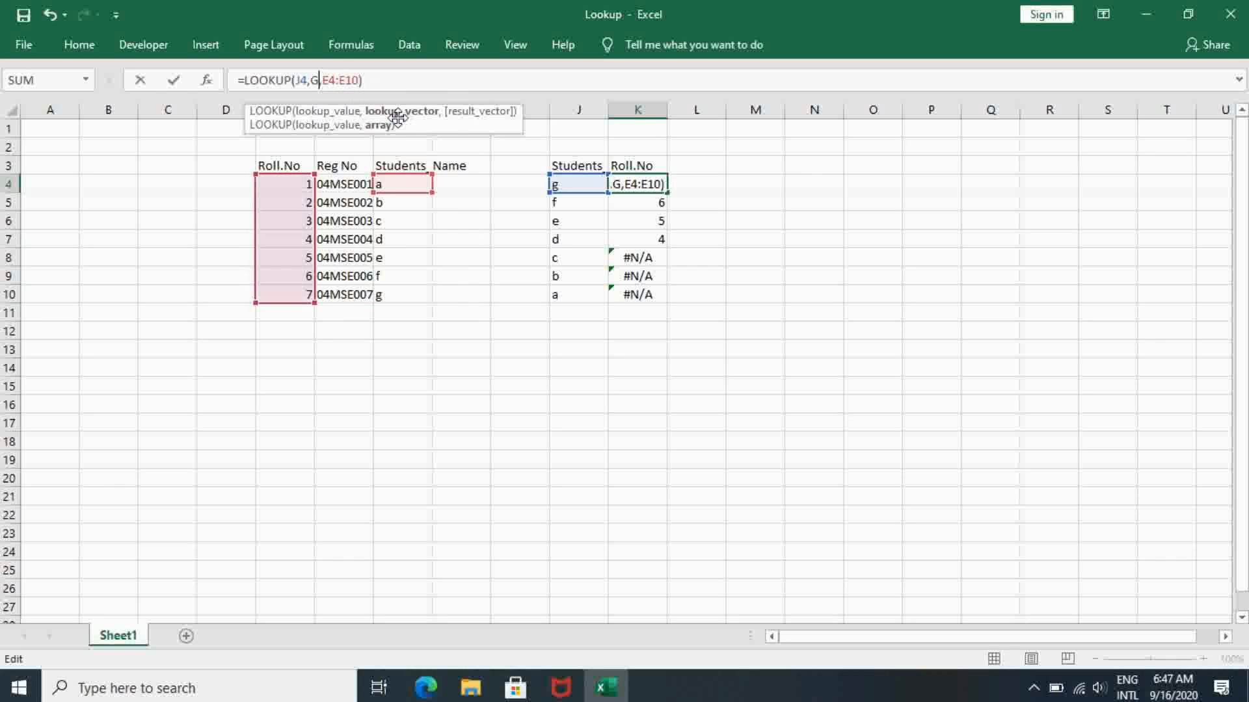
text(St)
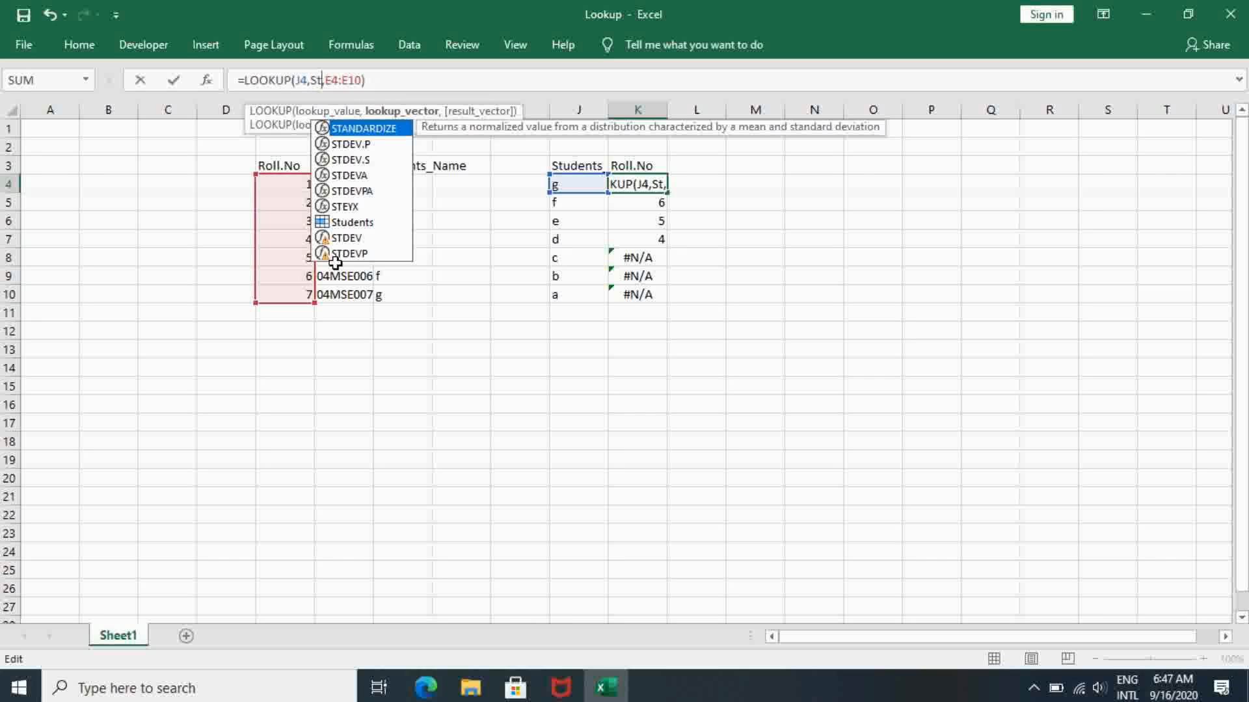
click(383, 223)
double_click(384, 223)
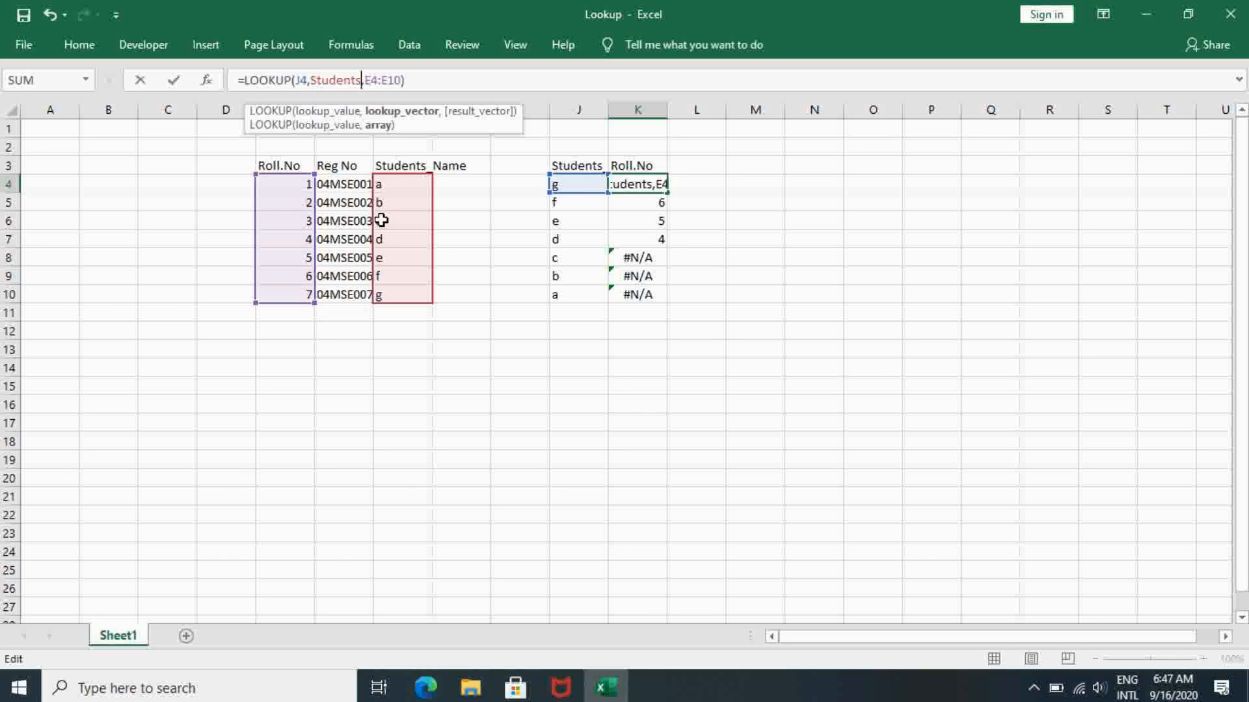
- Replace the result vector in the K4 LOOKUP formula with the named range RollNo
click(404, 79)
key(BackSpace)
key(BackSpace)
key(BackSpace)
key(BackSpace)
key(BackSpace)
key(BackSpace)
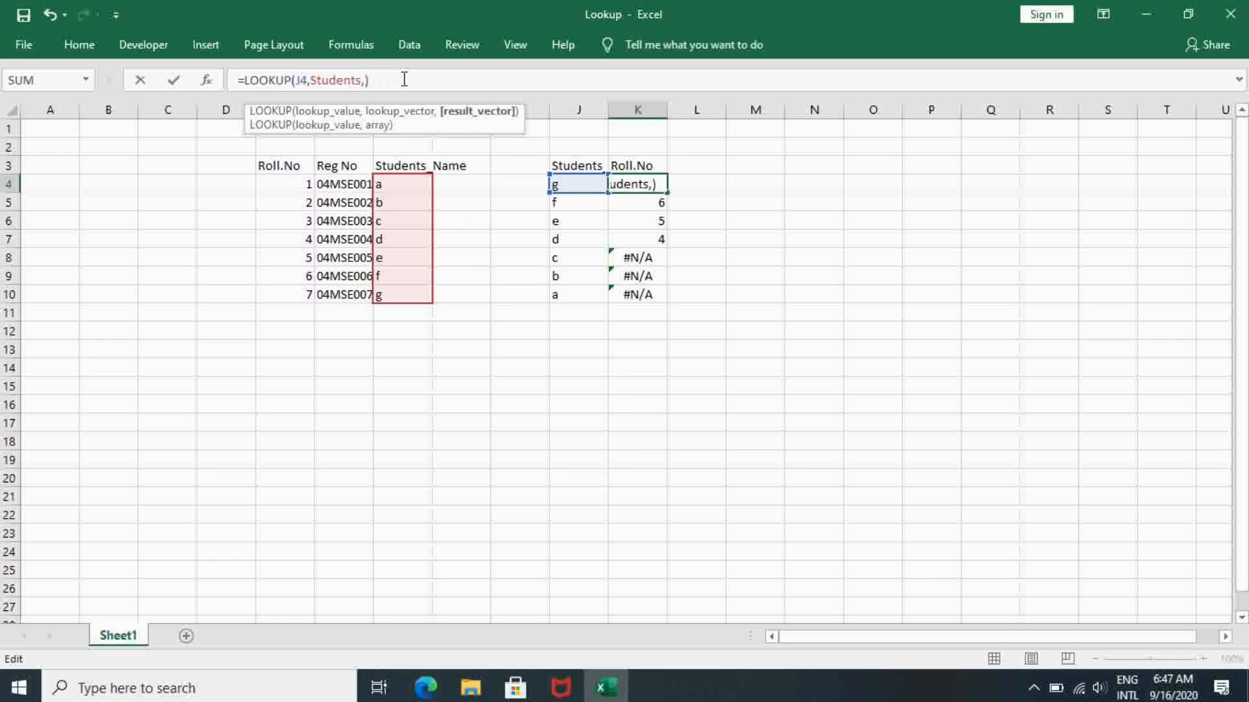
text(Roll)
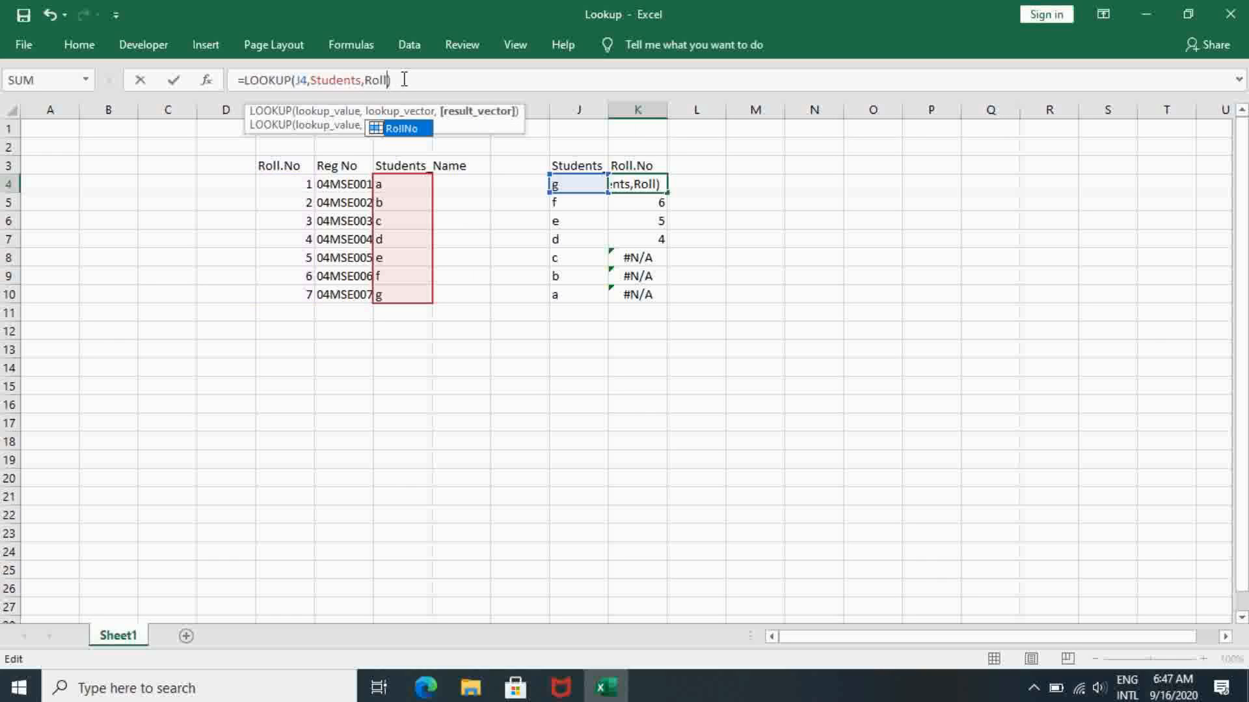
double_click(416, 129)
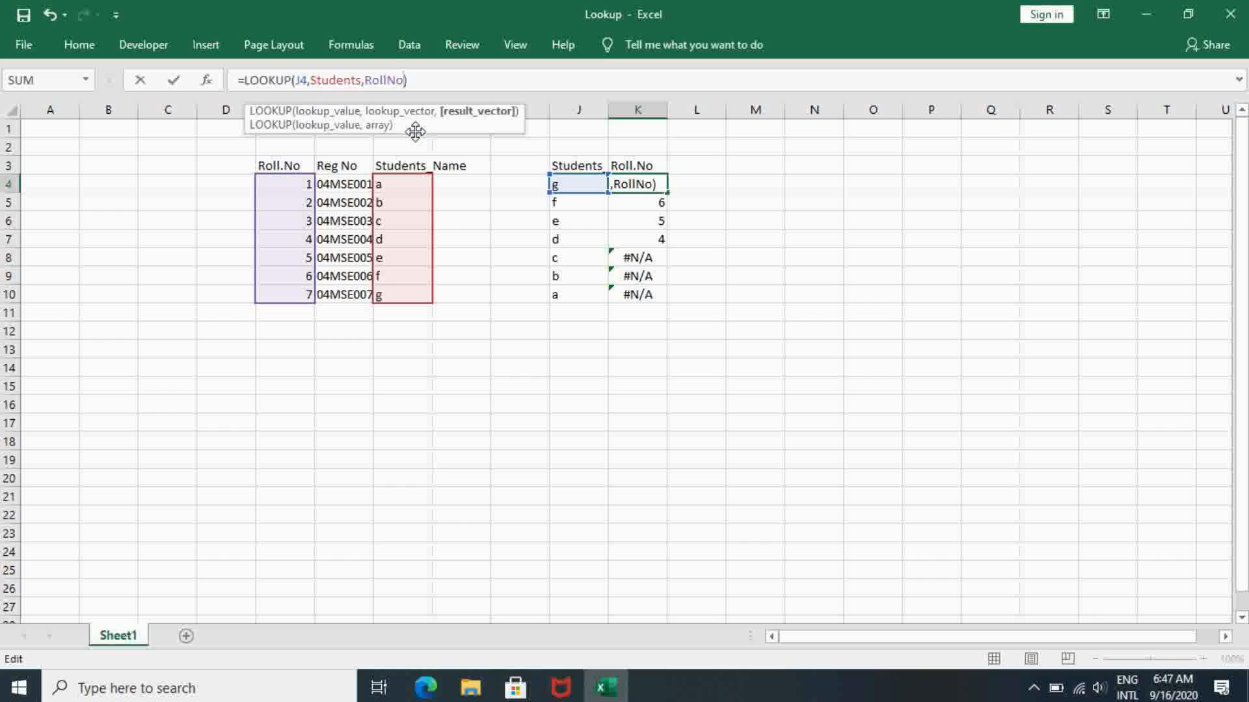
key(Return)
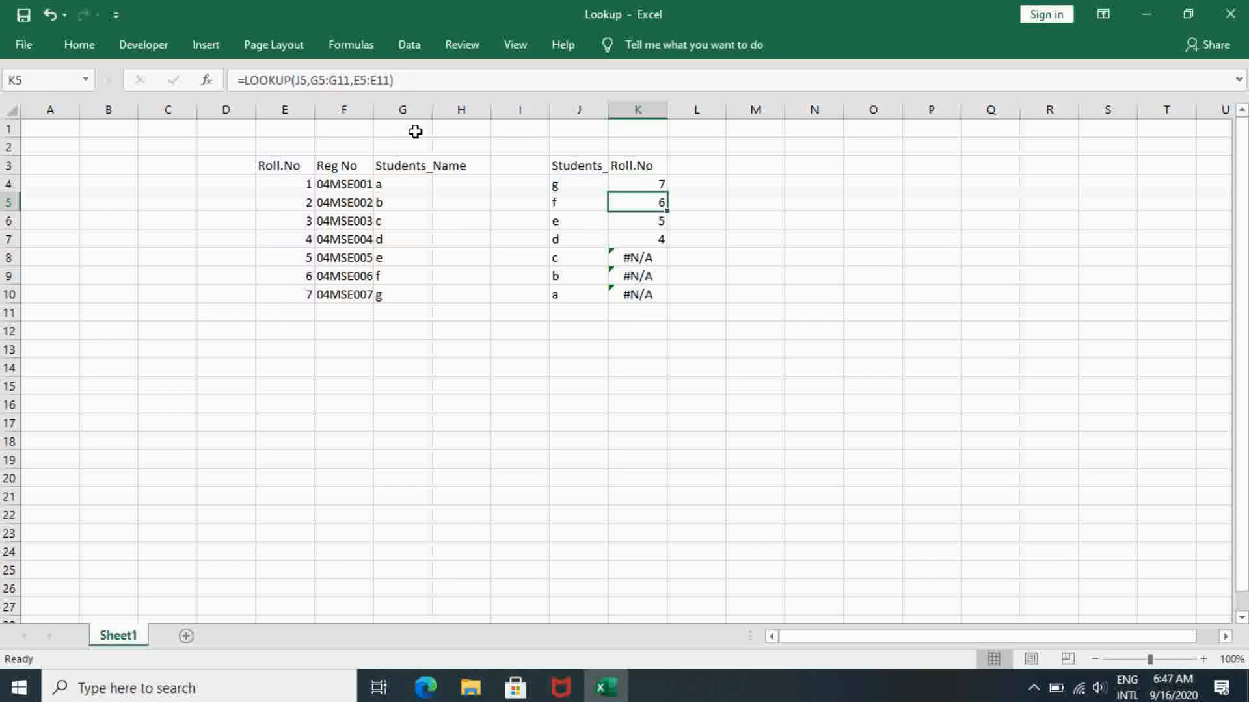
- Copy the named-range LOOKUP formula from K4 over the formulas in K5 to K10
key(Up)
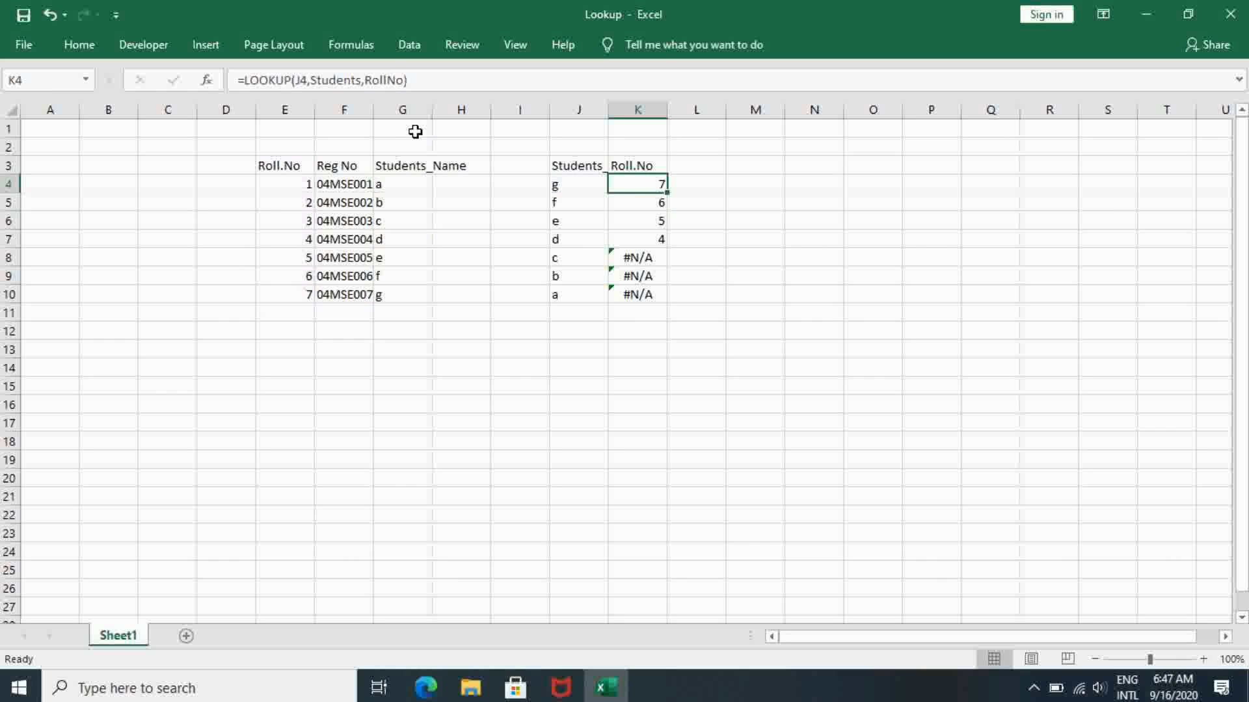
key(ctrl+c)
key(Down)
key(shift+Down)
key(shift+Down)
key(shift+Down)
key(shift+Down)
key(shift+Down)
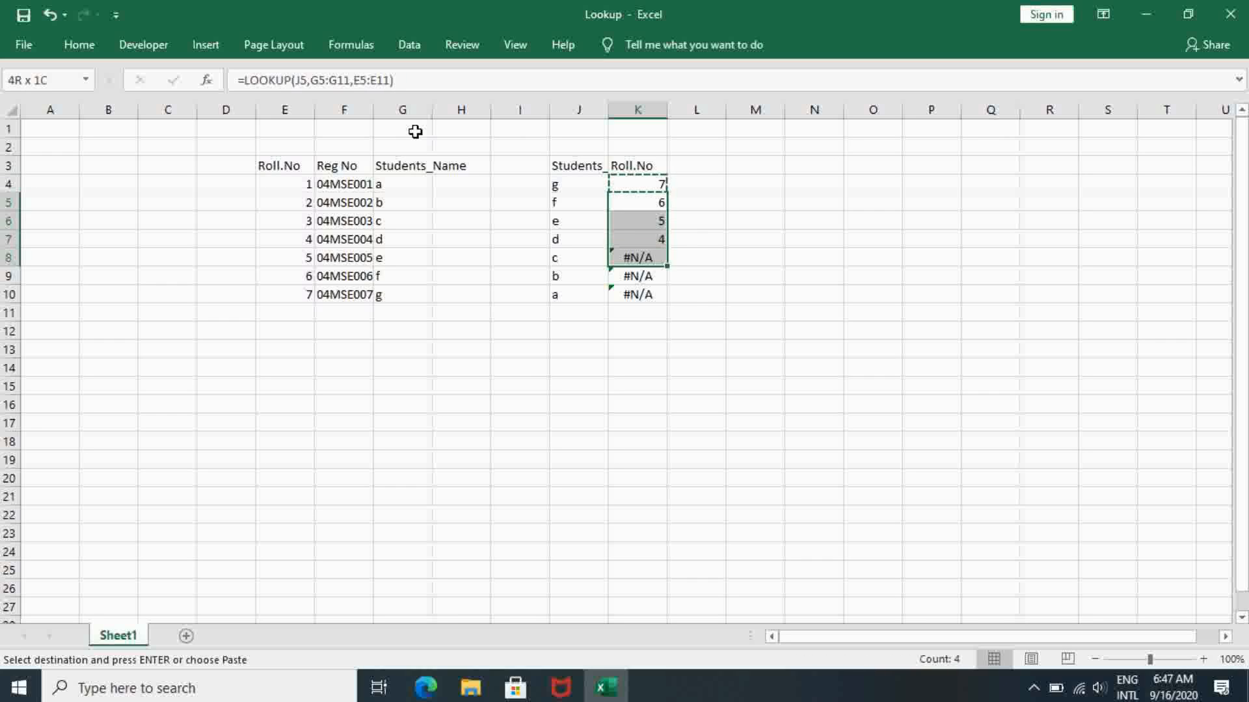
key(ctrl+v)
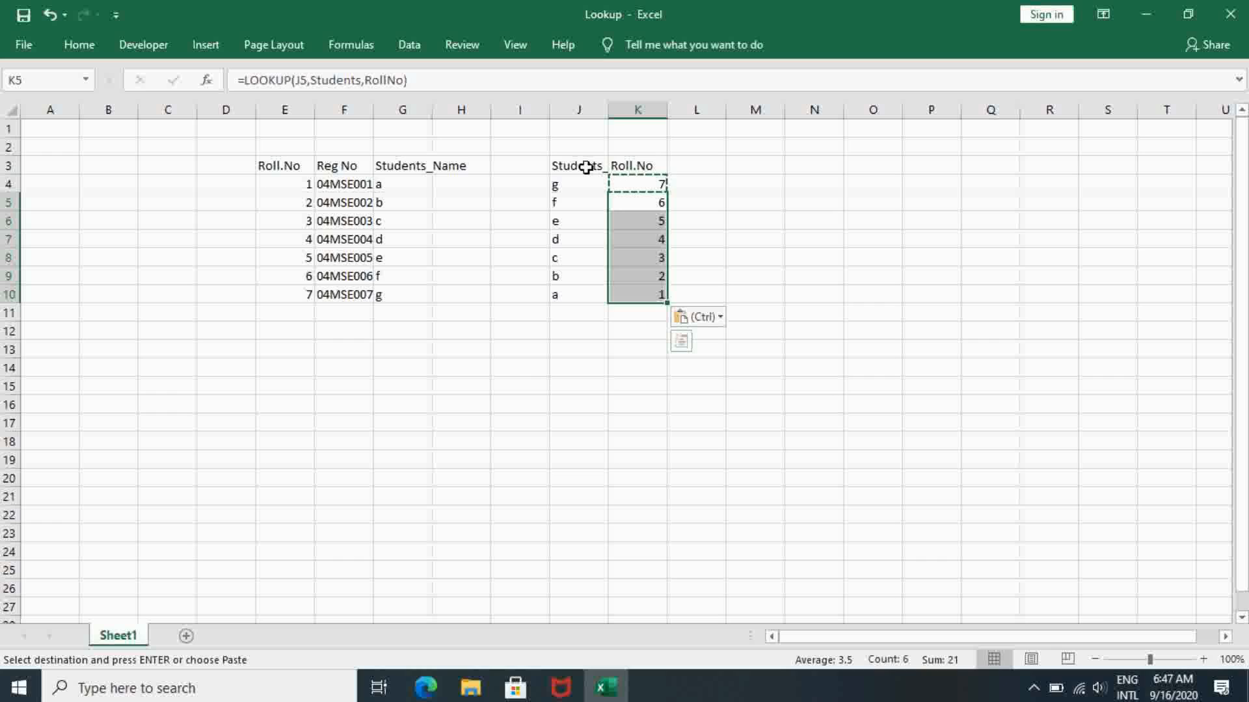
click(587, 198)
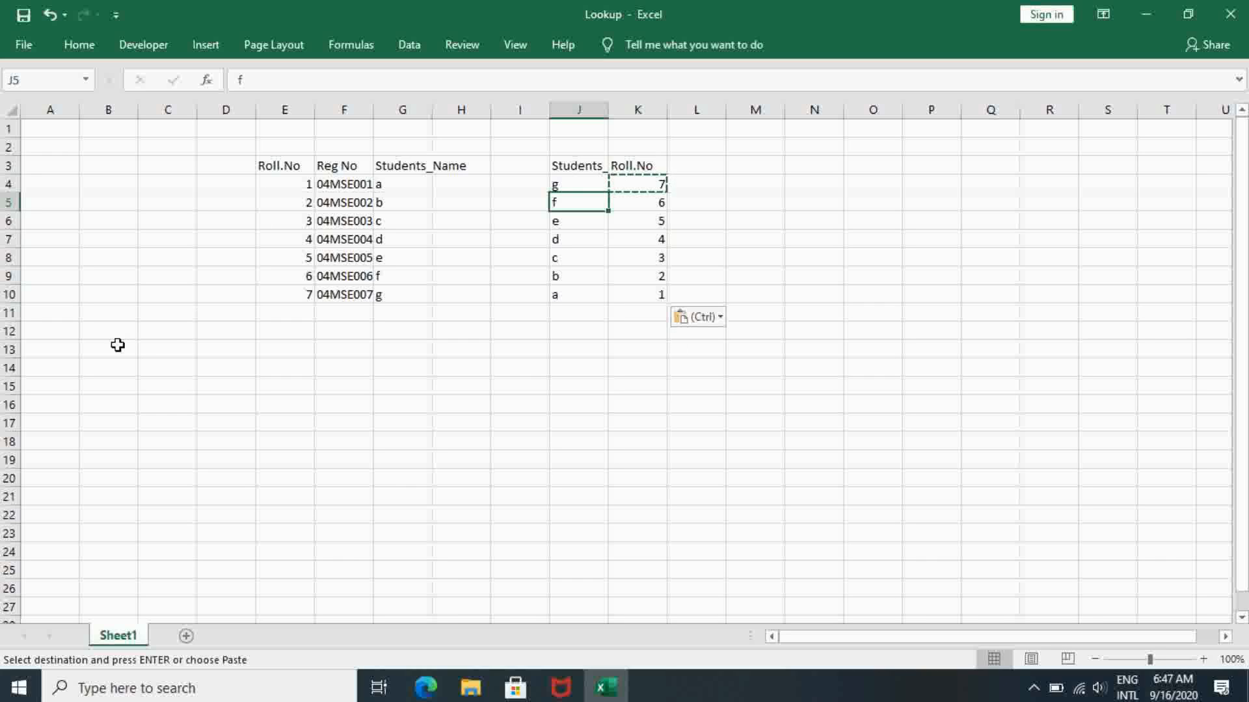
double_click(151, 350)
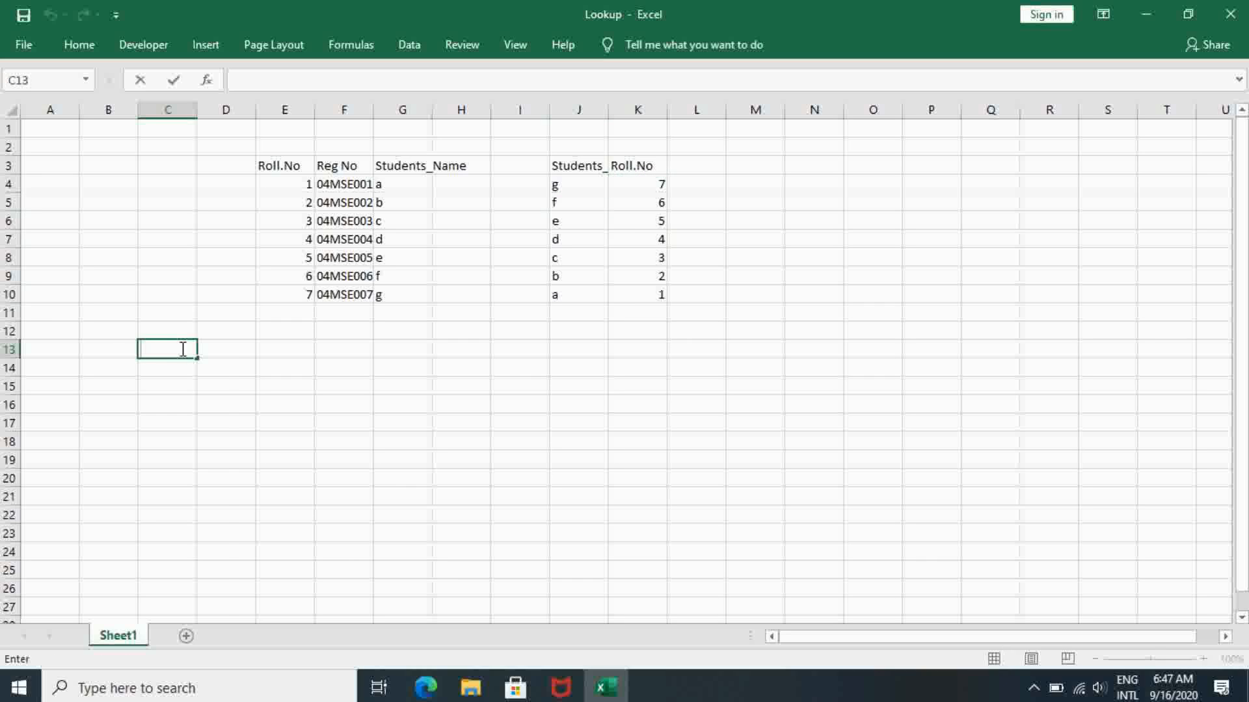
click(186, 328)
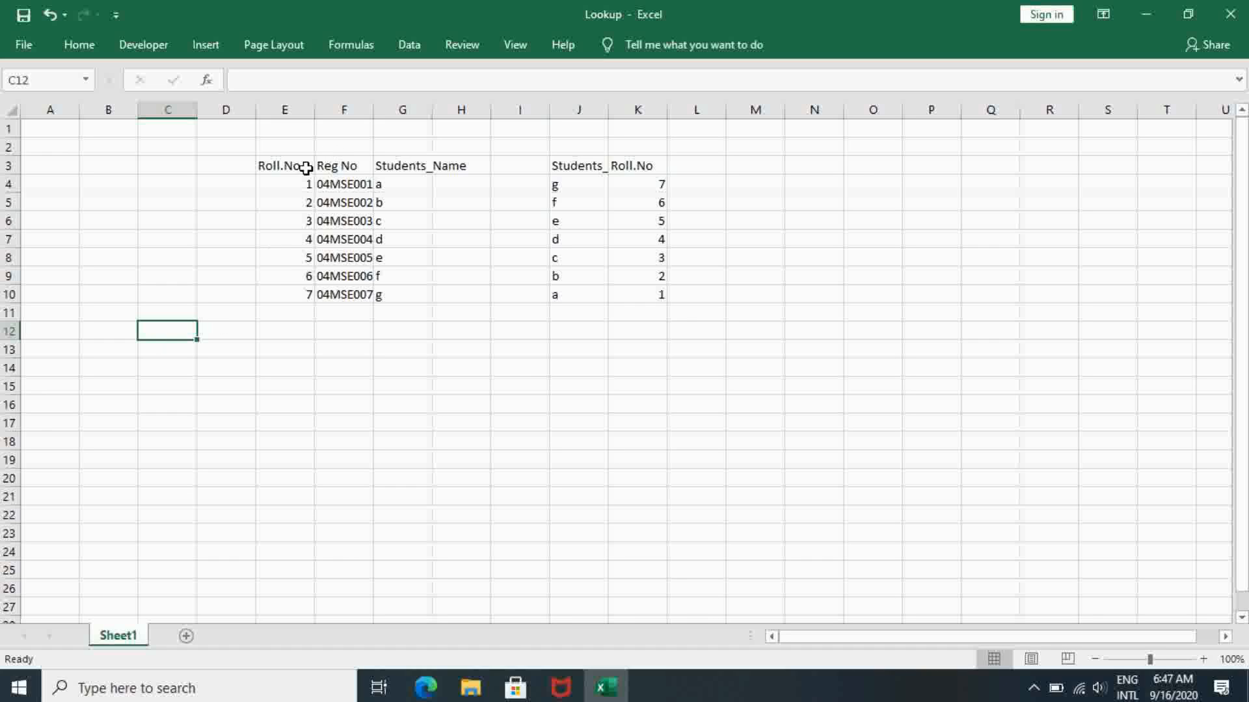
drag(284, 166, 409, 296)
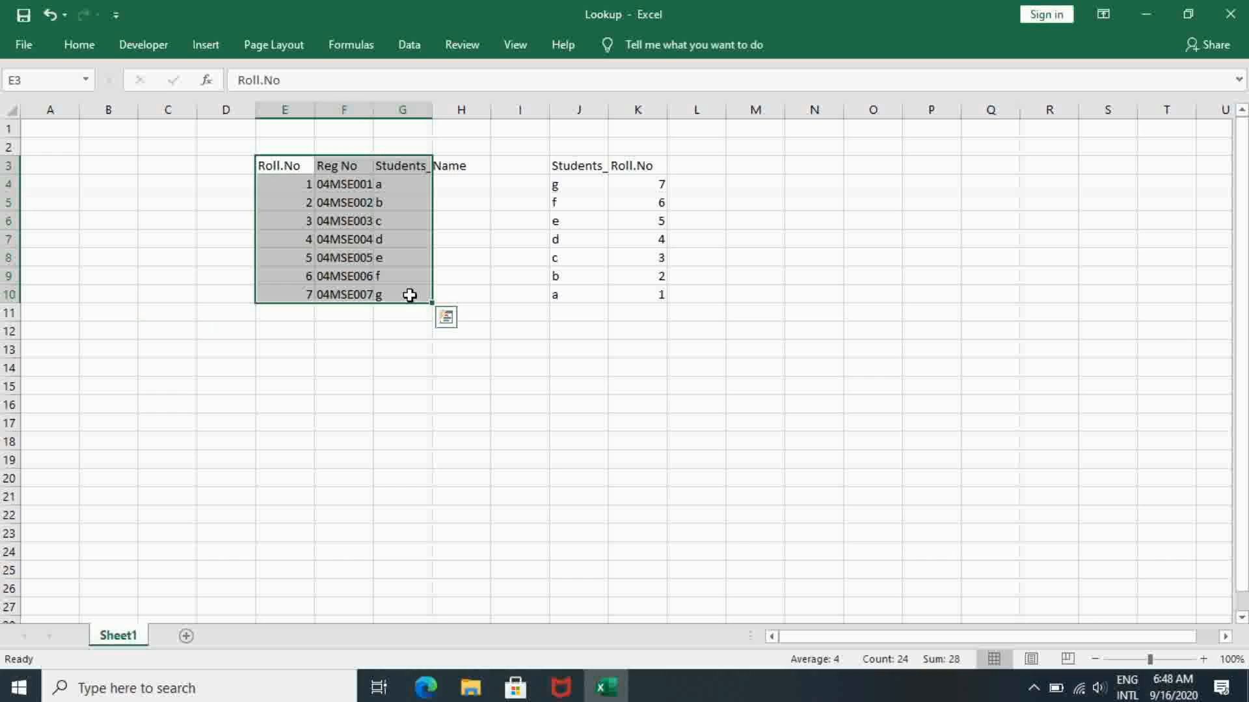
click(270, 166)
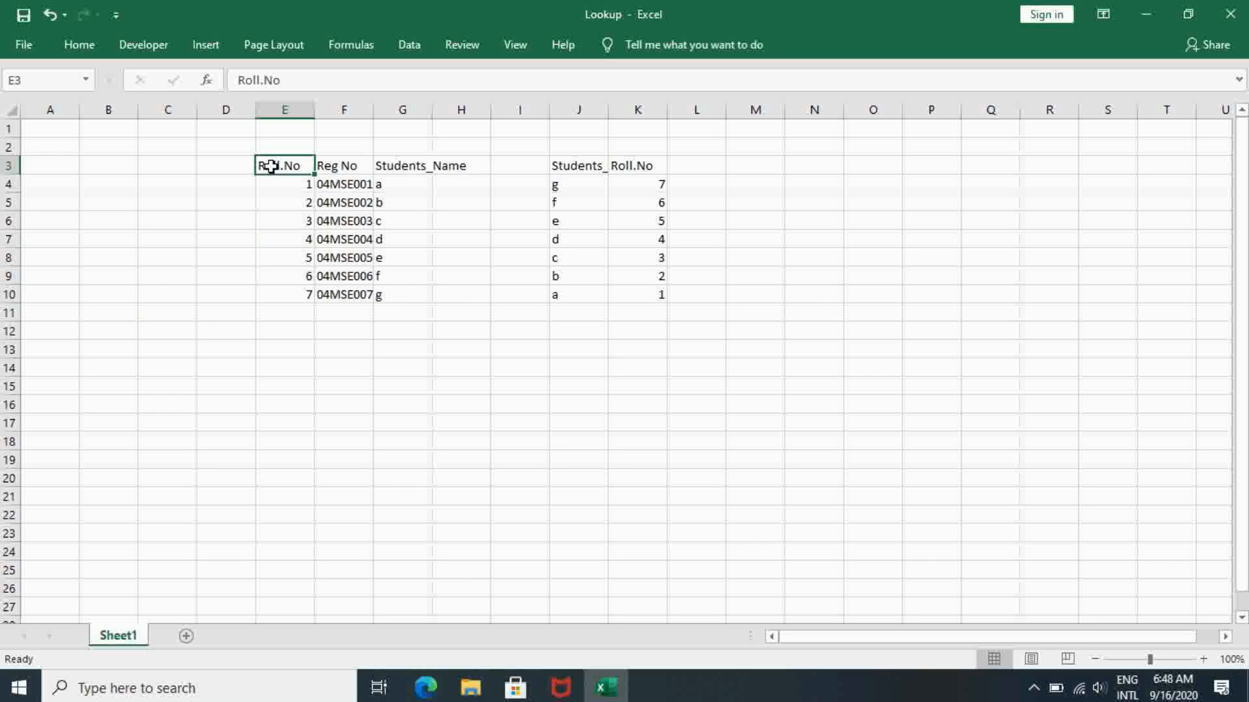
- Enter the headings Roll.No in C13 and Students_Name in D13 below the student table
click(155, 350)
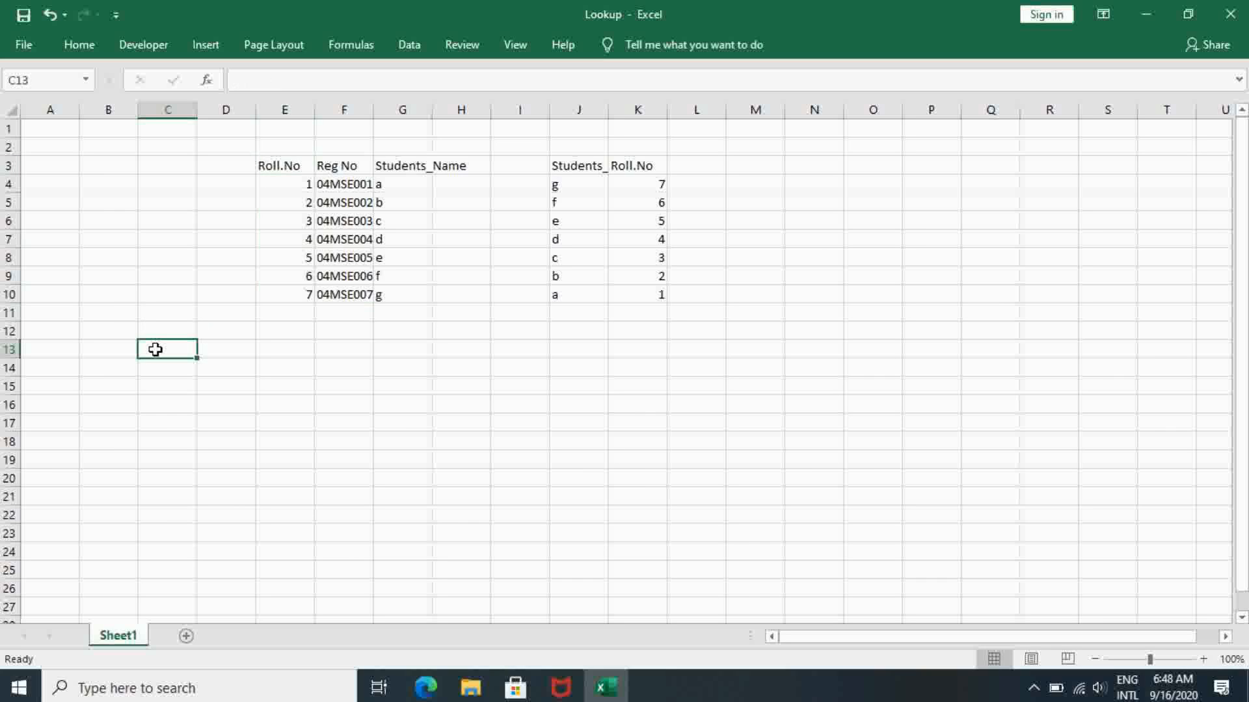
text(R)
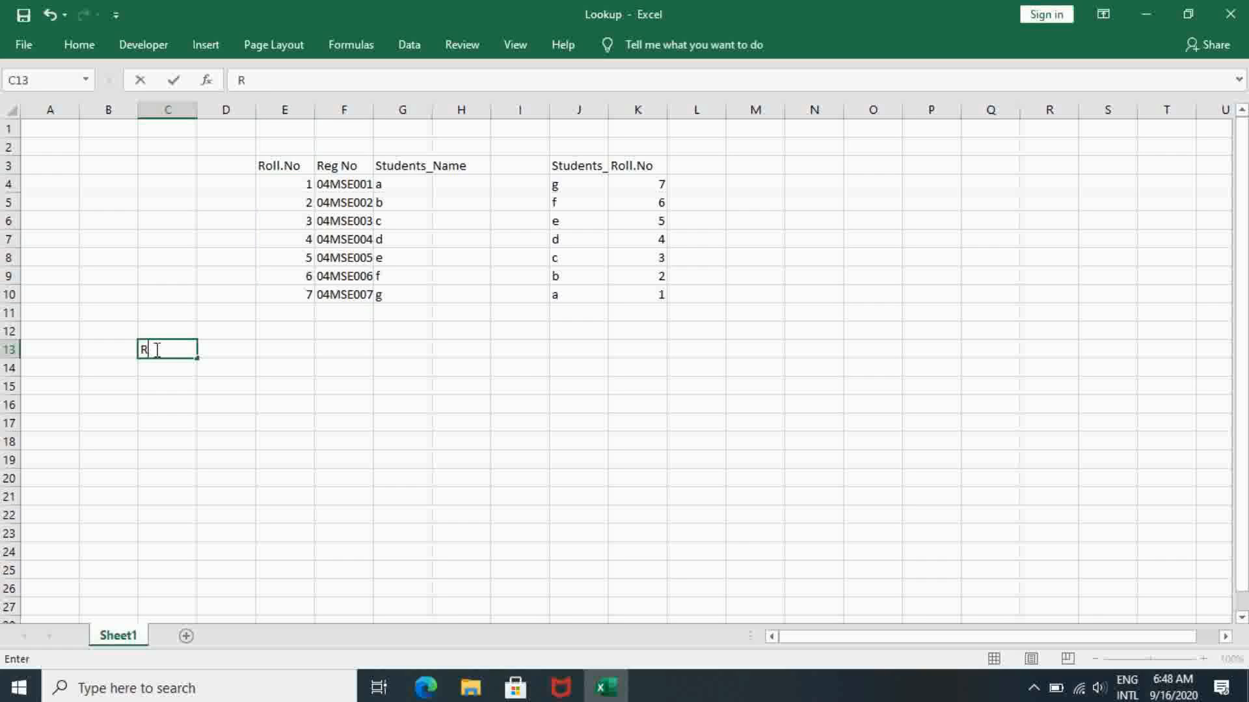
text(oll.No)
click(211, 346)
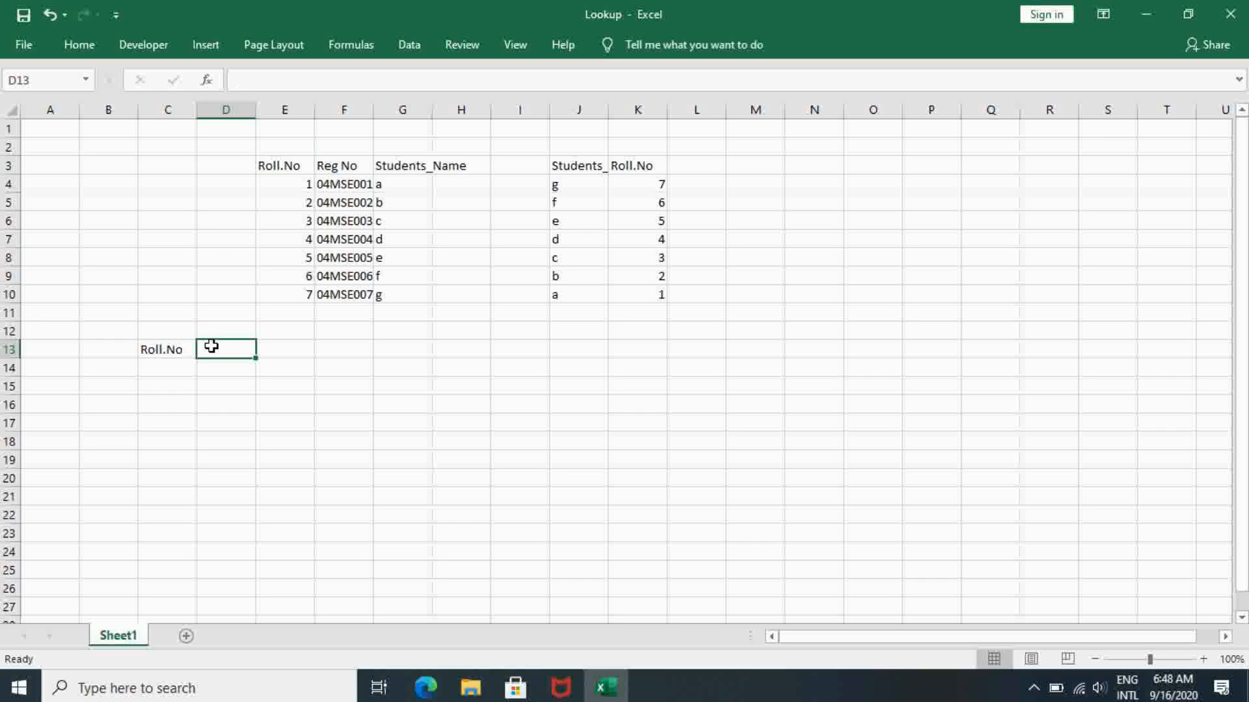
text(Stu)
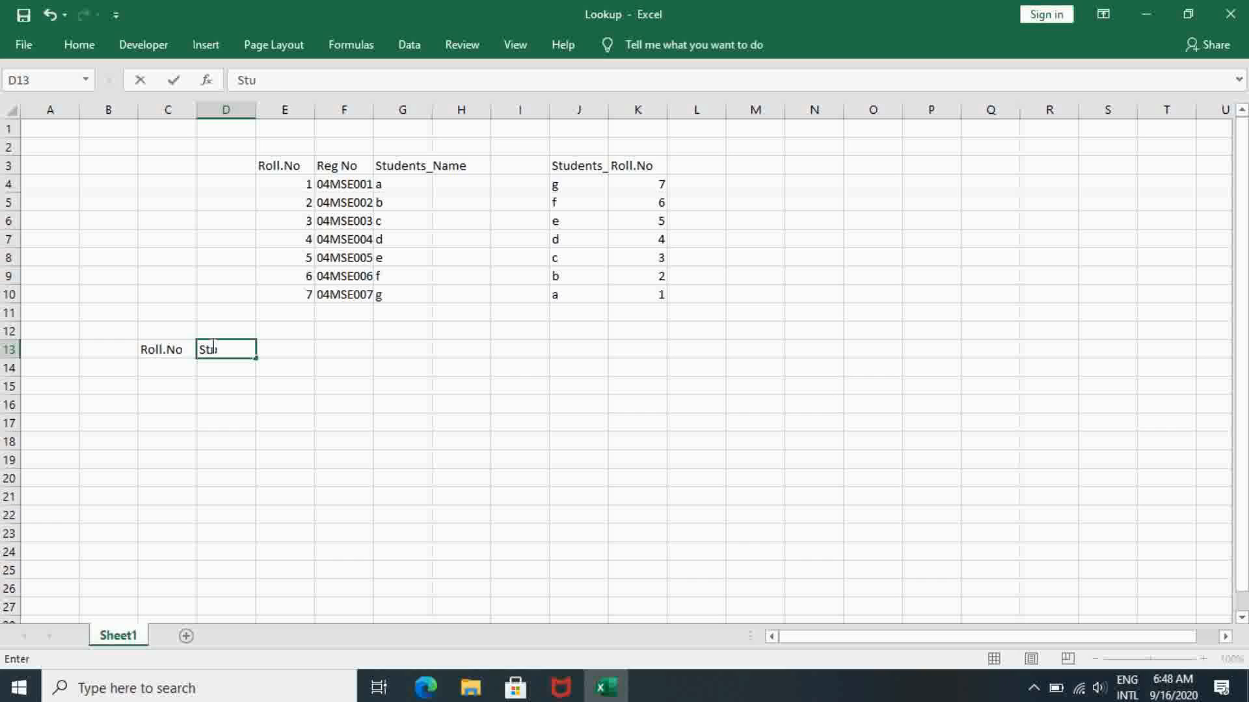
text(dents_Name)
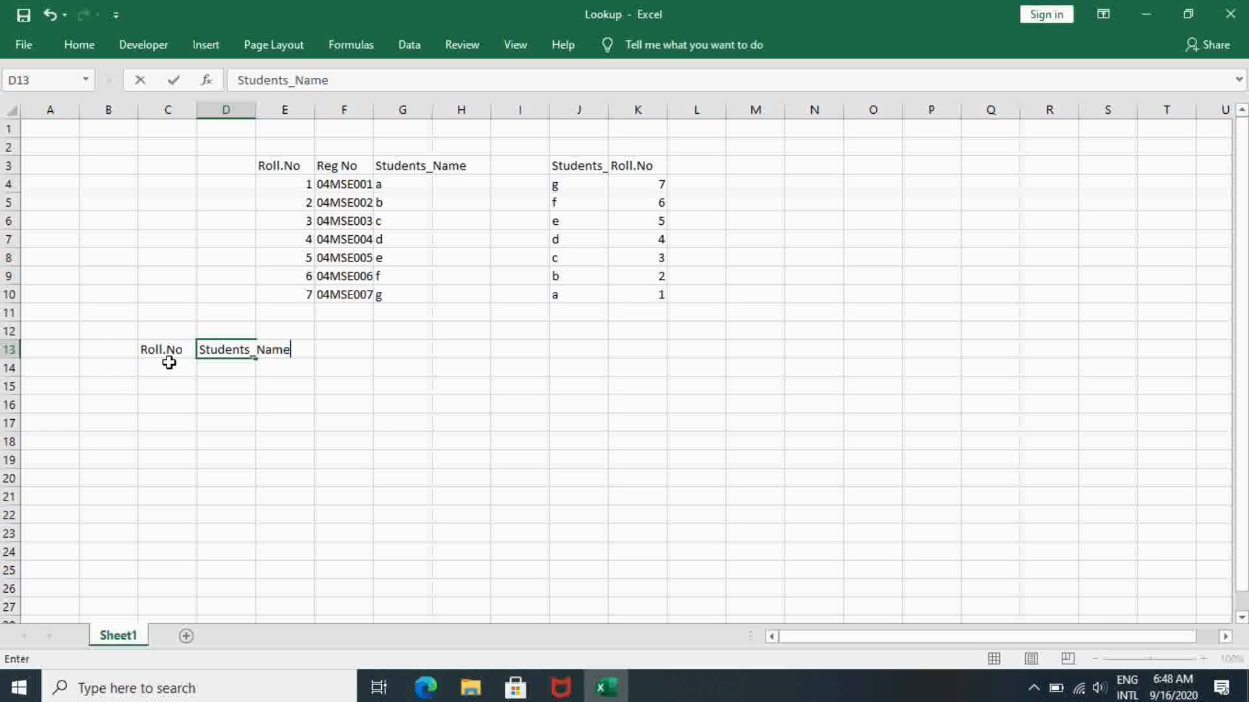
- Enter roll number 7 in C14 under the new Roll.No heading
click(163, 371)
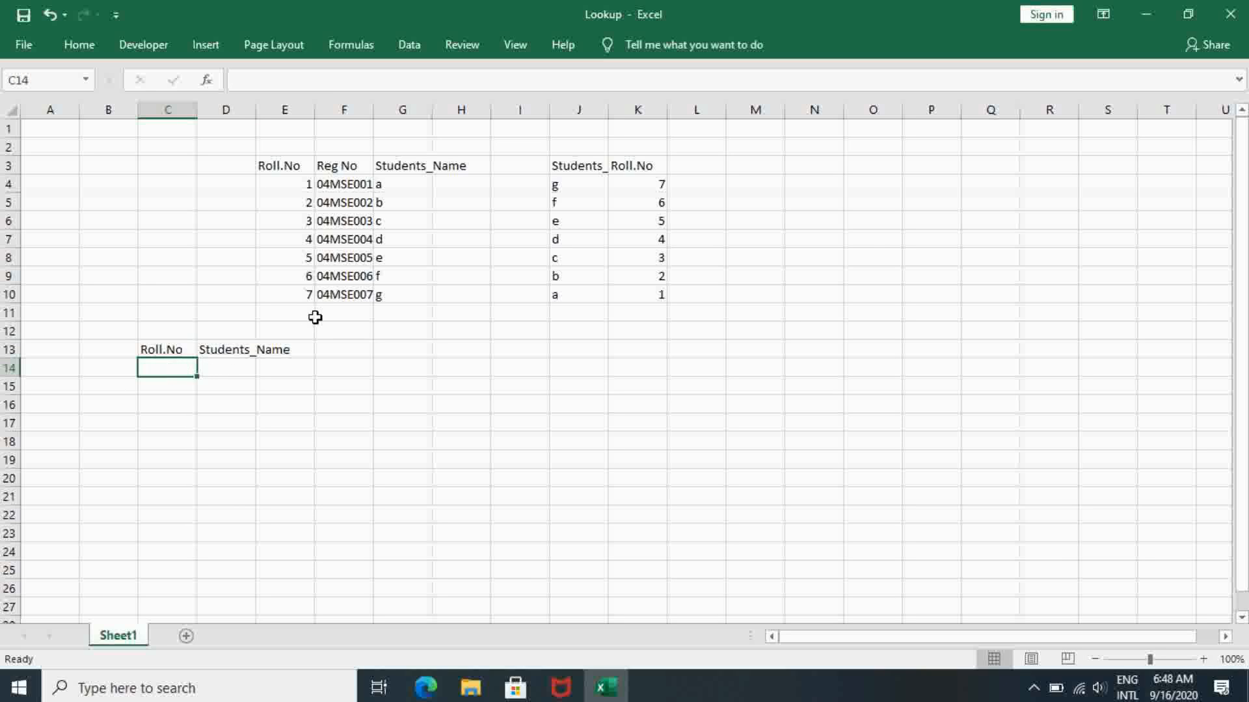
text(7)
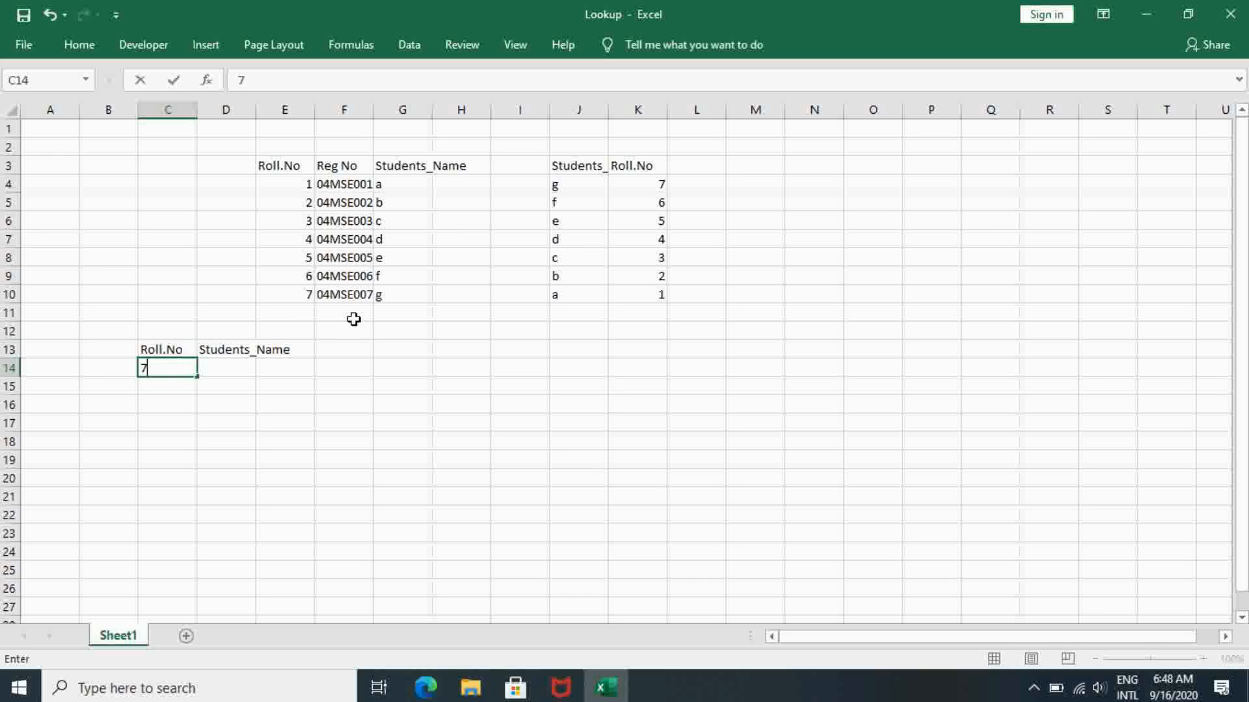
key(Return)
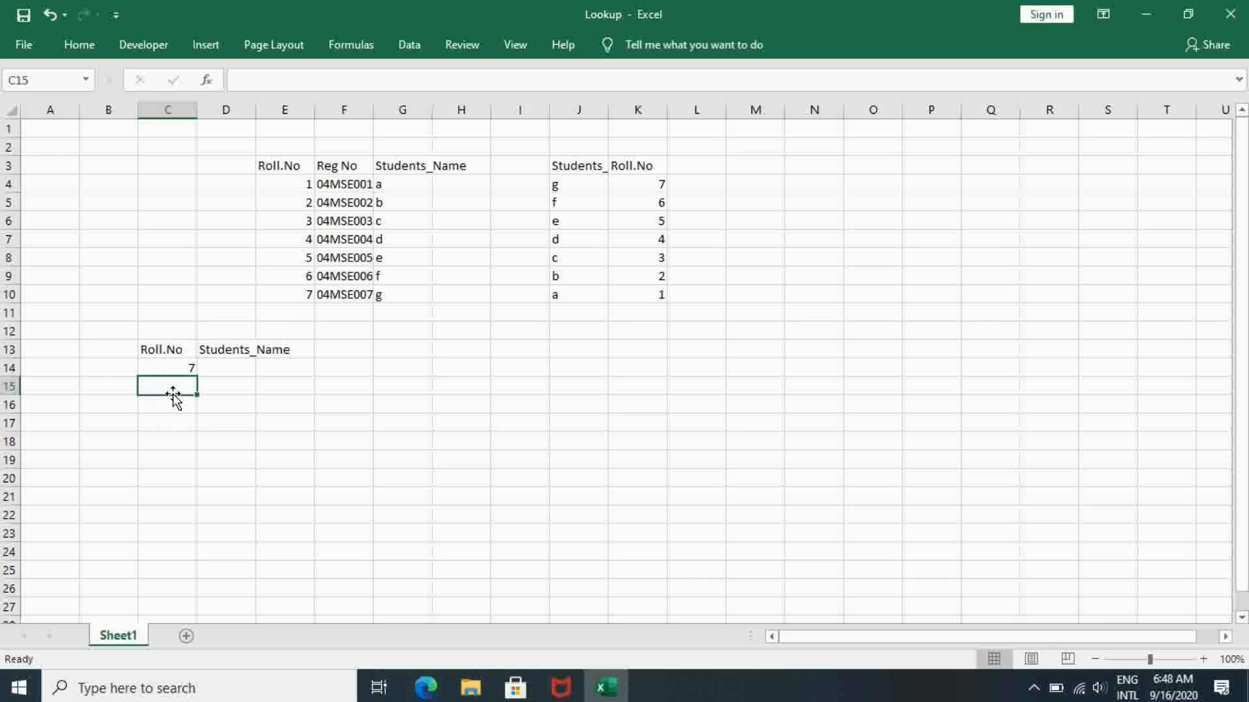
- Enter roll numbers 6, 5, 4, 3, 2 and 1 in C15 to C20 under the Roll.No heading
text(6)
key(Return)
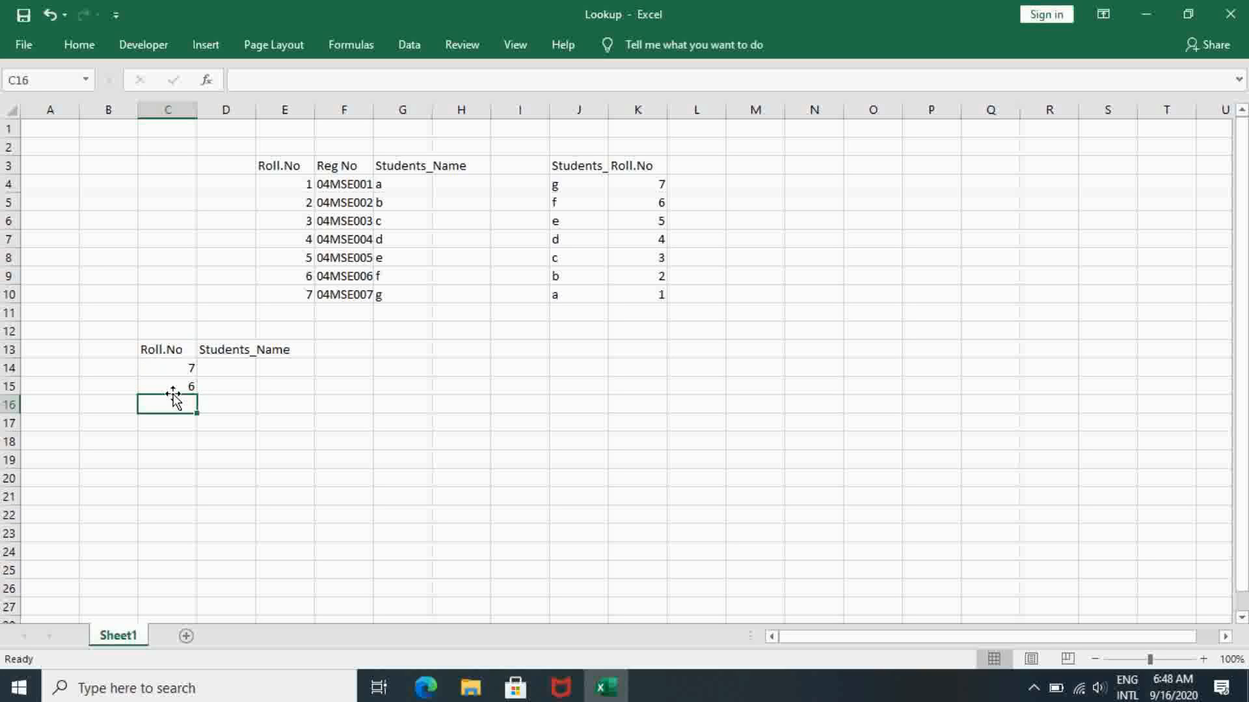
text(5)
key(Return)
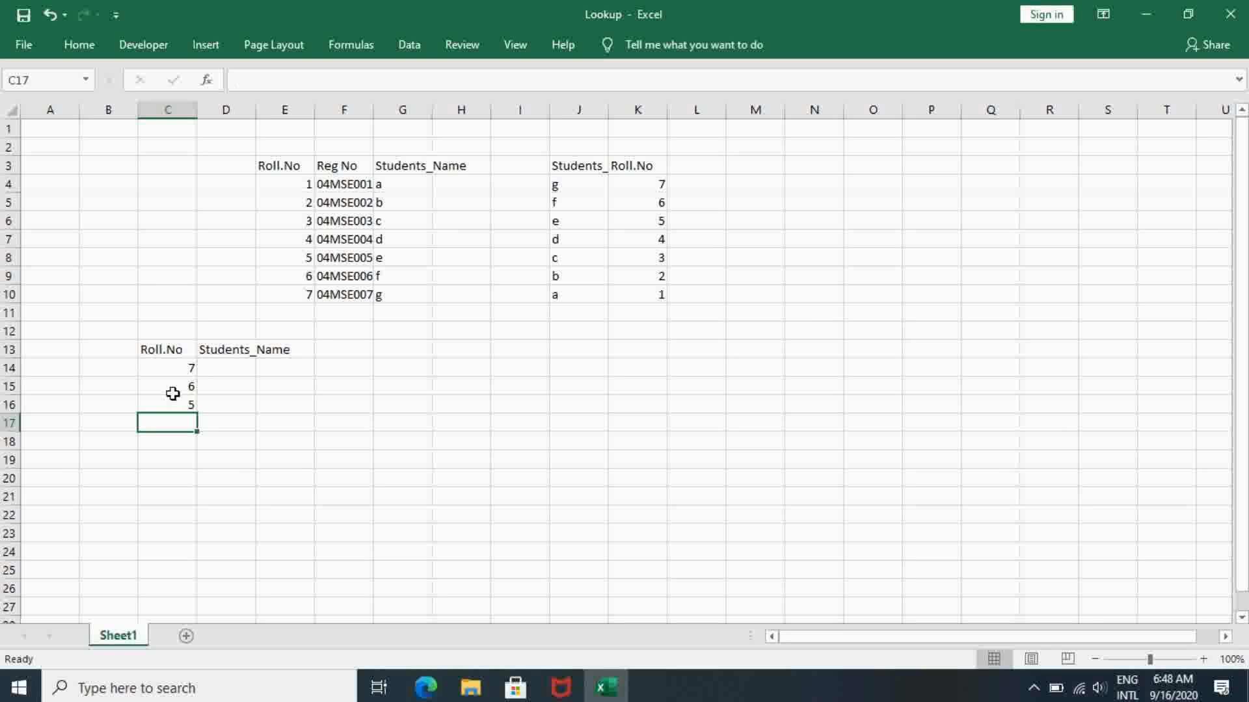
text(4)
key(Return)
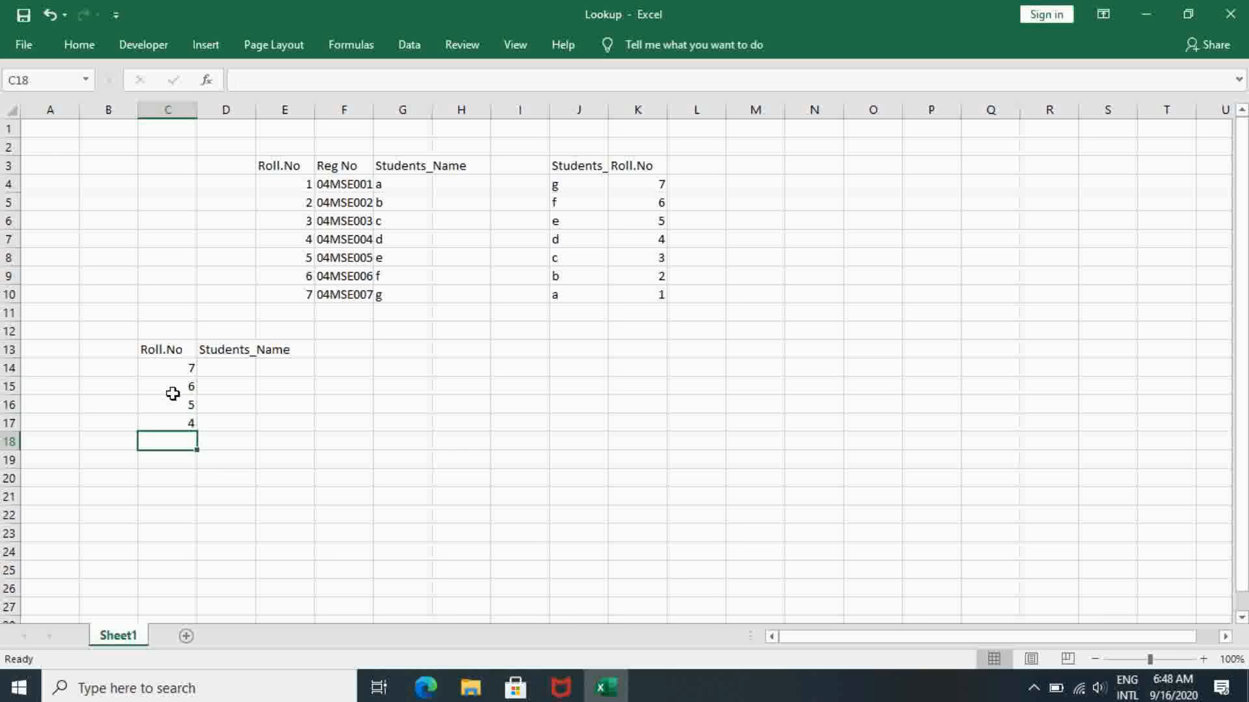
text(3)
key(Return)
text(2)
key(Return)
text(1)
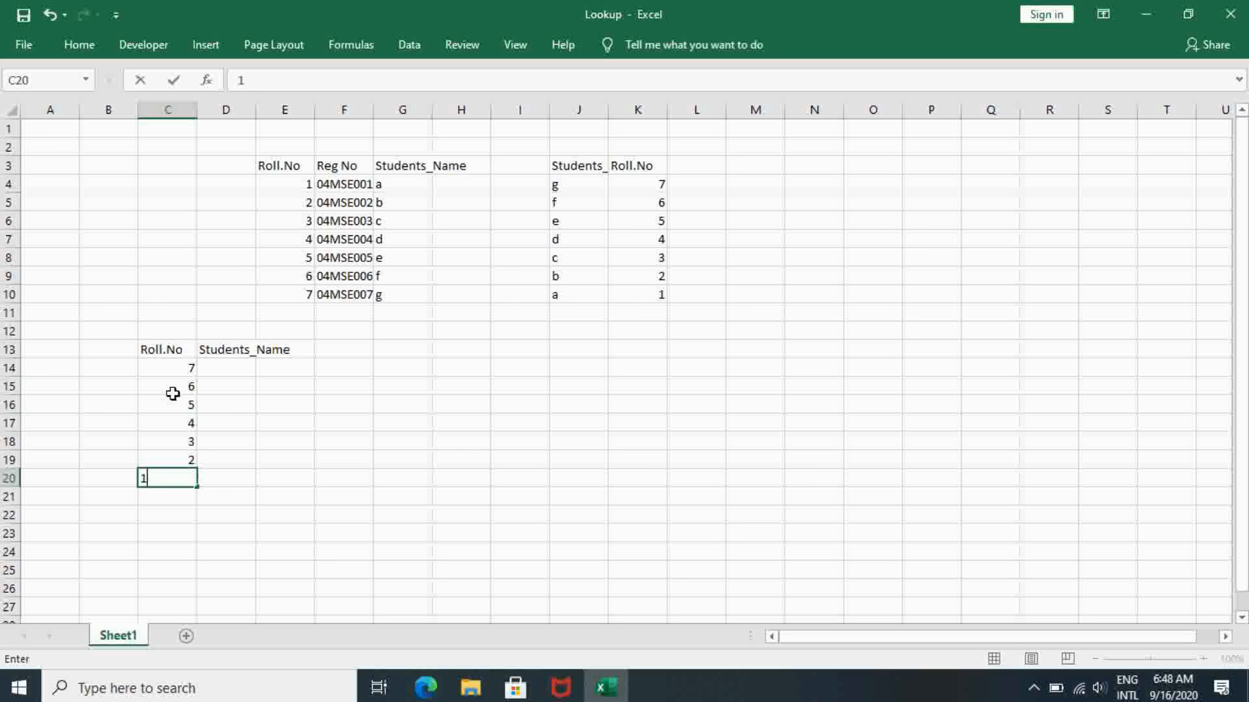
key(Up)
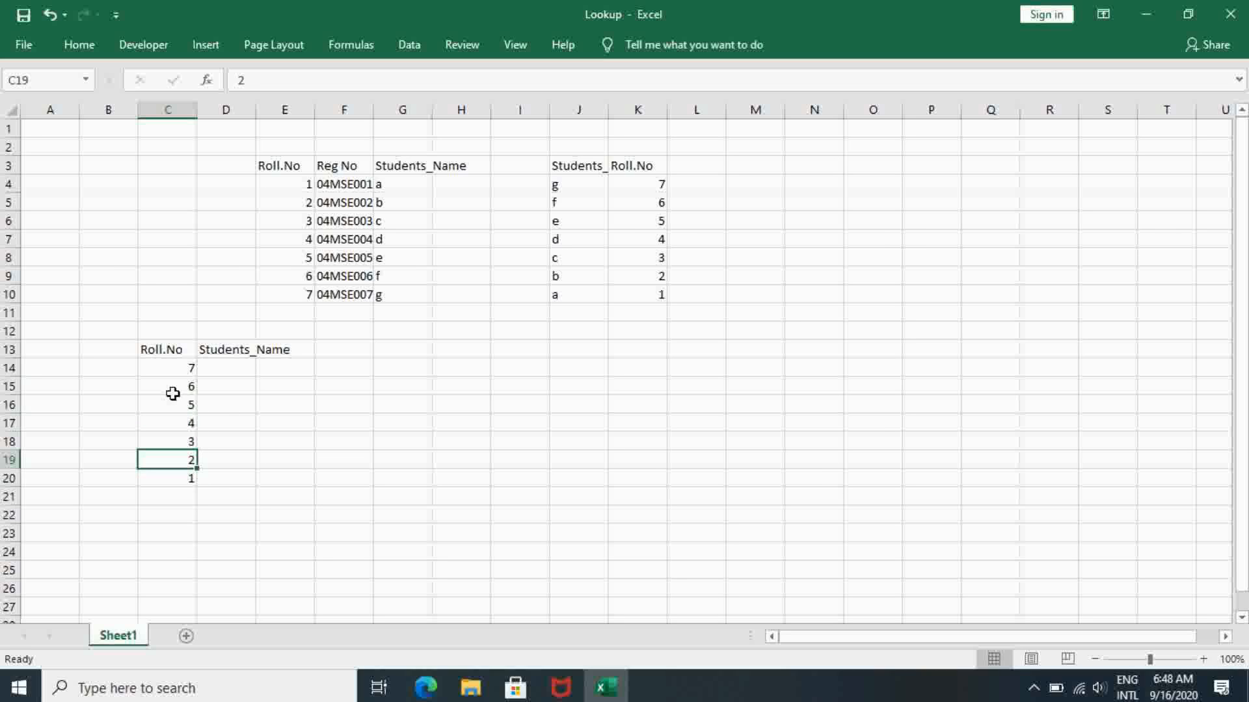
click(199, 372)
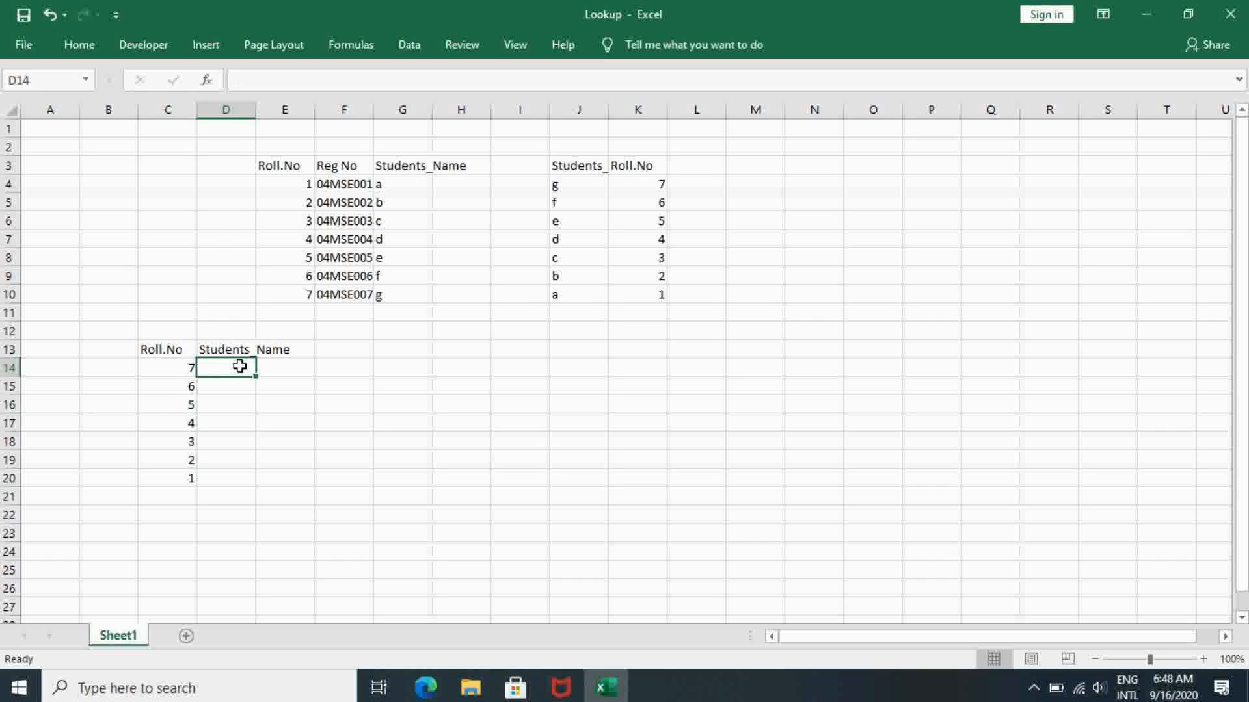
click(171, 370)
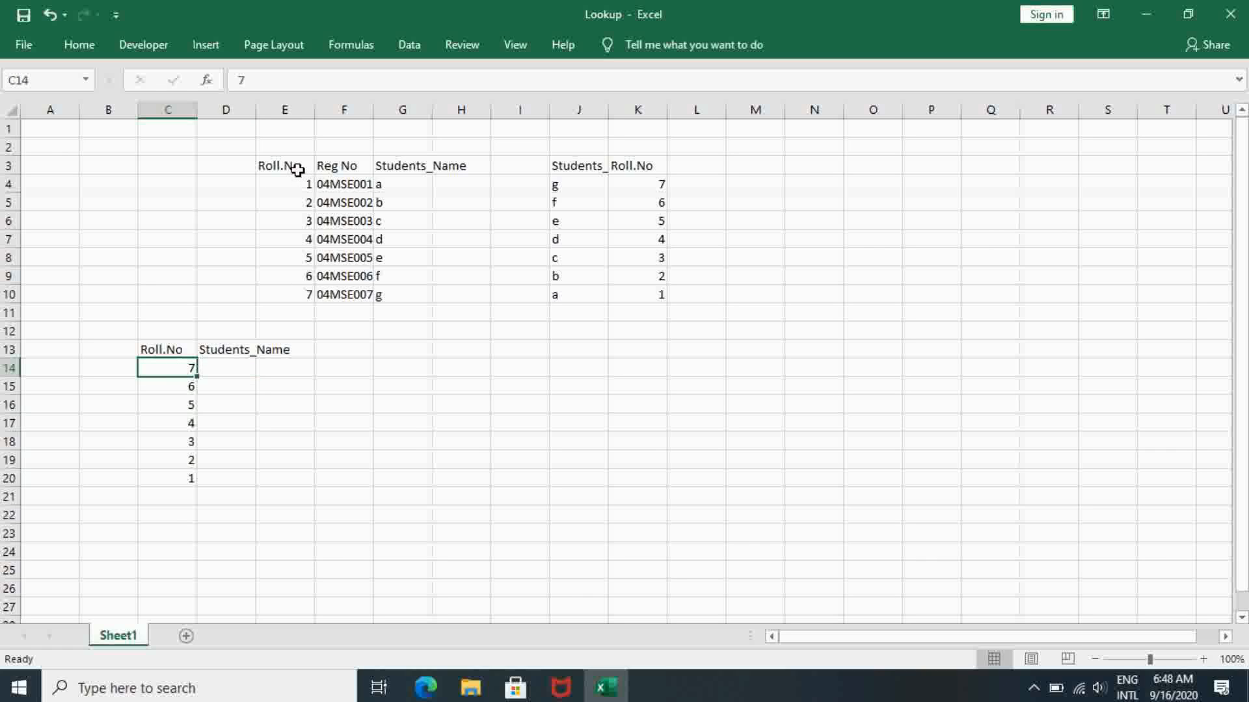
drag(297, 170, 306, 294)
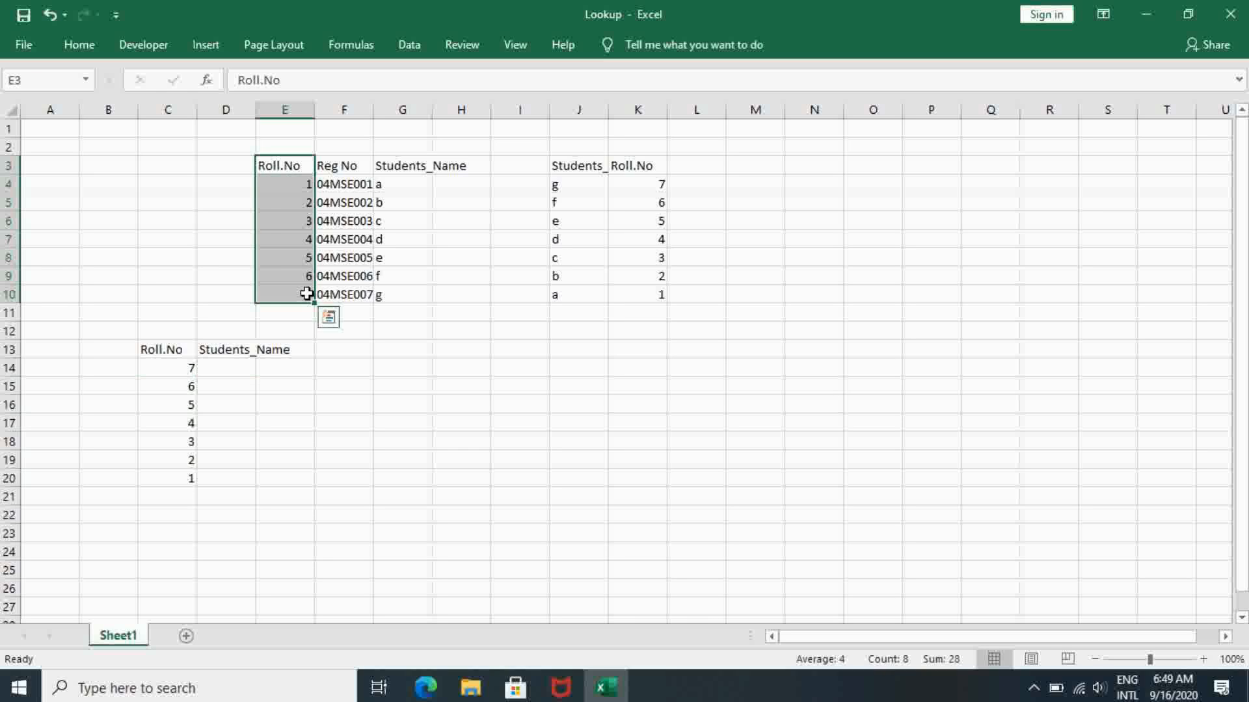
click(226, 368)
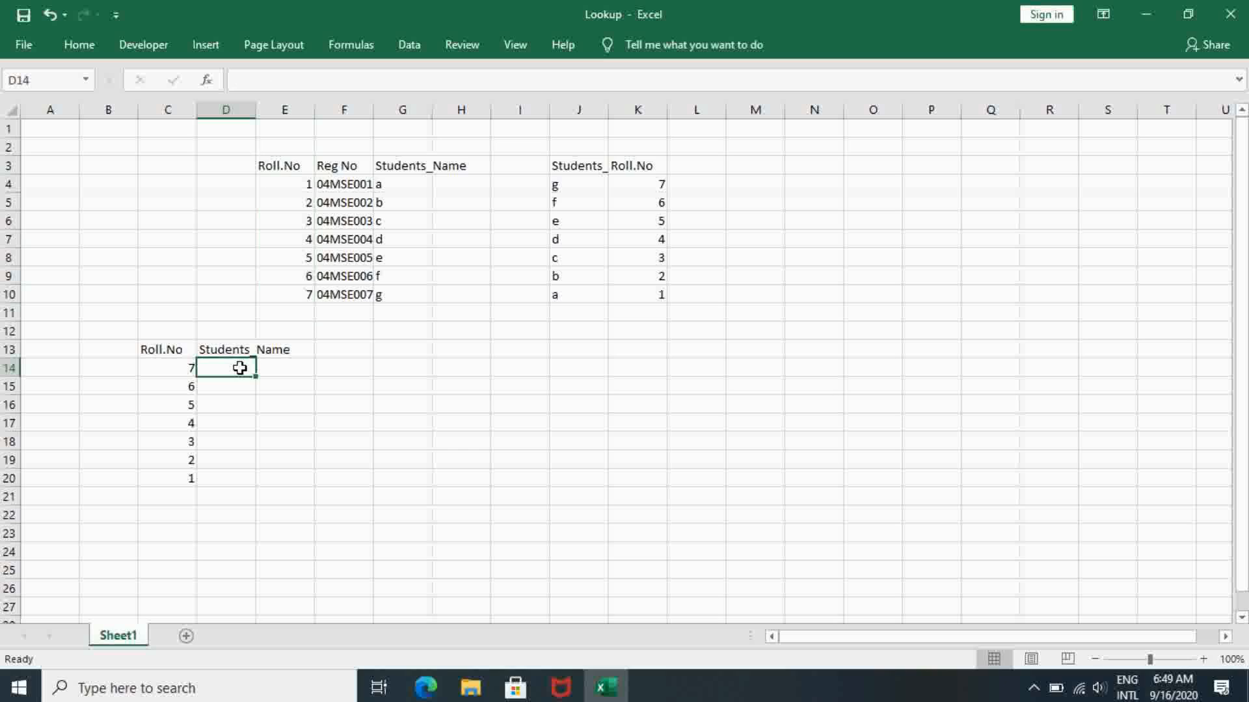
text(=)
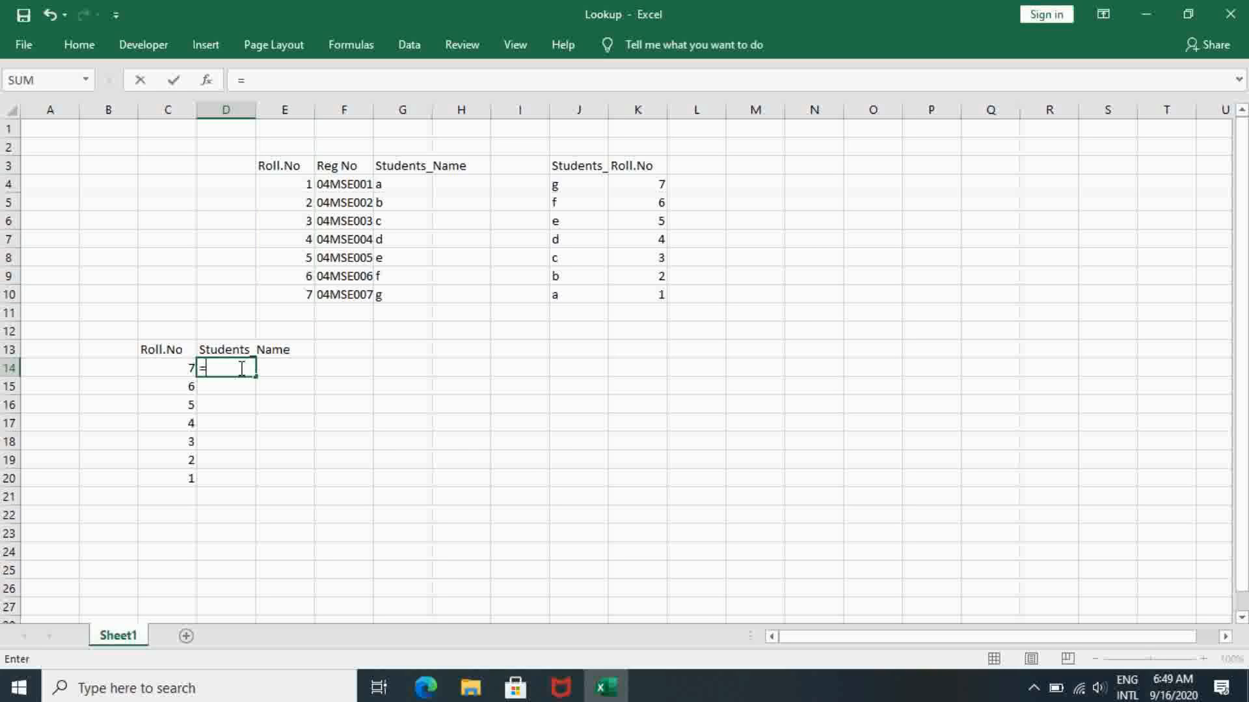
text(Vlookup)
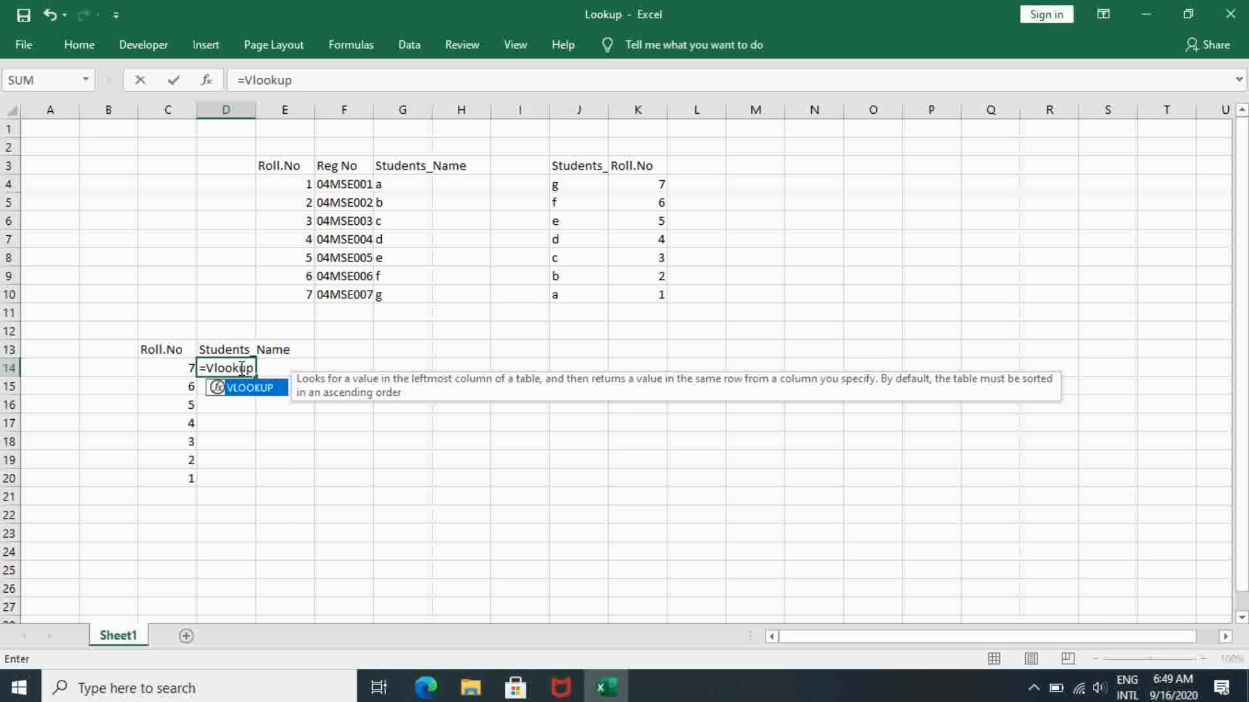
text(()
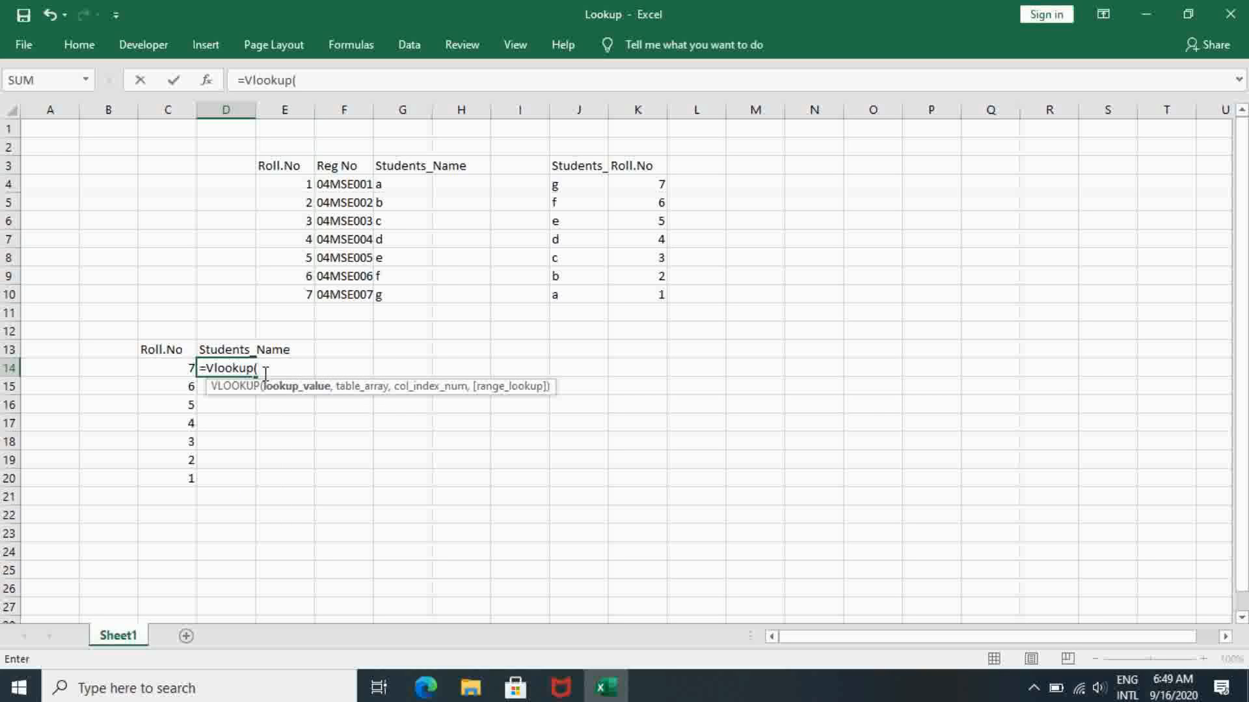
click(174, 378)
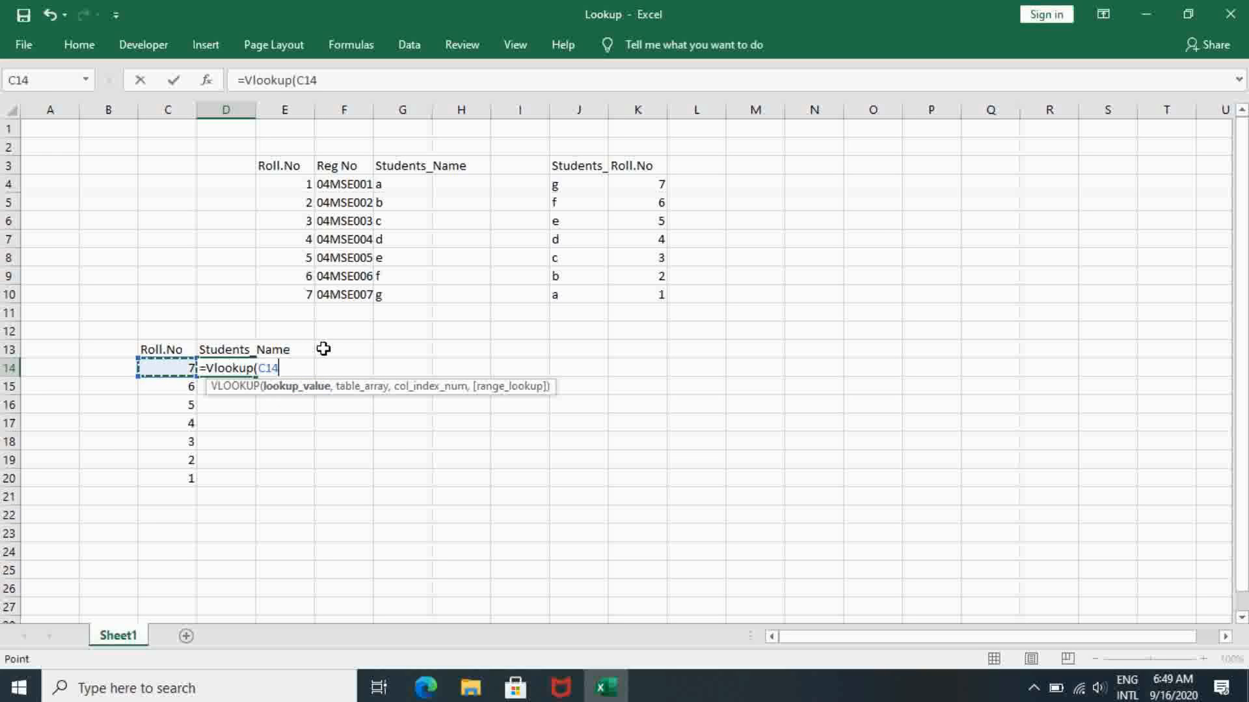
text(,)
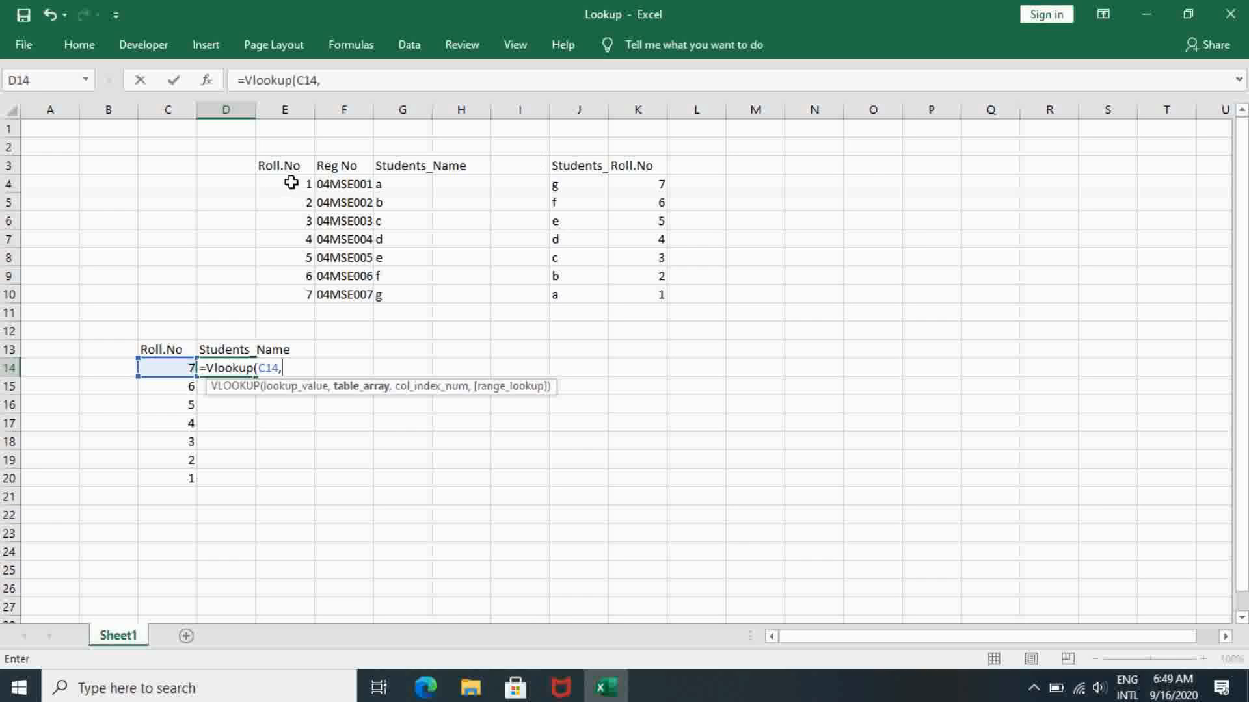
key(BackSpace)
key(BackSpace)
key(BackSpace)
key(BackSpace)
key(BackSpace)
key(BackSpace)
key(BackSpace)
key(BackSpace)
key(BackSpace)
key(BackSpace)
key(BackSpace)
key(BackSpace)
key(BackSpace)
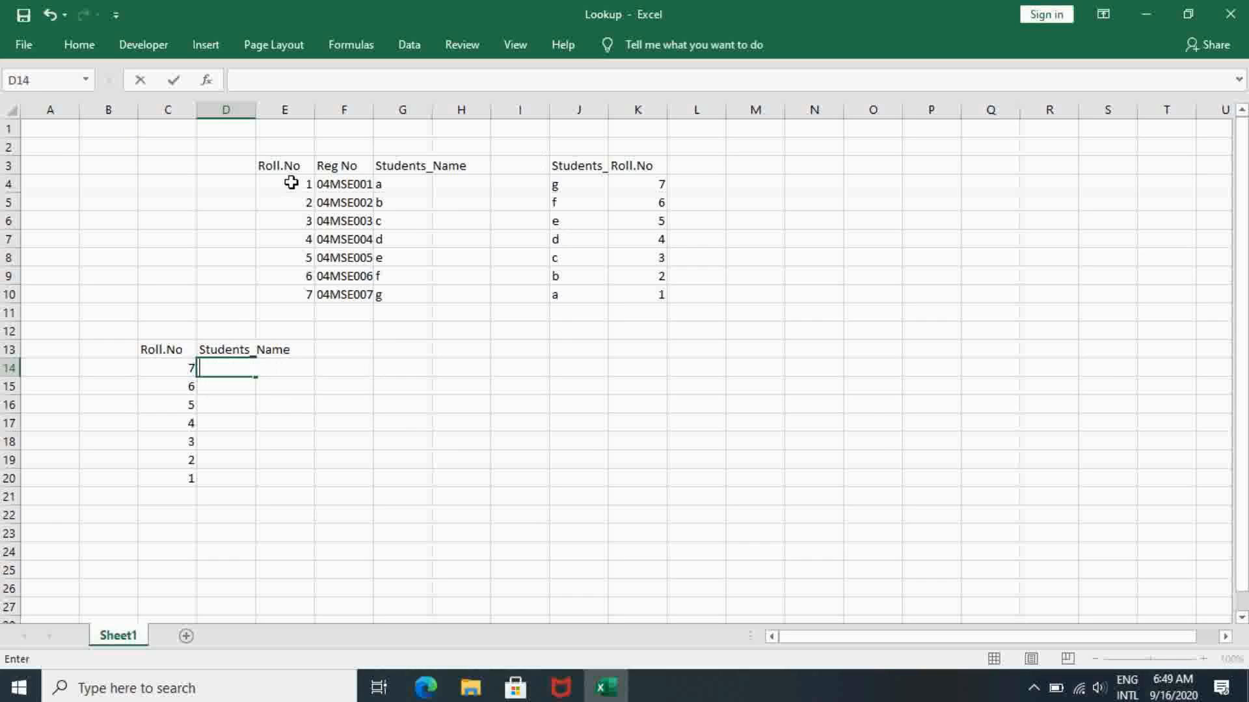
- Name the student data range E4 to G10, without its headings, as data1
click(305, 186)
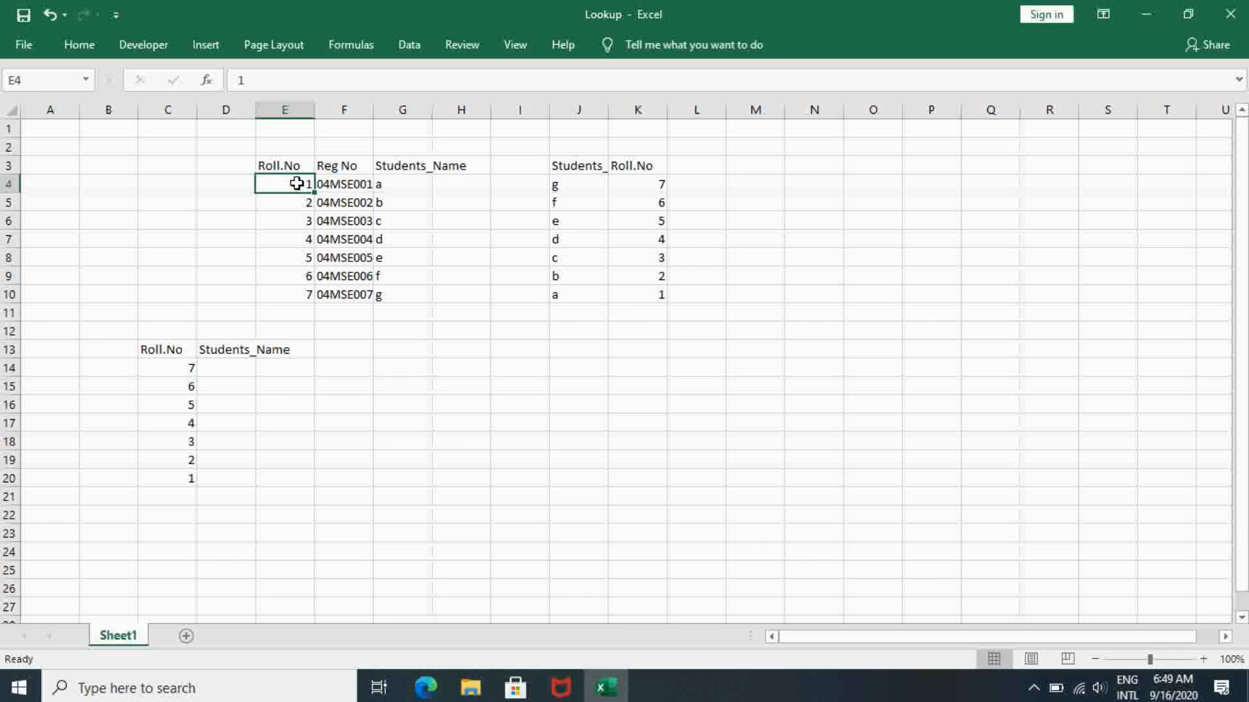
drag(297, 184, 407, 296)
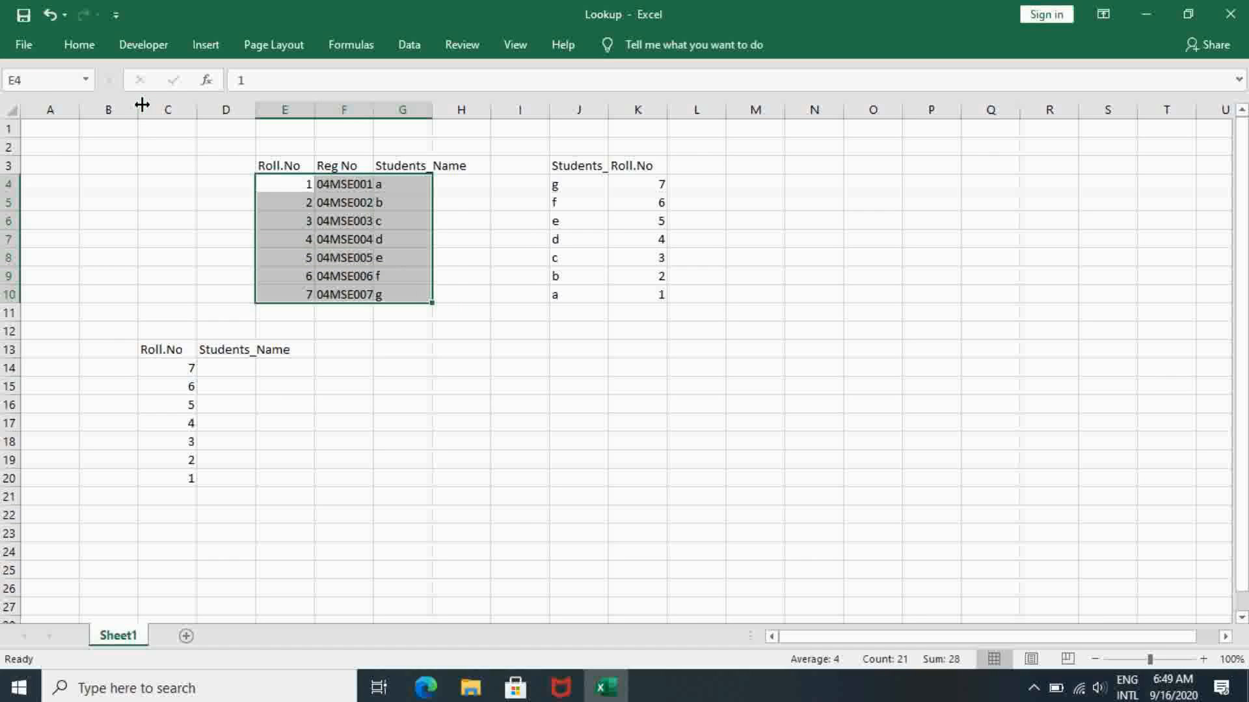
click(34, 81)
text(data)
key(Return)
click(281, 181)
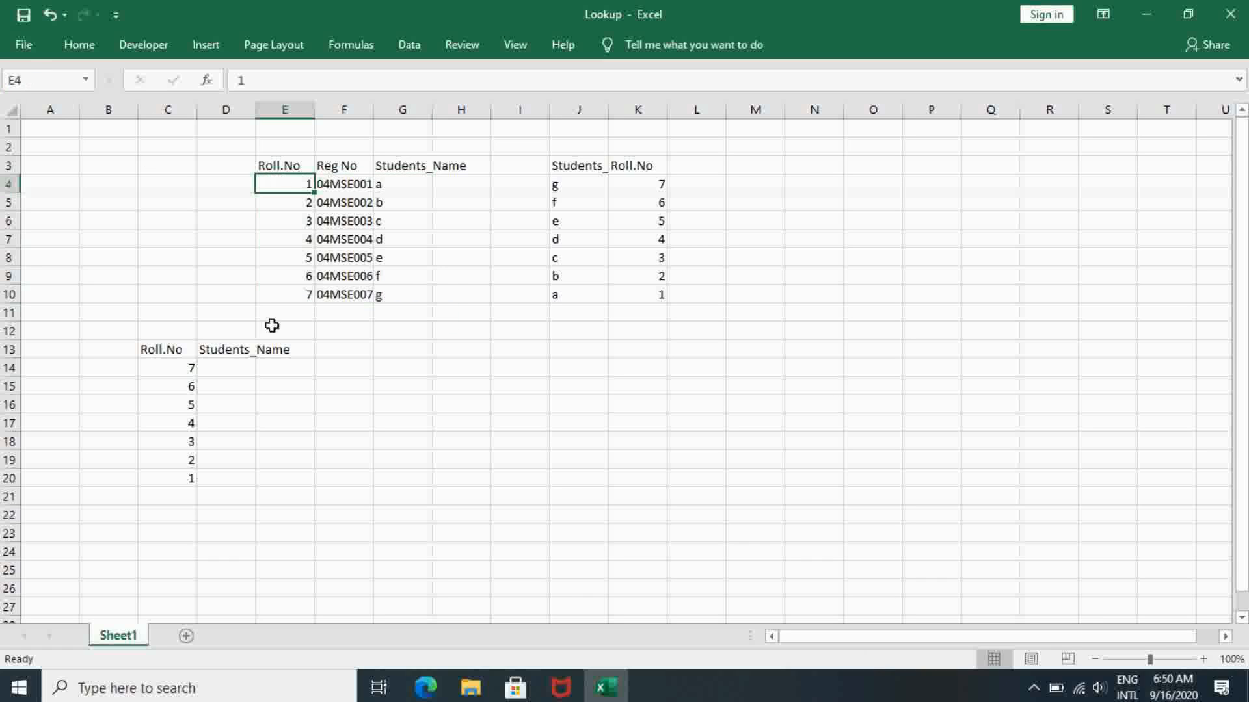
- Enter the formula =VLOOKUP(C14,data1,3) in D14 to retrieve the student name for the first roll number
click(240, 369)
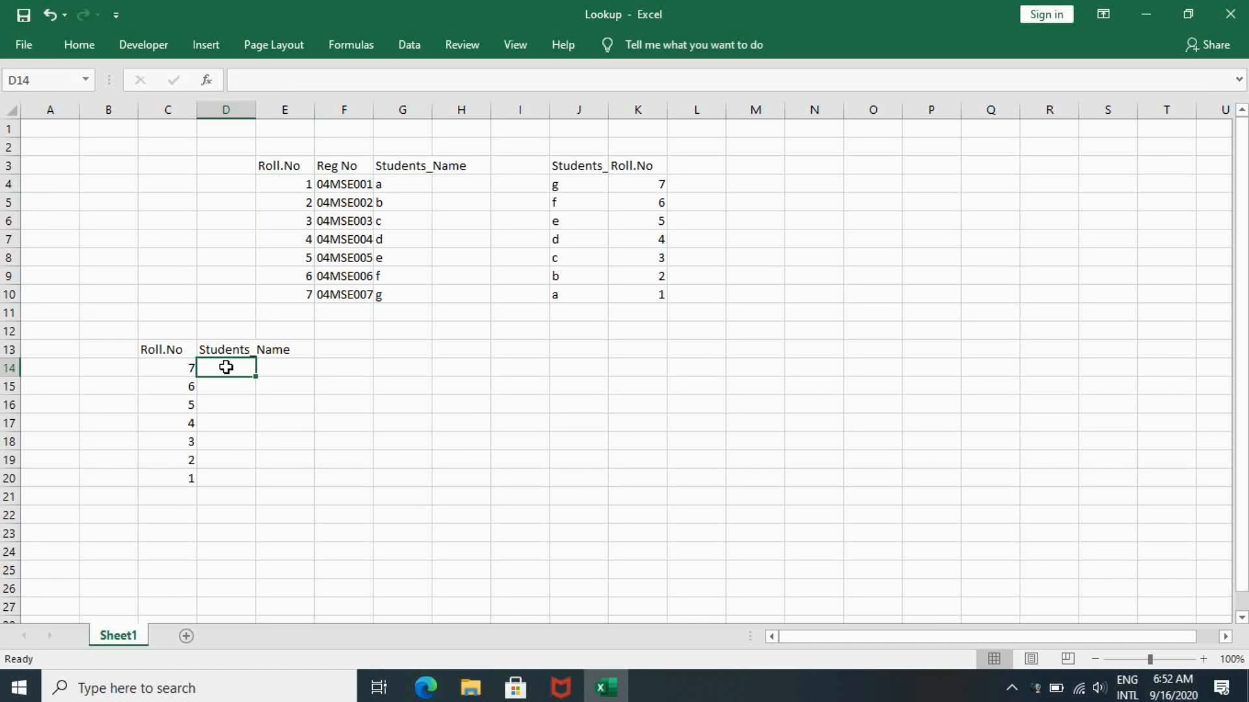
text(=vl)
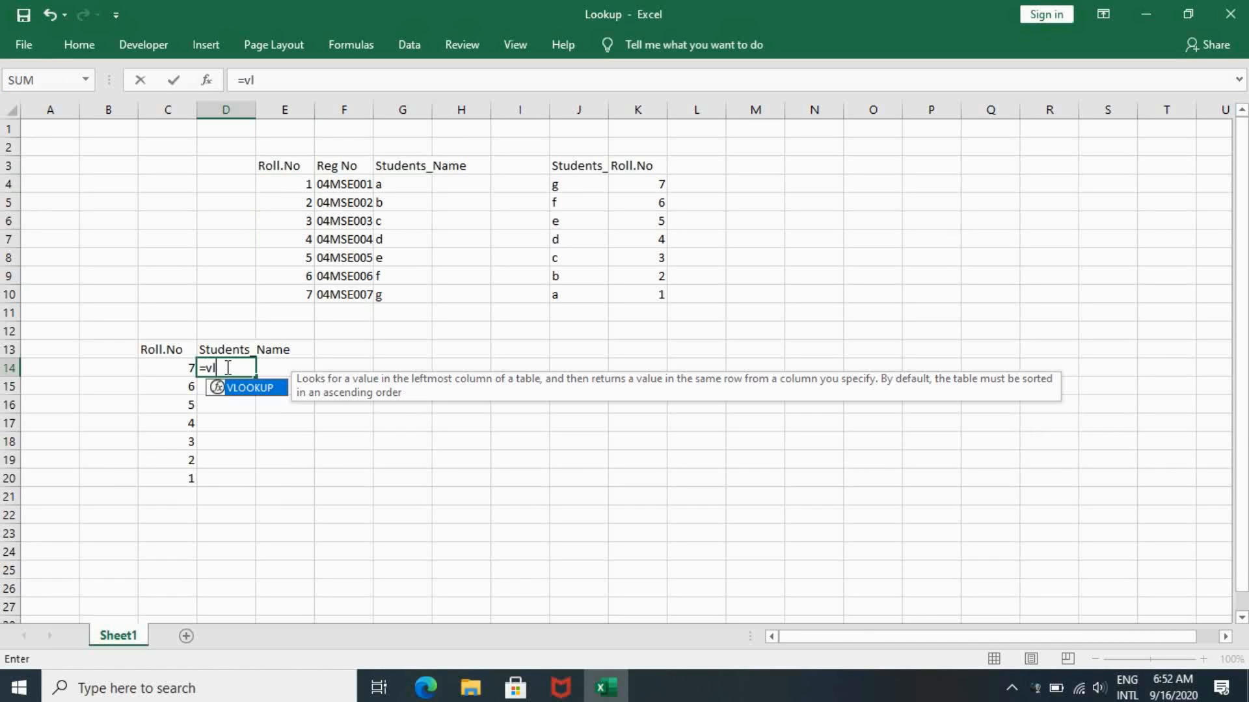
text(ookup()
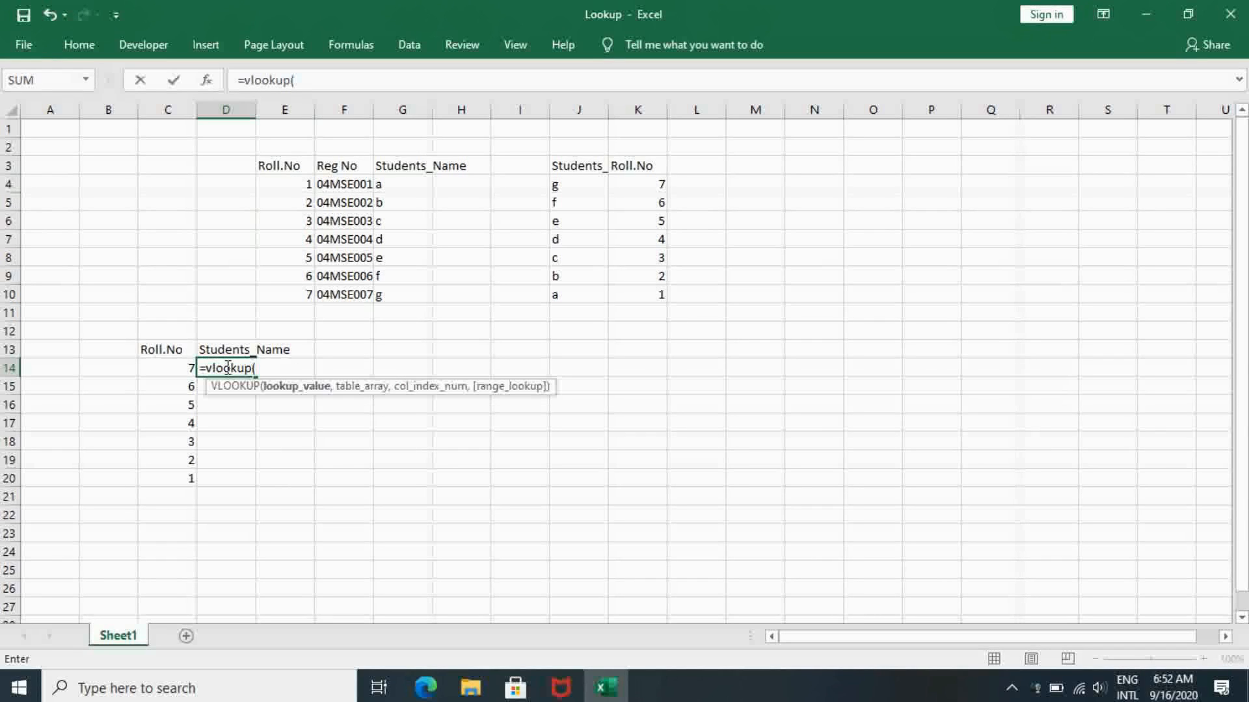
click(171, 367)
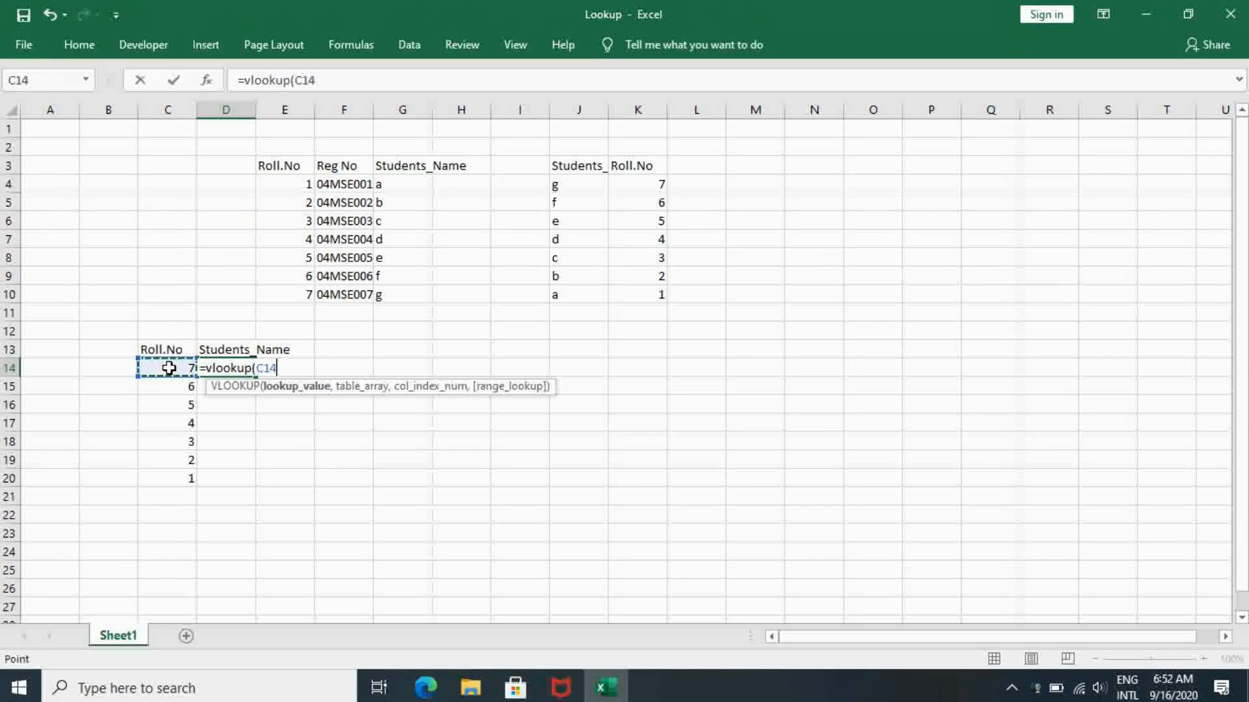
text(,)
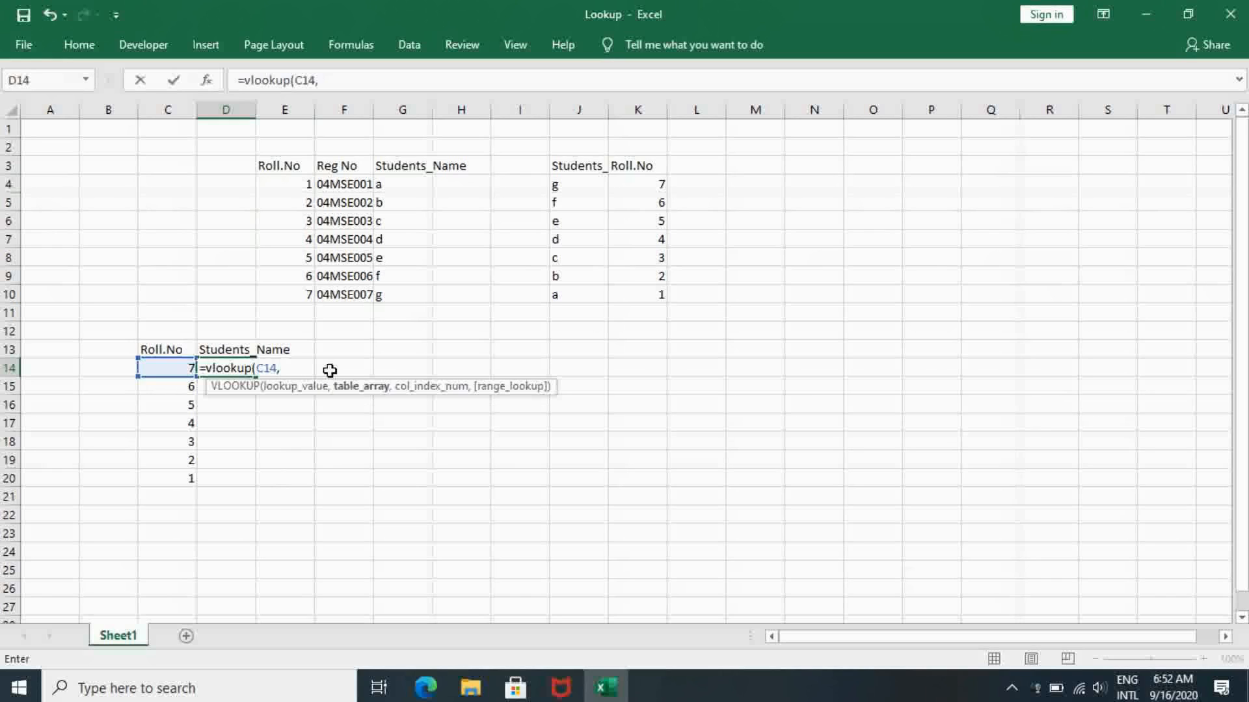
text(data)
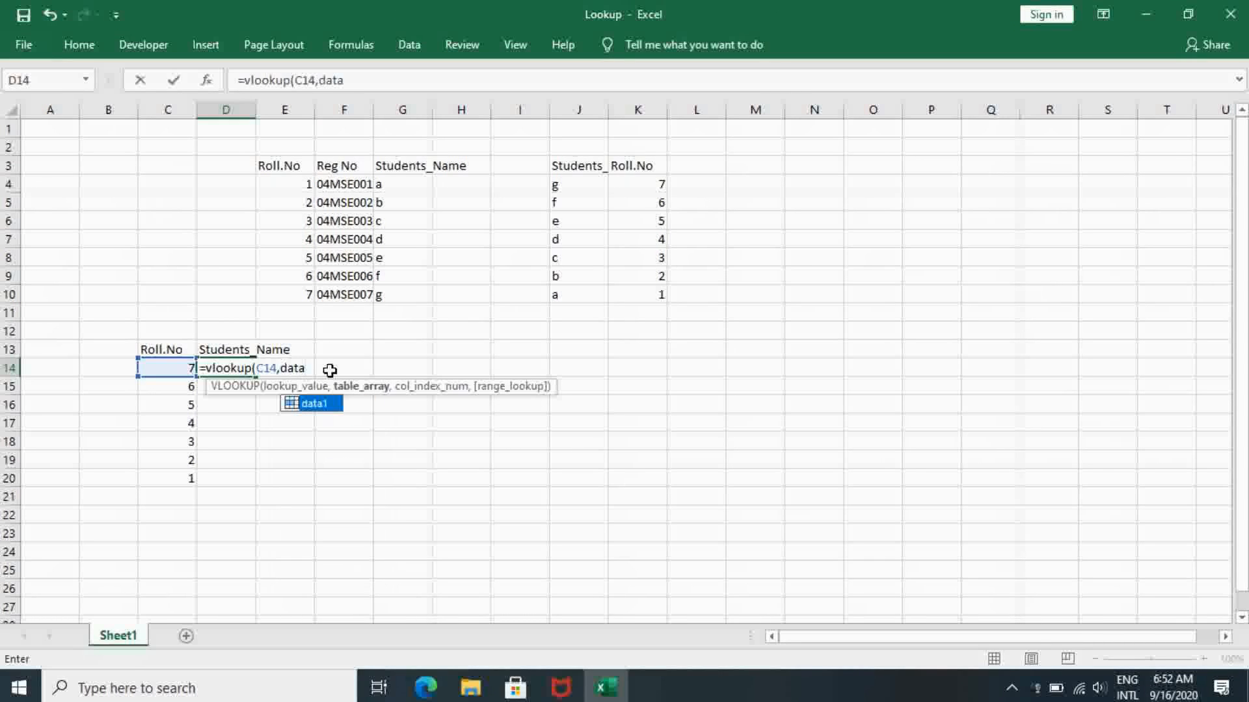
text(1,)
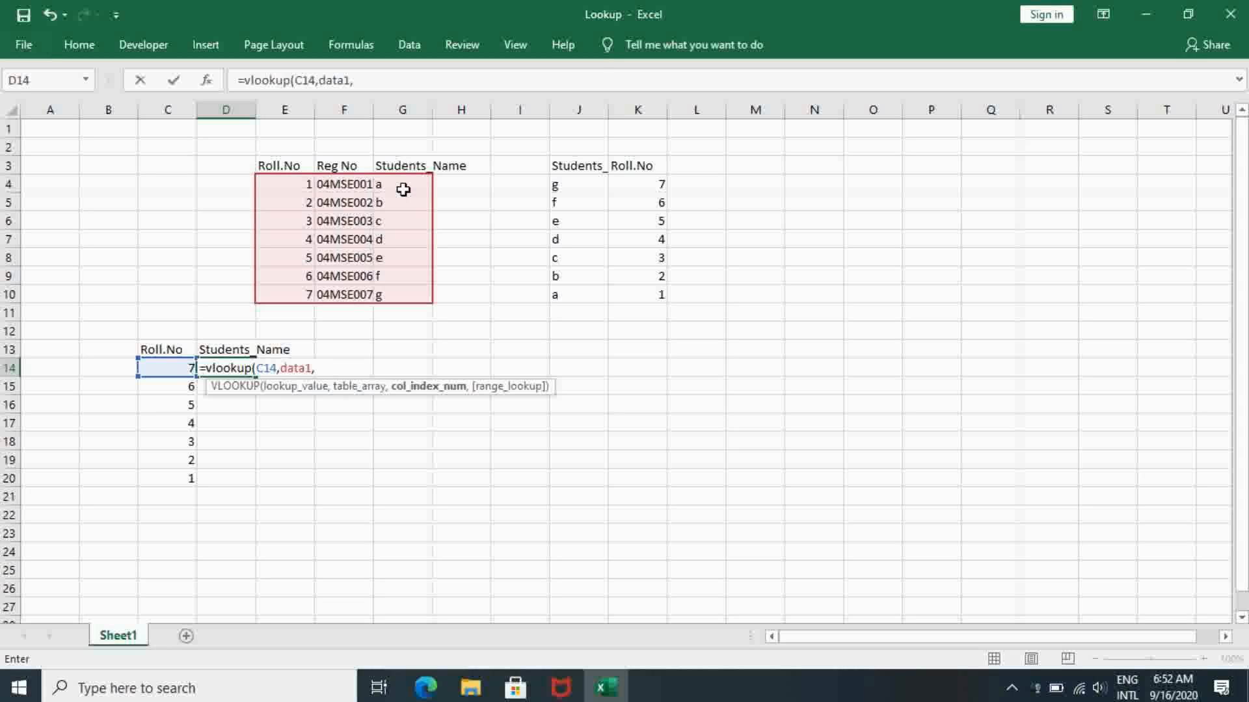
text(3))
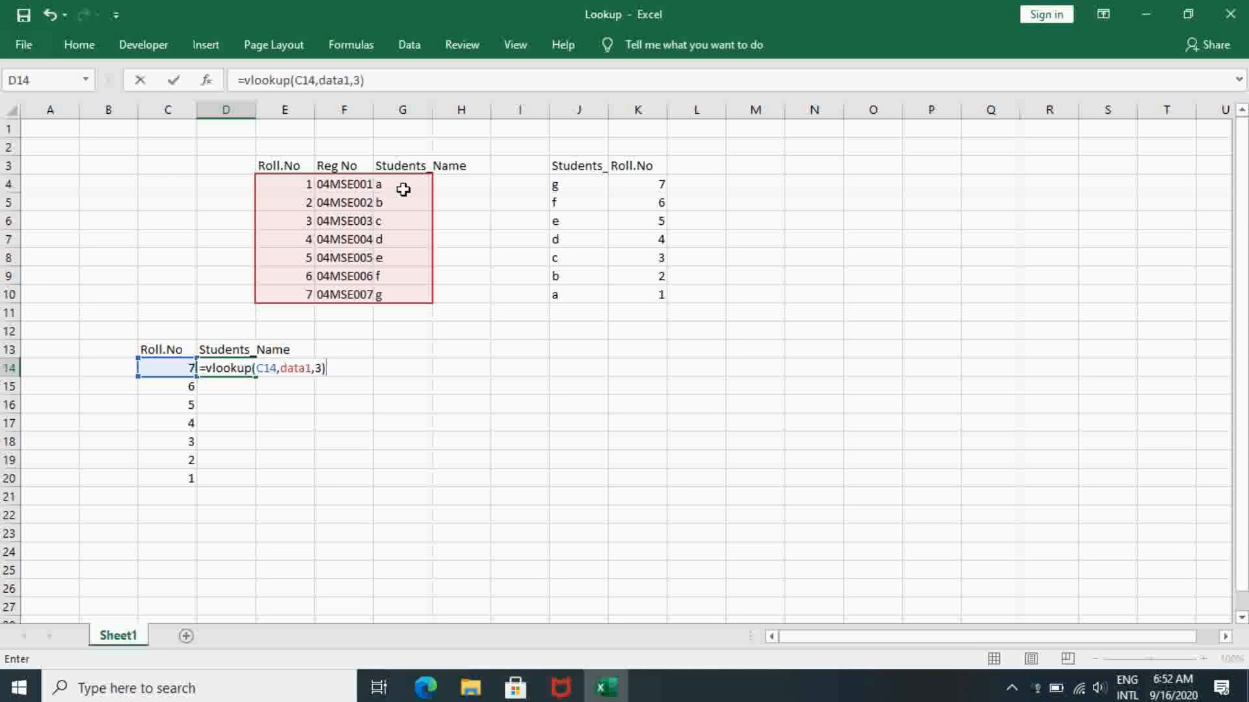
key(Return)
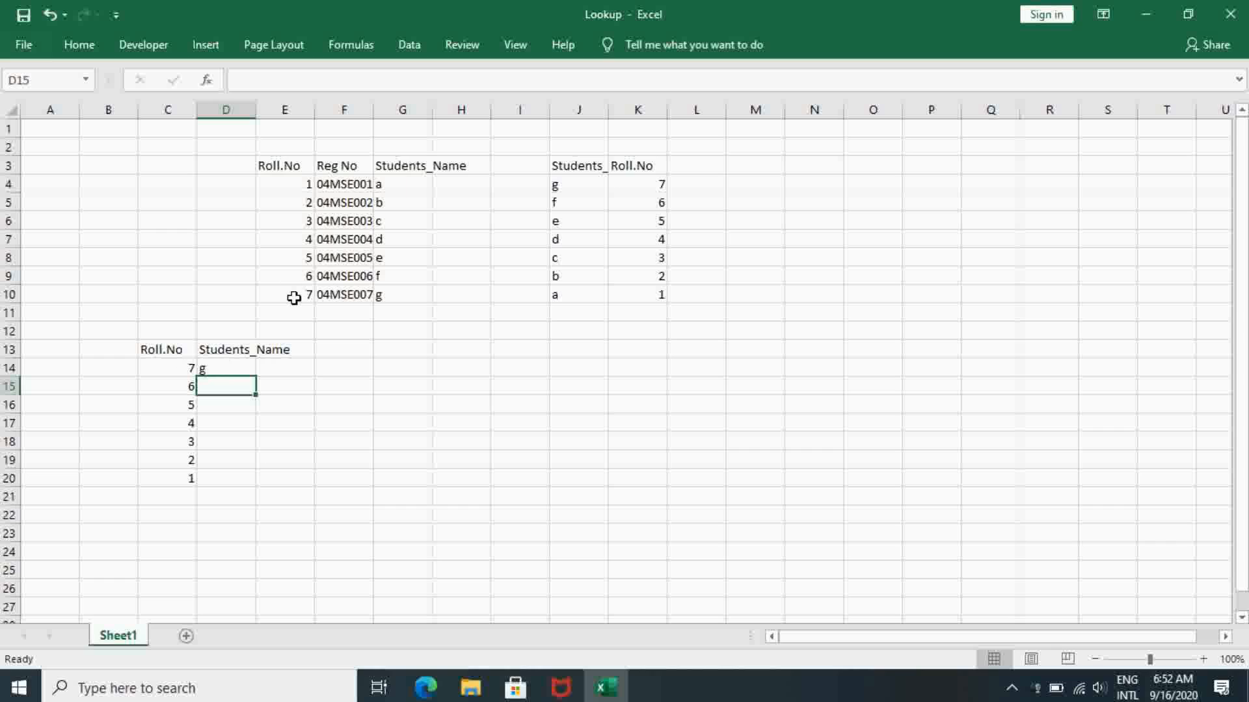
- Copy the VLOOKUP formula from D14 into D15 to D20 for the remaining roll numbers
click(240, 371)
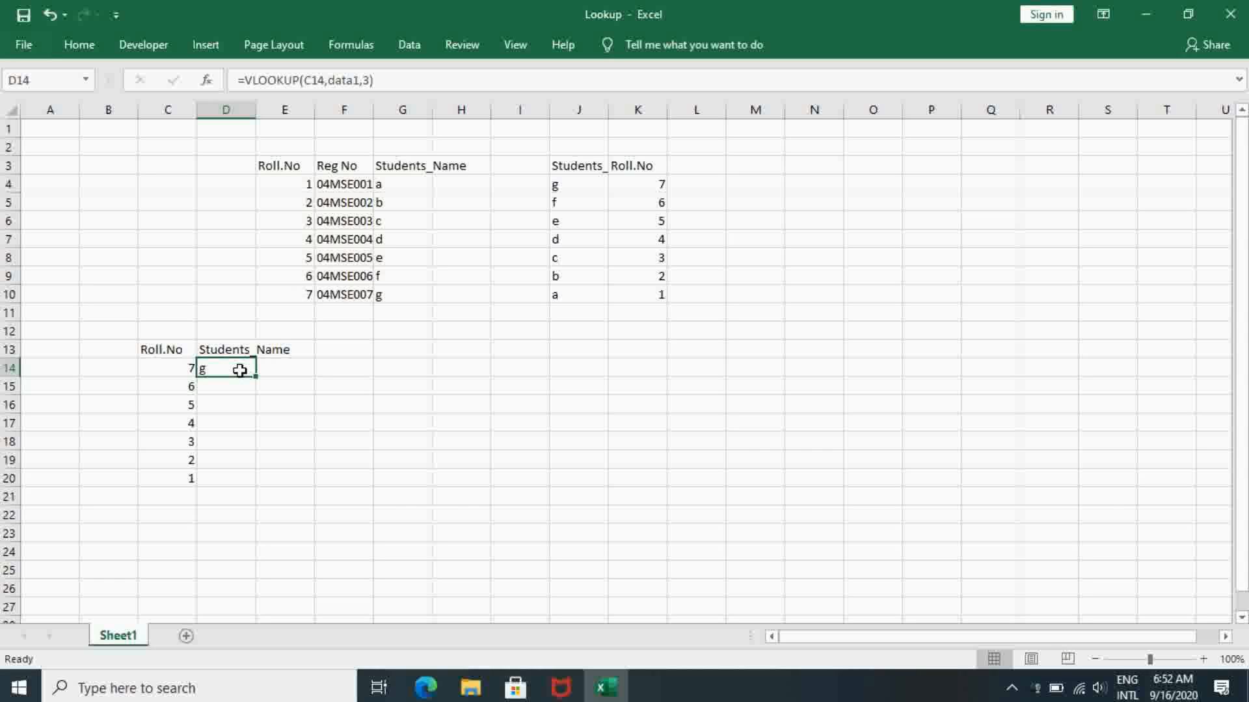
key(ctrl+c)
key(Down)
key(shift+Down)
key(shift+Down)
key(shift+Down)
key(shift+Down)
key(shift+Down)
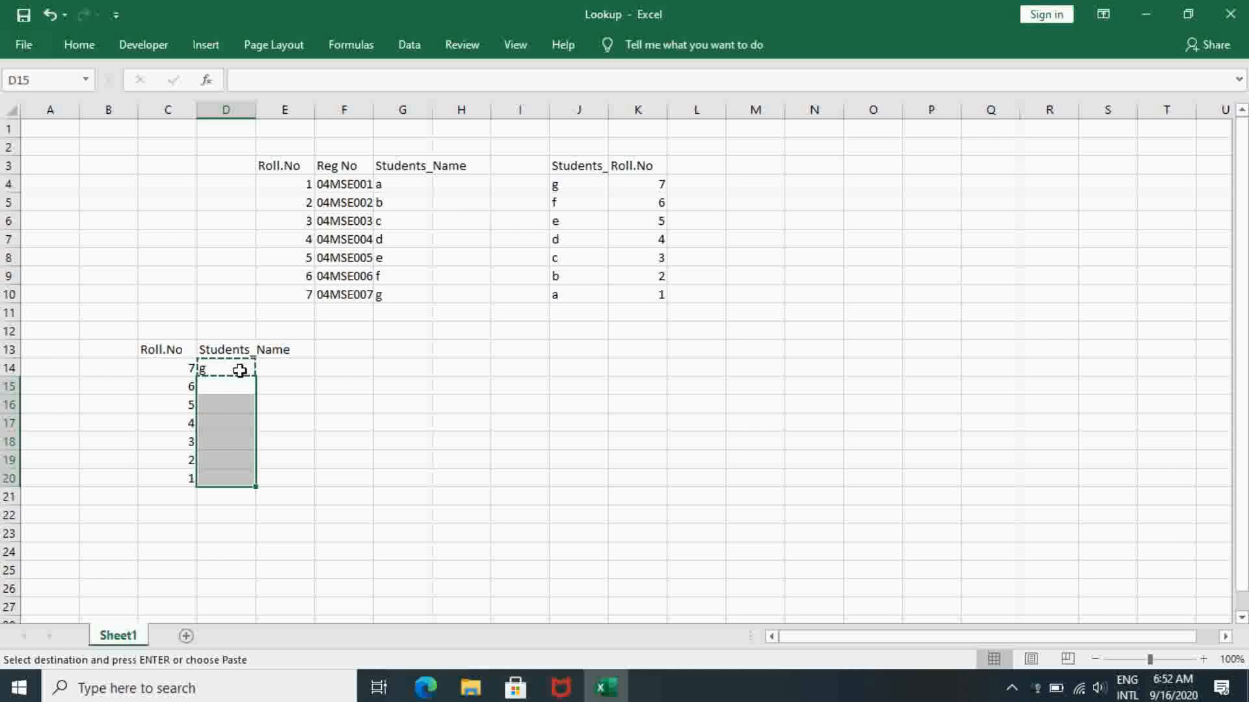
key(ctrl+v)
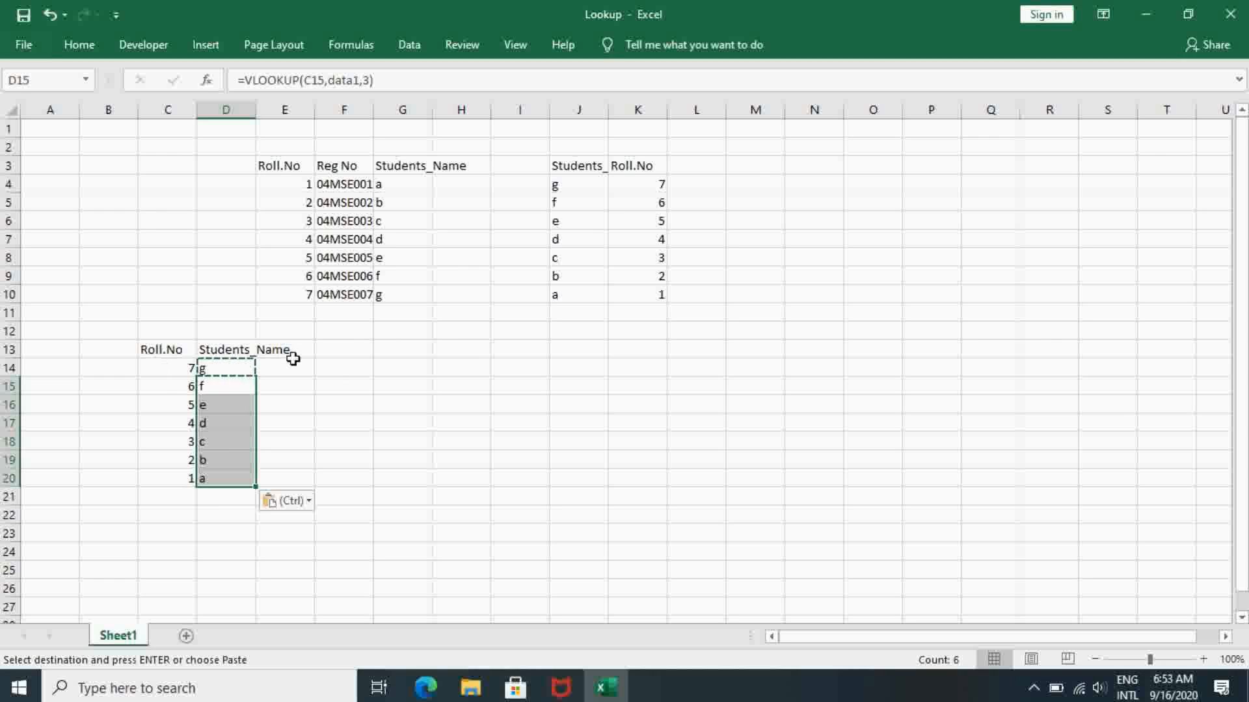
- Copy the Roll.No column E3 to E10, including its heading, and paste it transposed into row 12 starting at J12
double_click(328, 348)
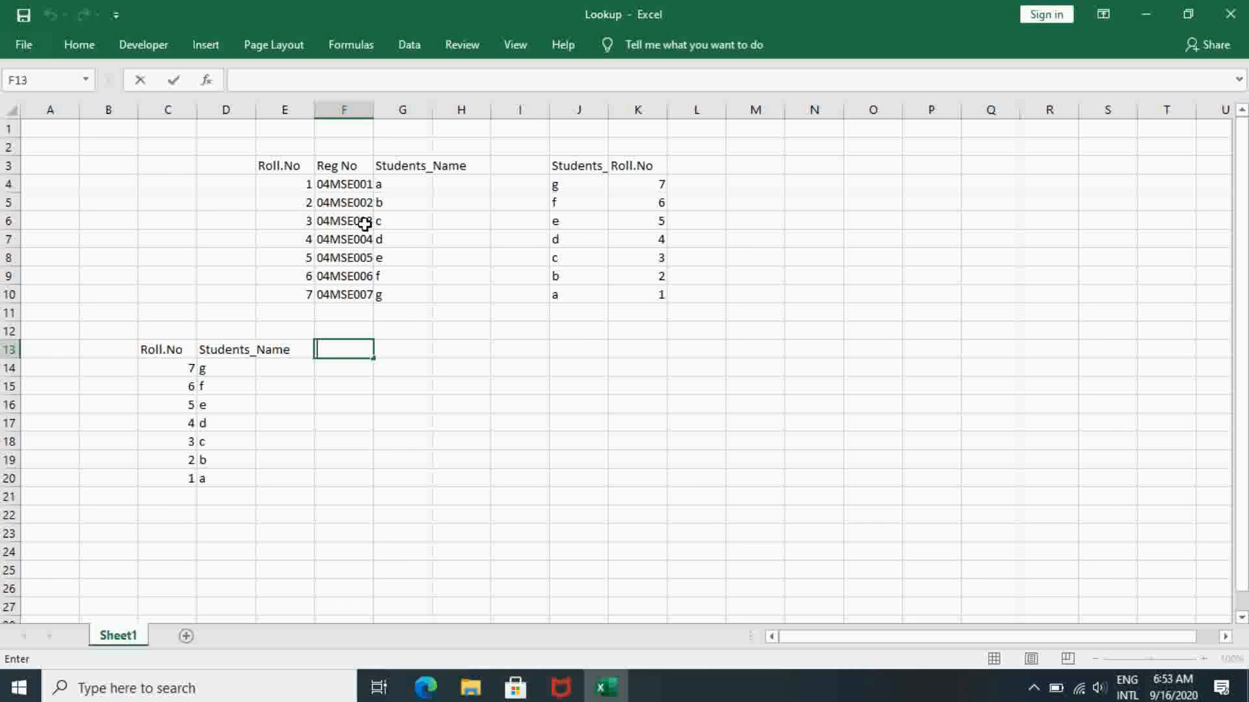
click(293, 171)
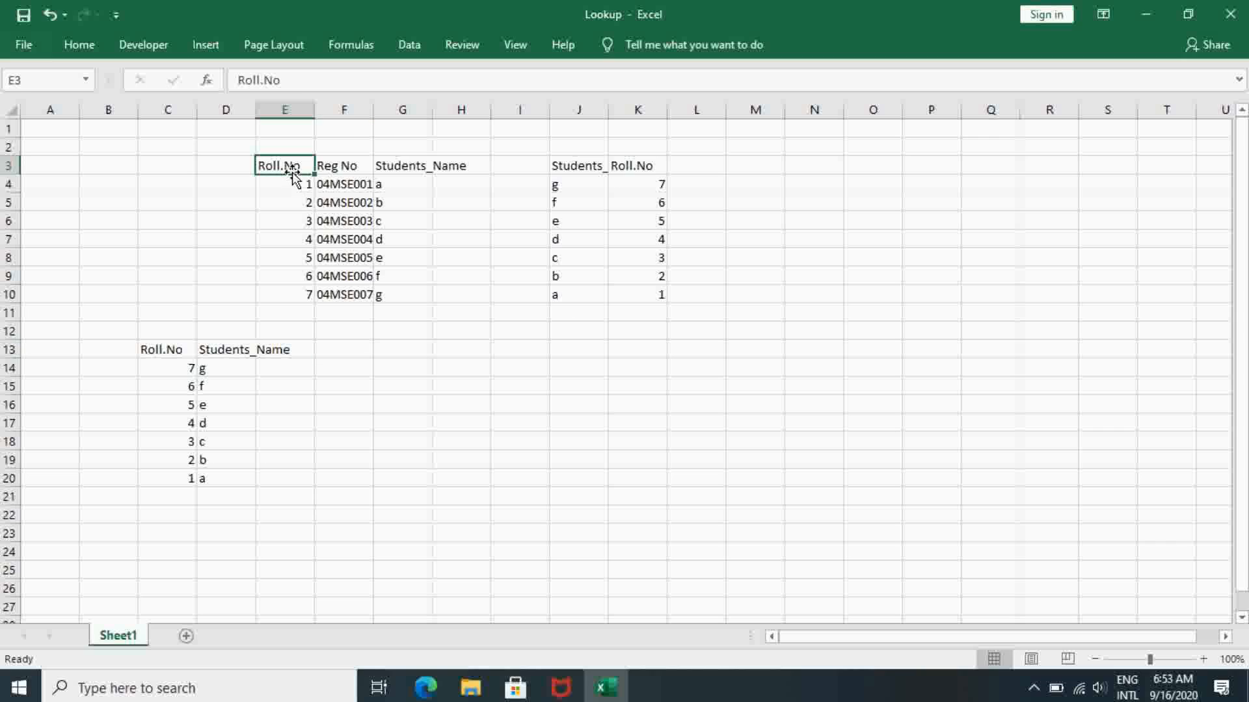
drag(299, 165, 307, 292)
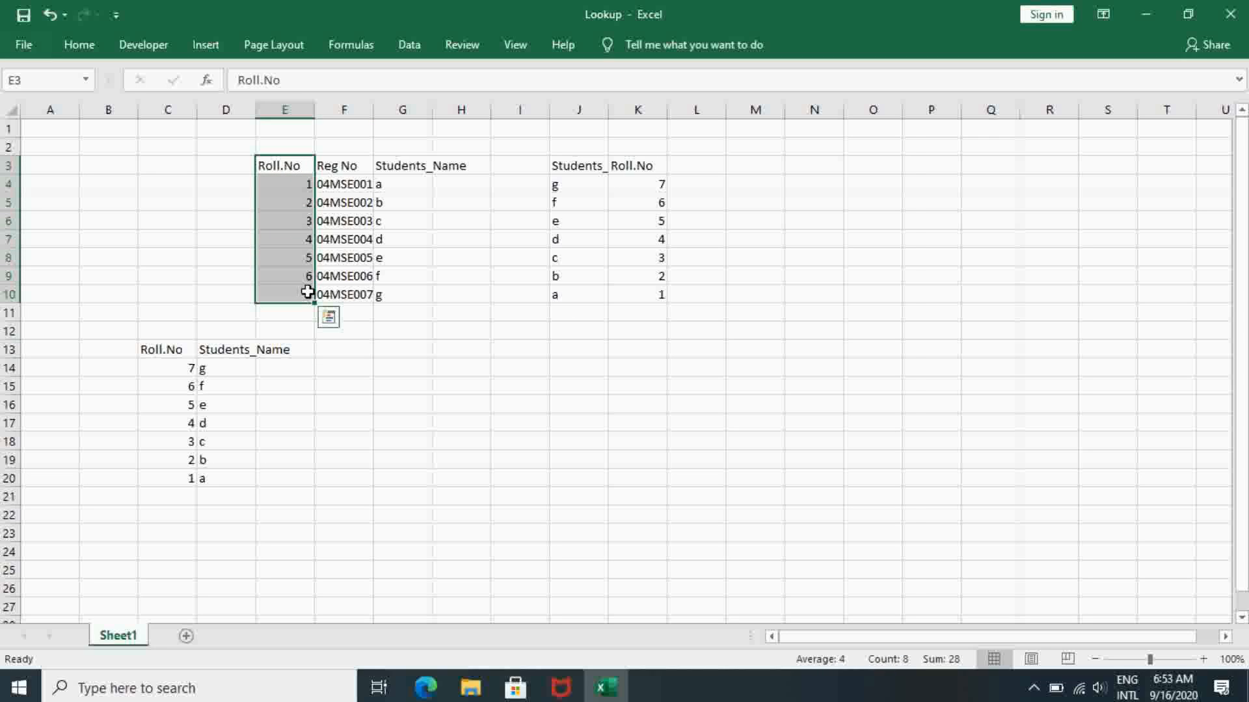
key(ctrl+c)
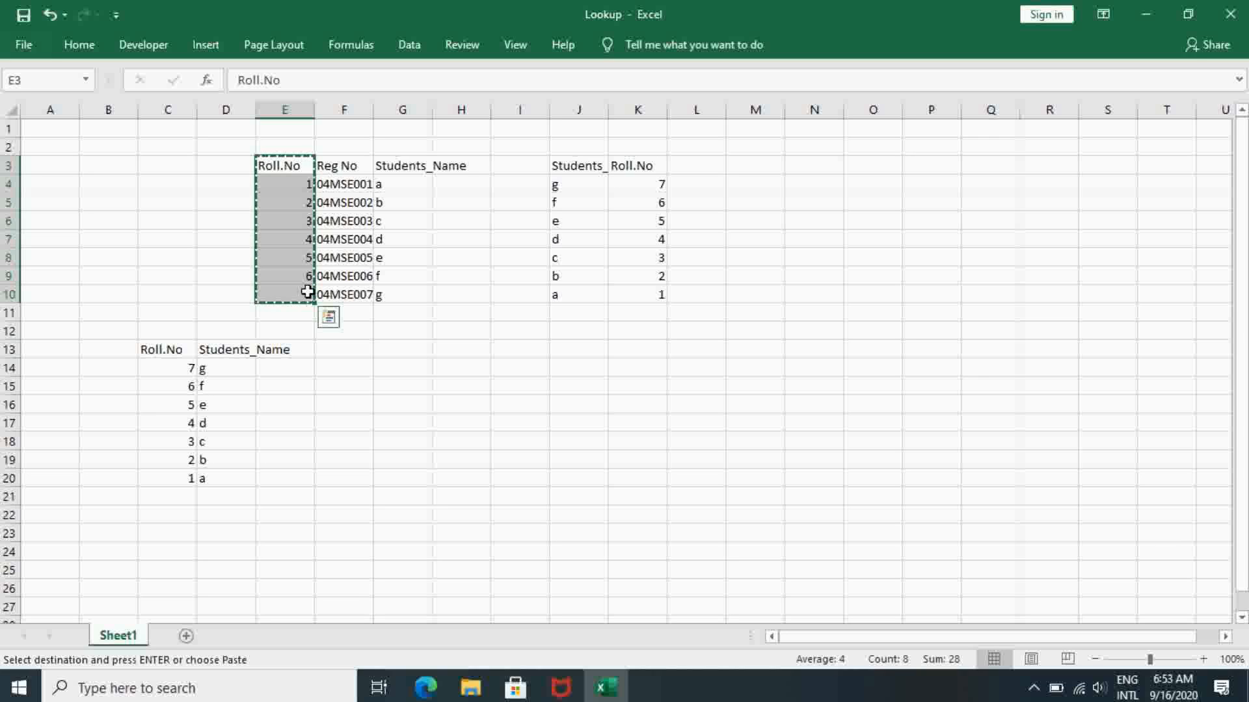
click(589, 334)
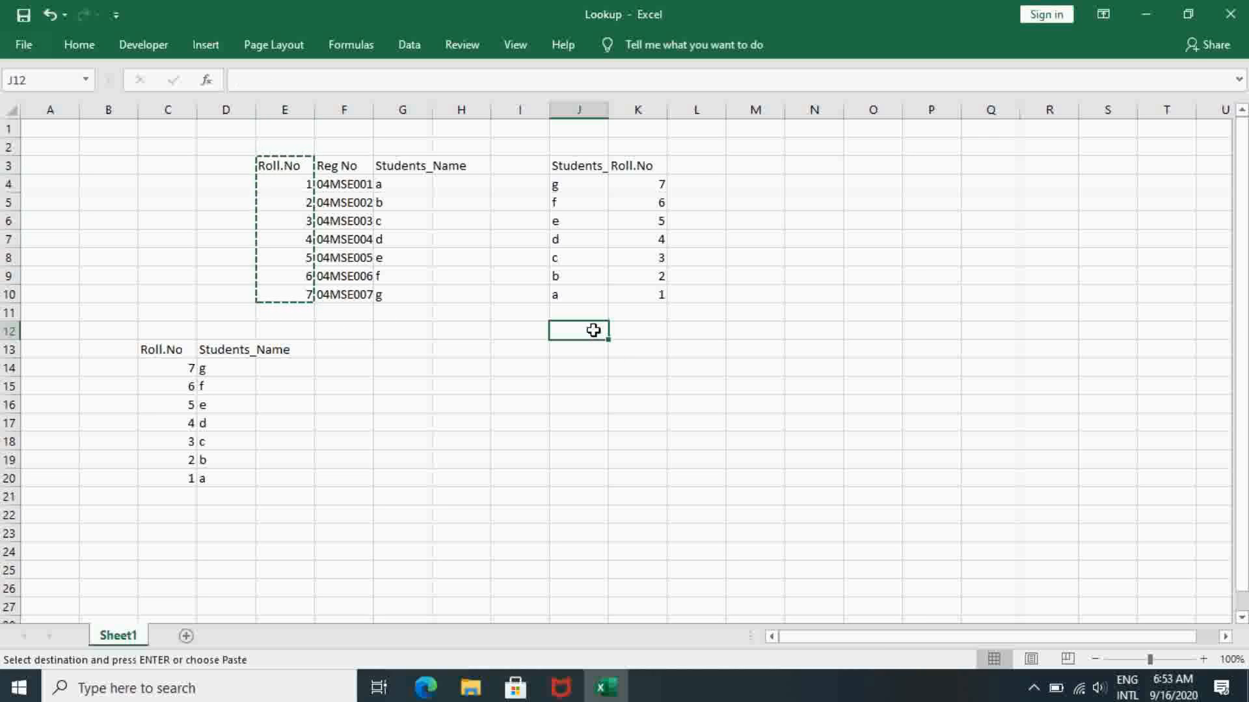
right_click(599, 332)
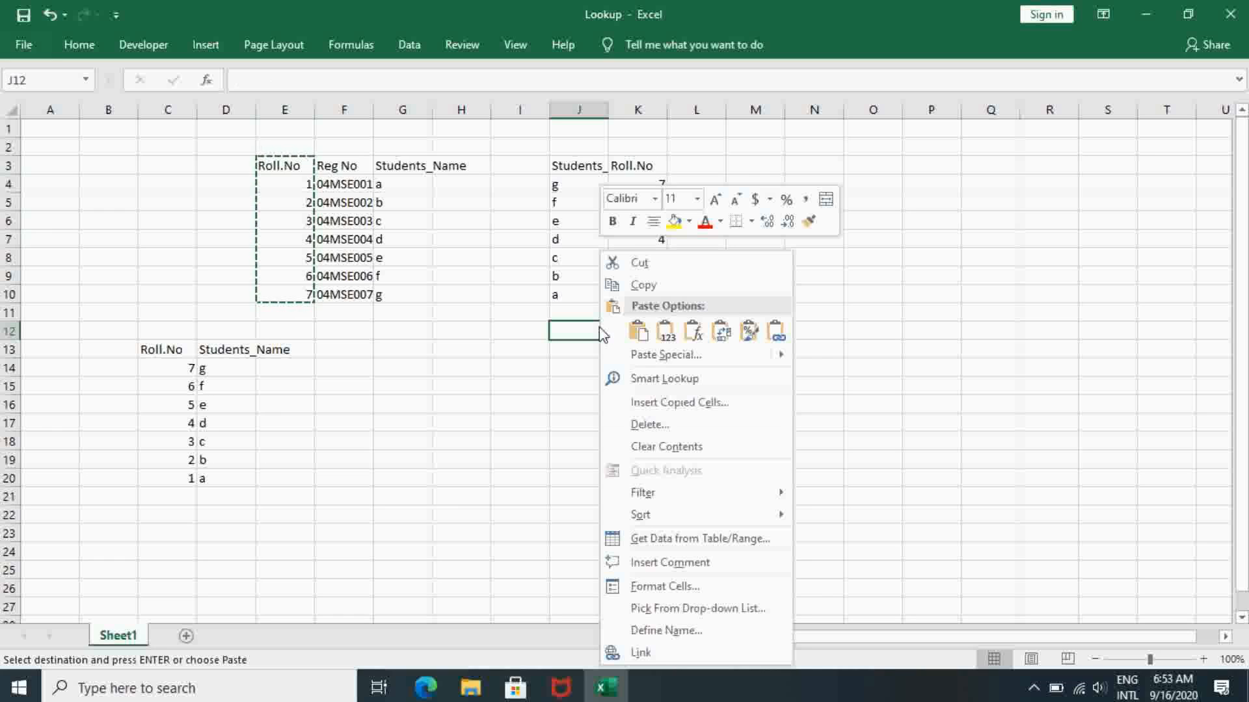
click(721, 332)
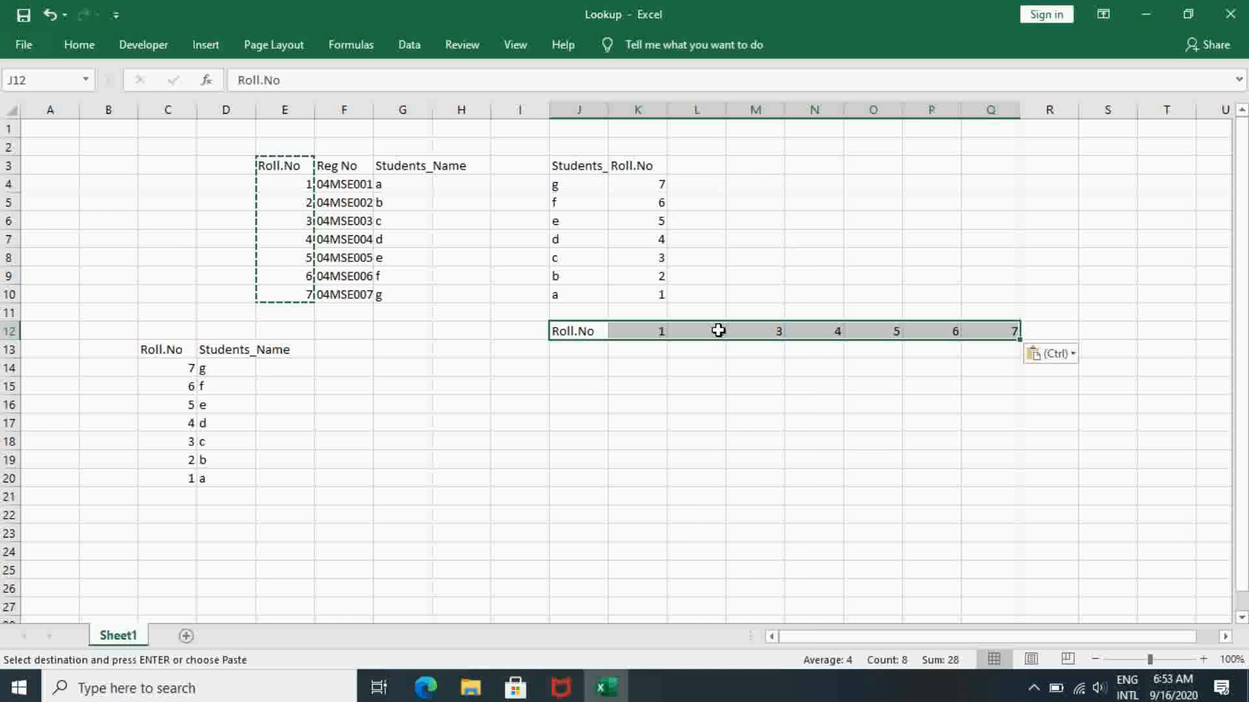
- Copy the Reg No column F3 to F10, including its heading, and paste it transposed into row 13 starting at J13
click(343, 171)
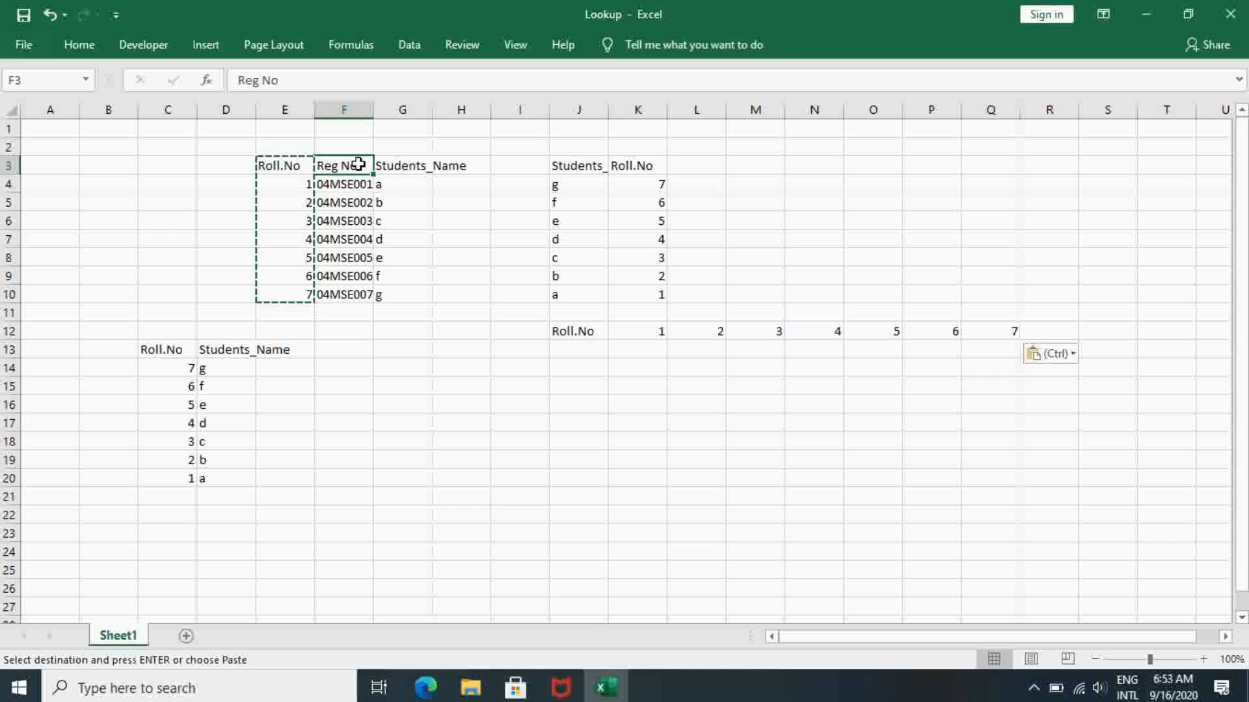
drag(343, 171, 359, 288)
key(ctrl+c)
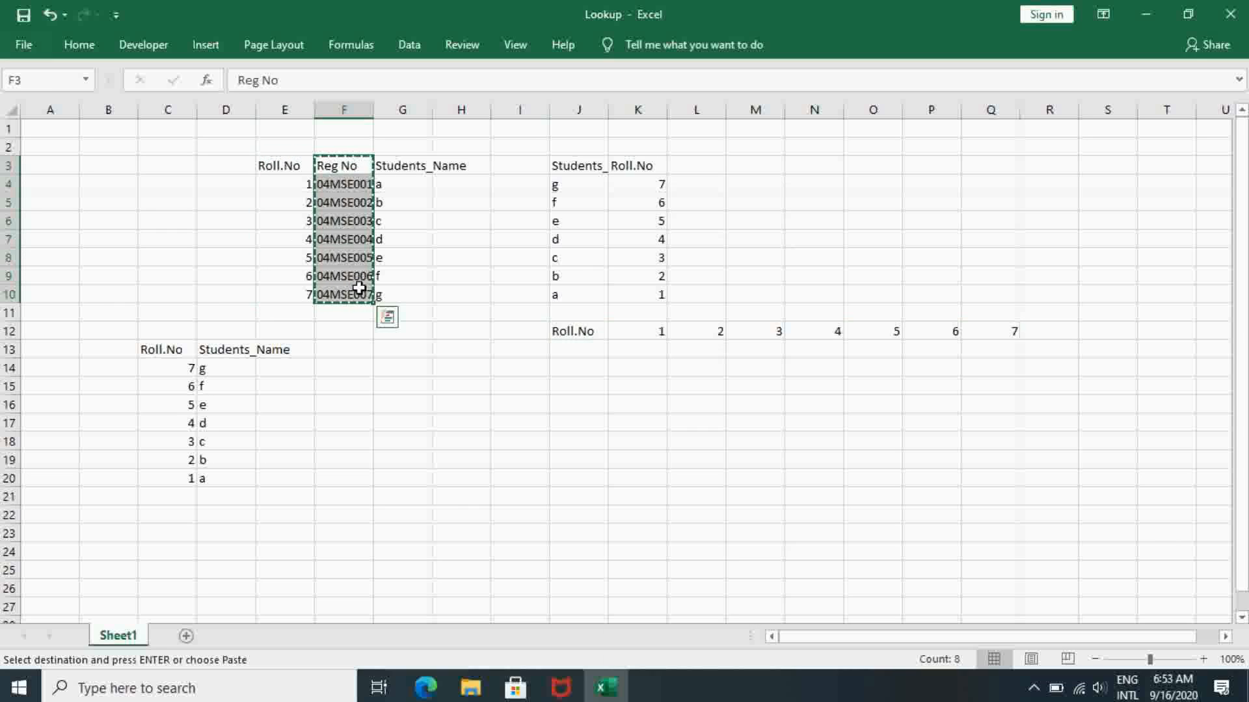
click(576, 347)
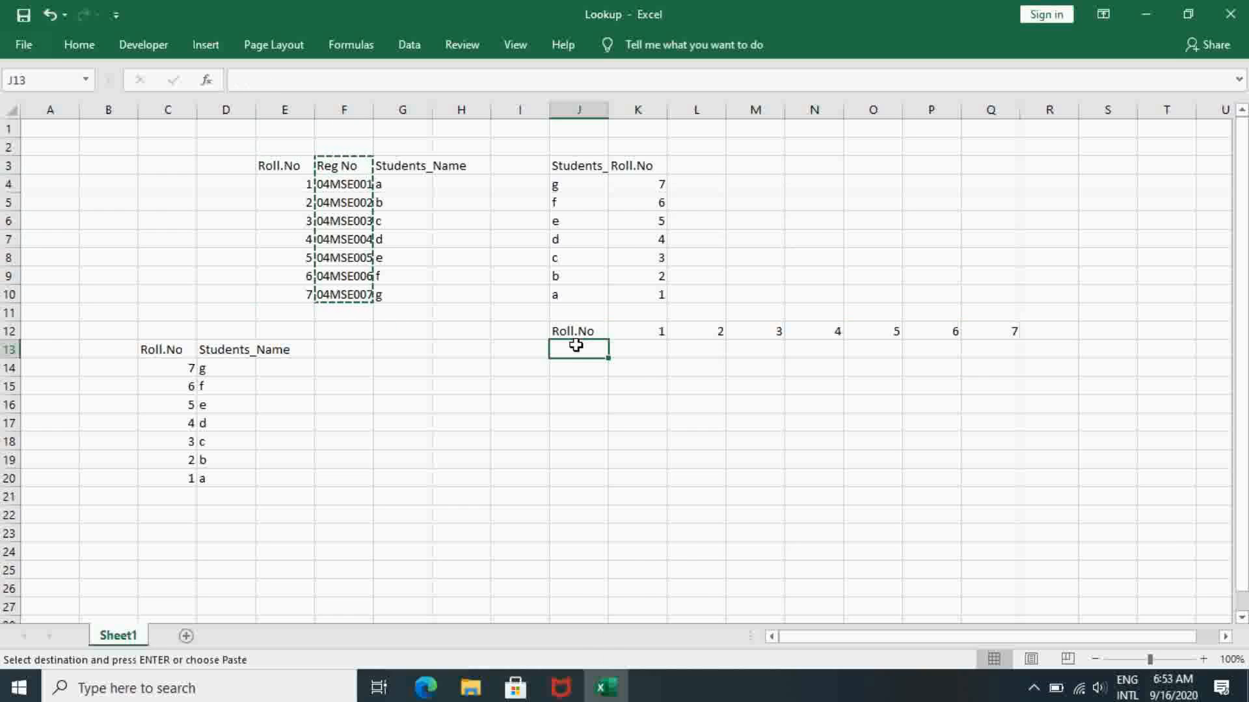
right_click(575, 347)
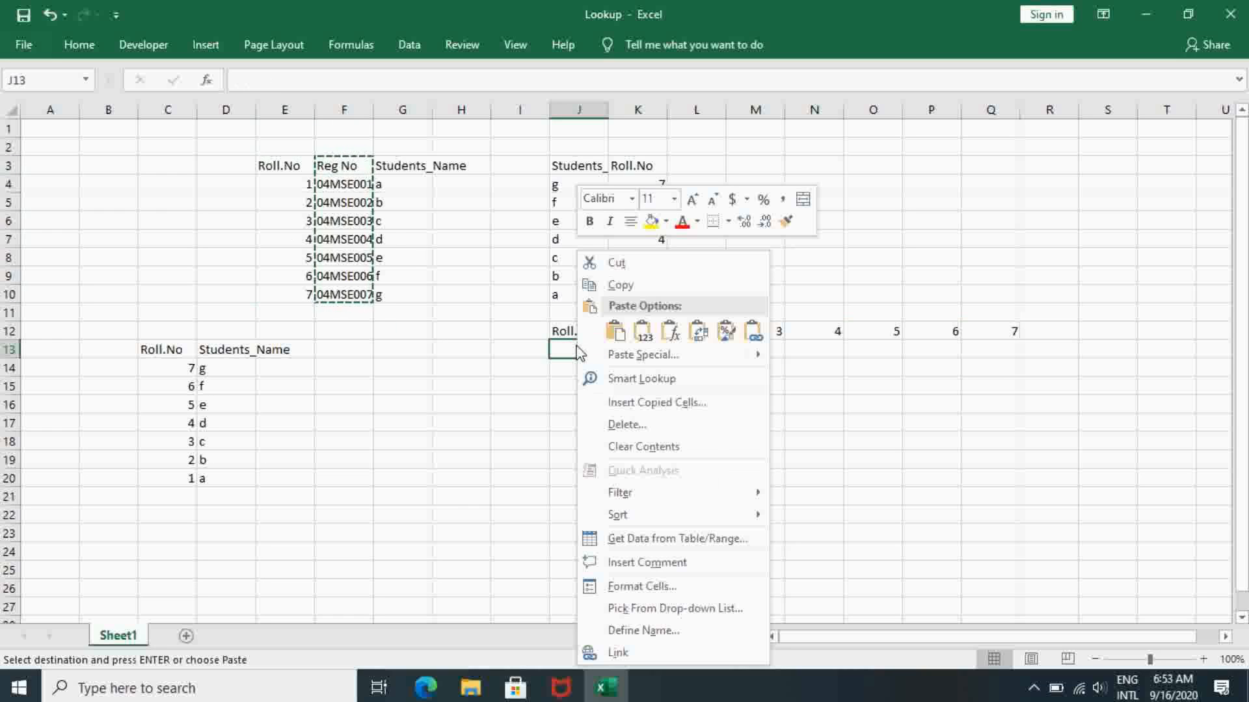
click(709, 342)
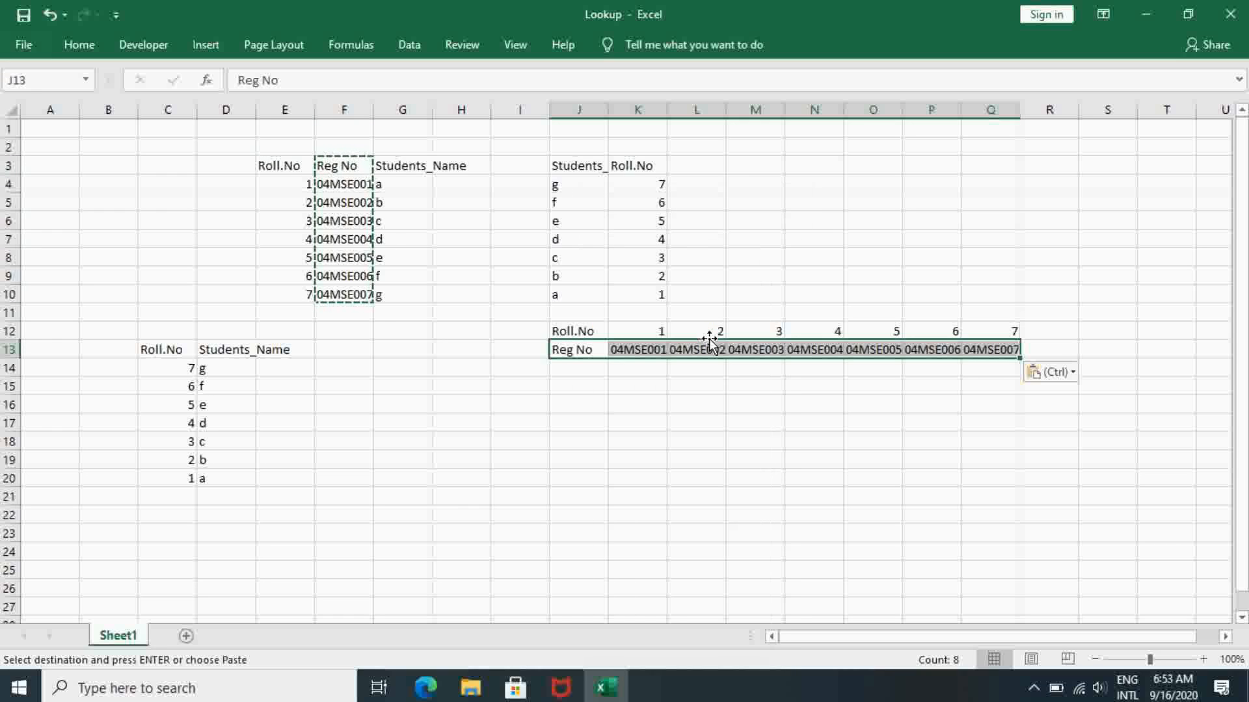
- Copy the Students_Name column G3 to G10, including its heading, and paste it transposed into row 14 starting at J14
click(399, 167)
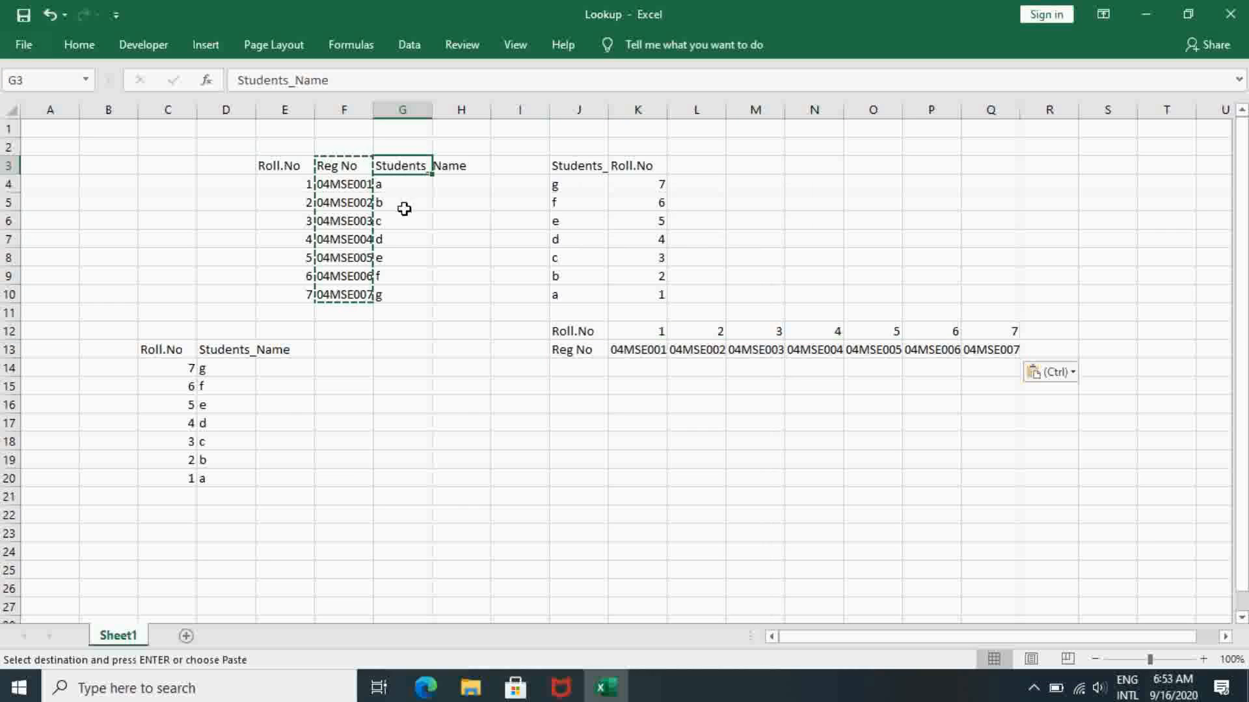
drag(404, 208, 407, 295)
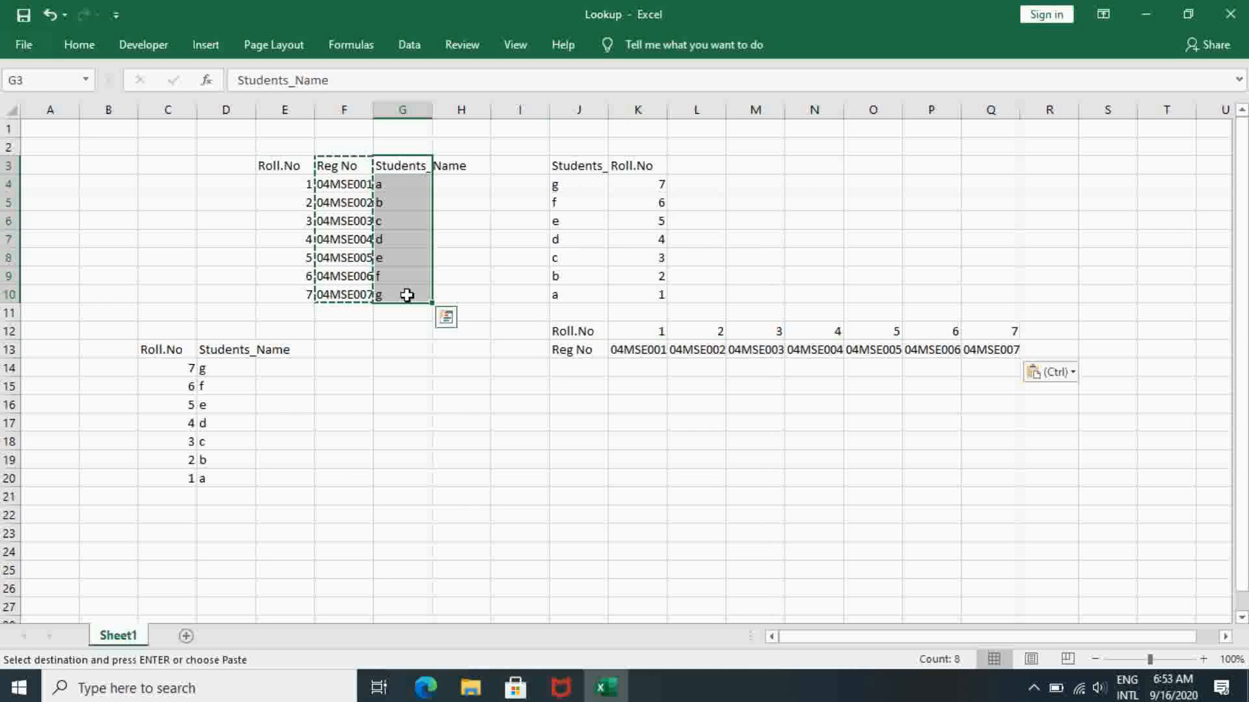
key(ctrl+c)
click(575, 375)
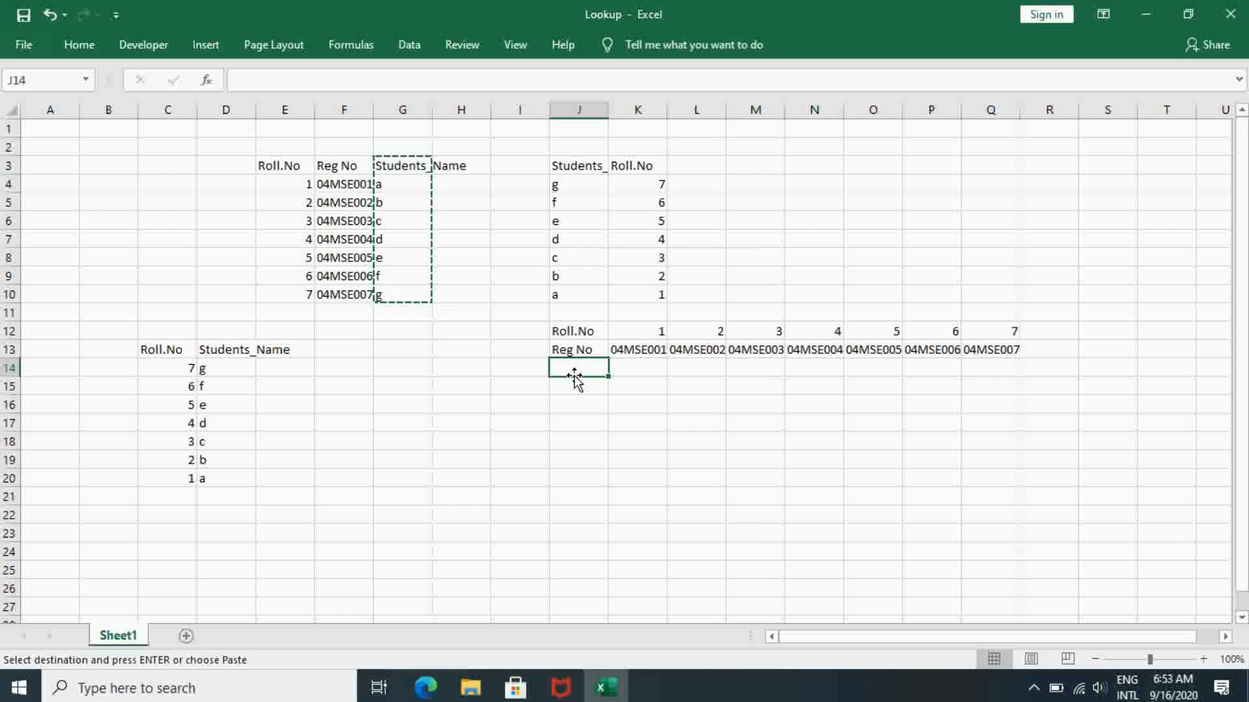
right_click(584, 377)
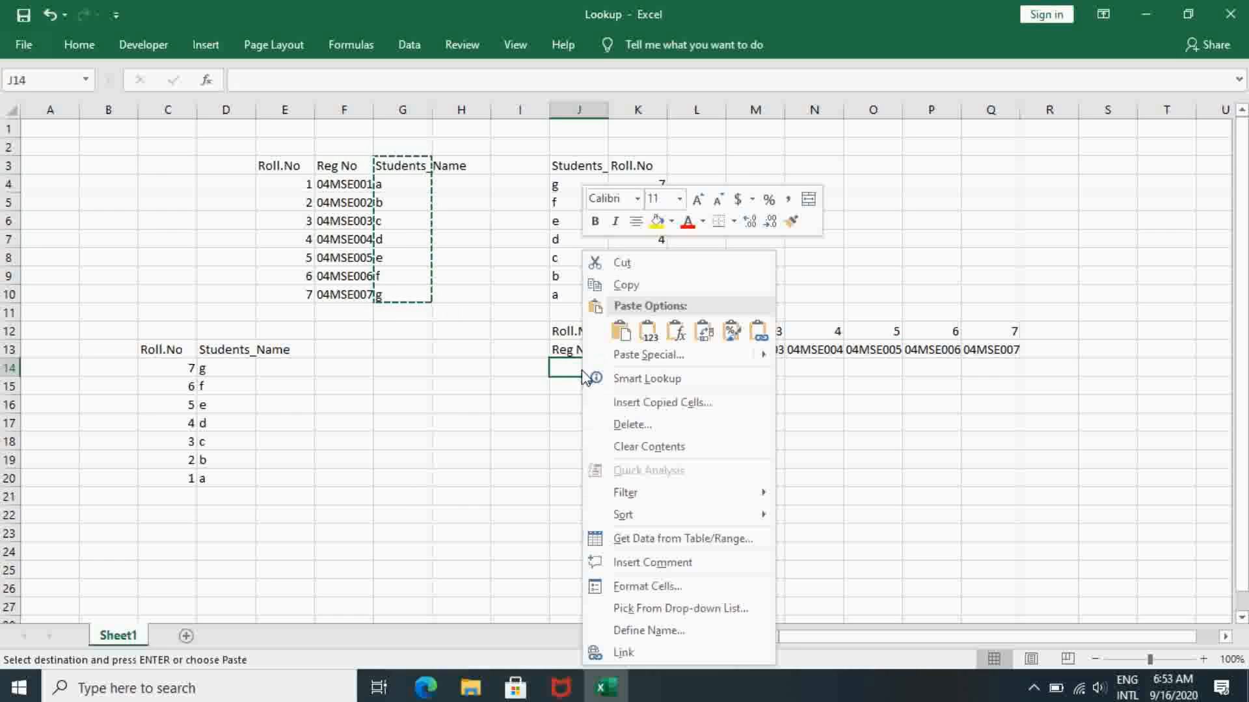
click(701, 333)
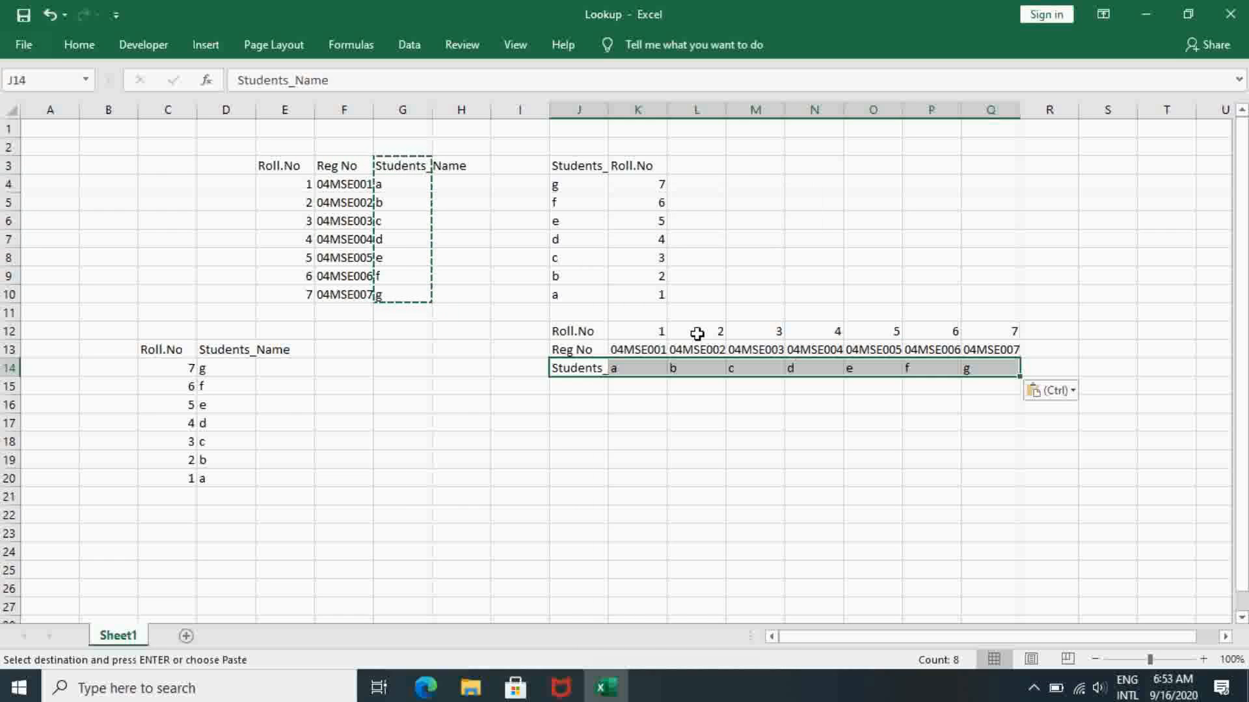
double_click(529, 331)
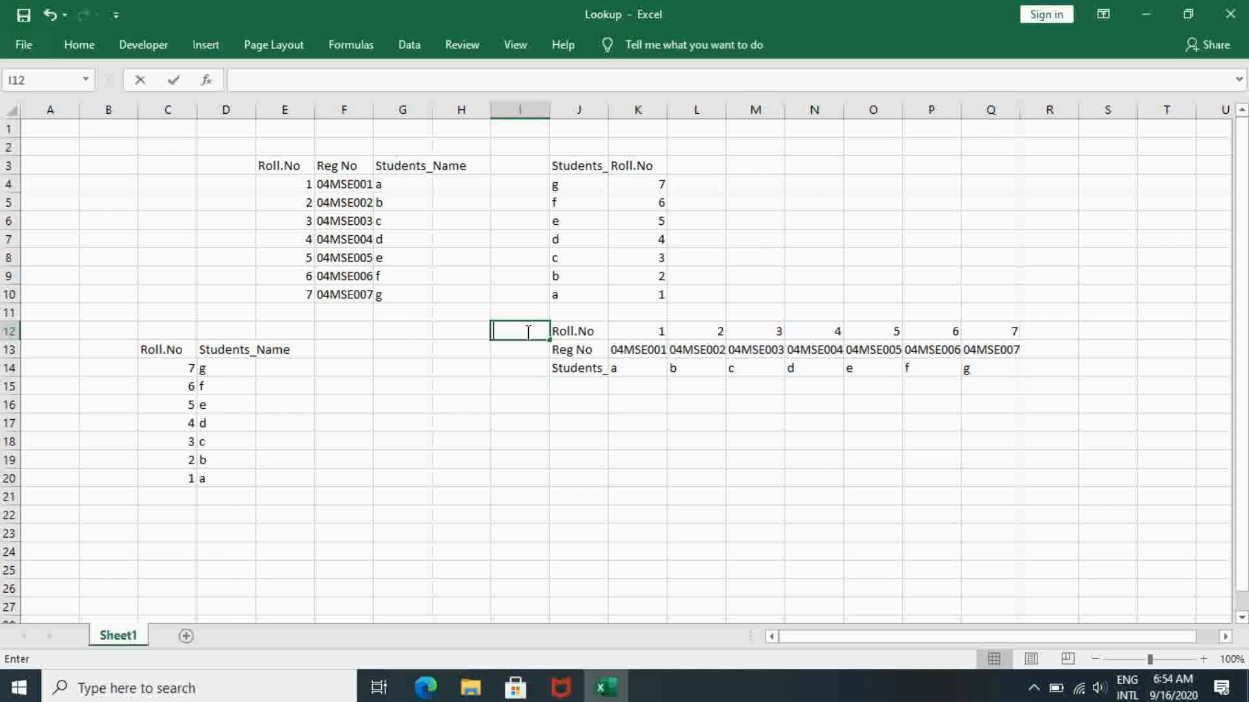
click(564, 332)
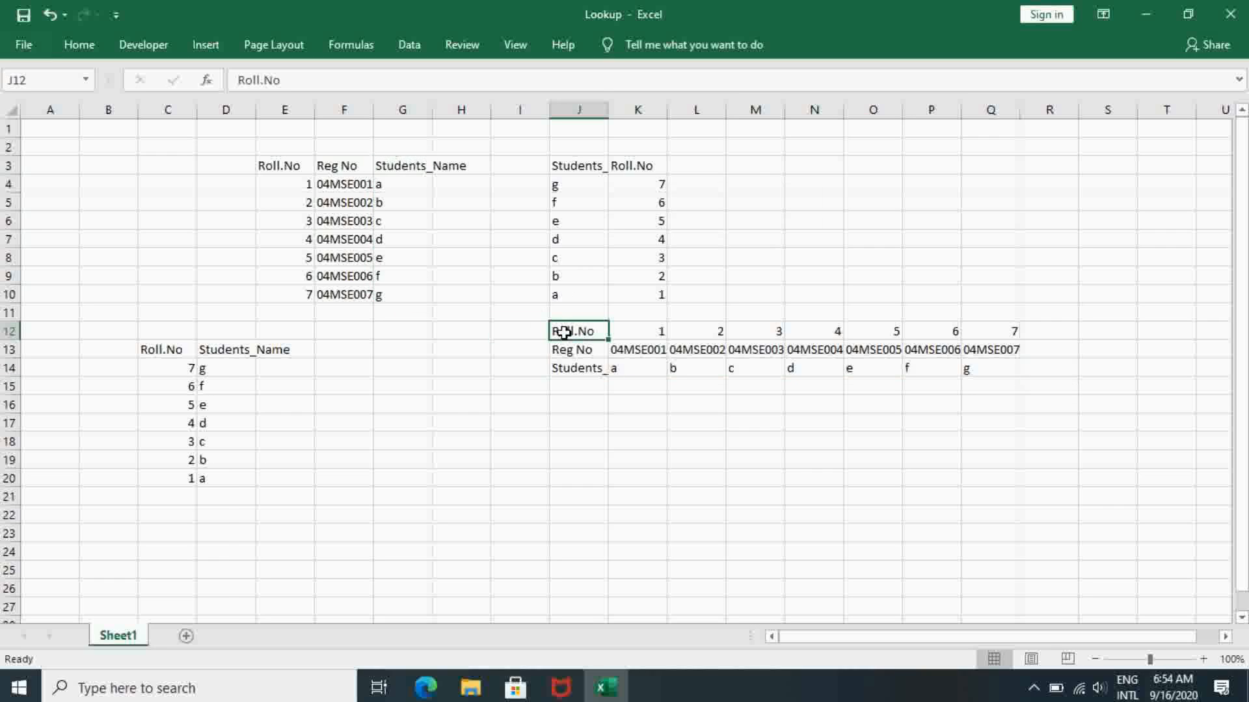
- Enter the headings Roll.No in K16 and Reg.No in L16 for a new lookup table below the horizontal data
click(634, 406)
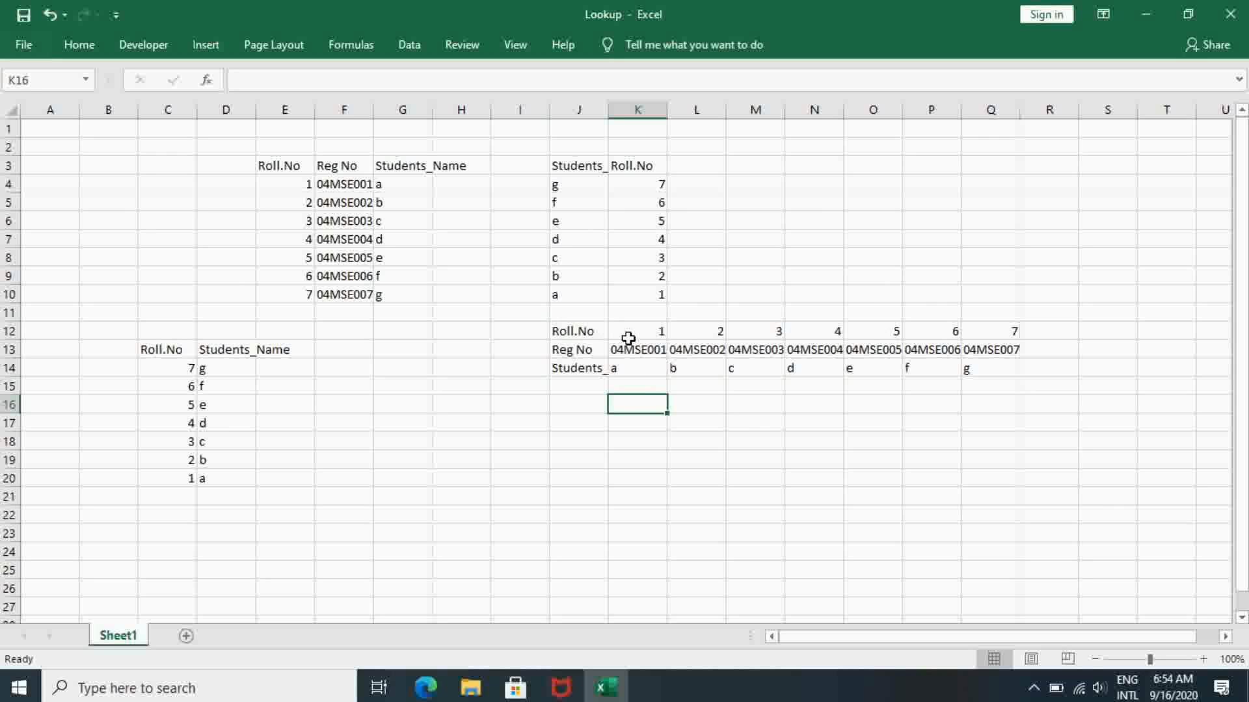
text(Rol)
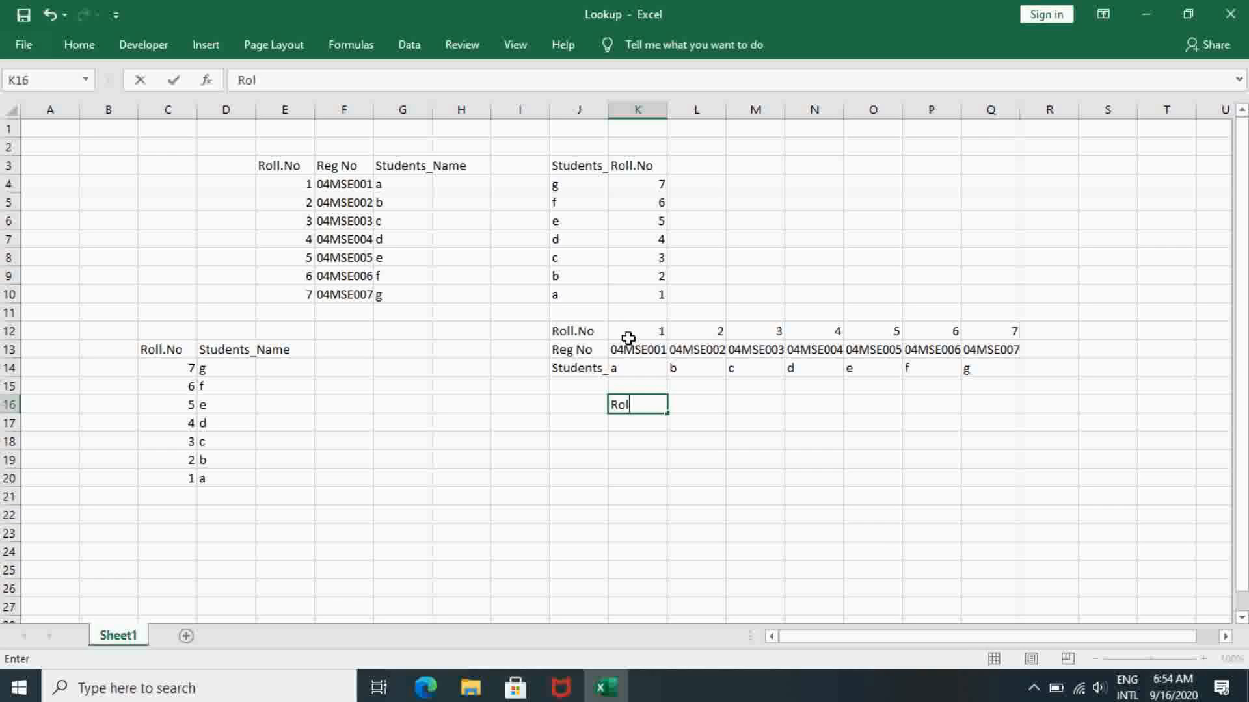
text(l.No)
key(Tab)
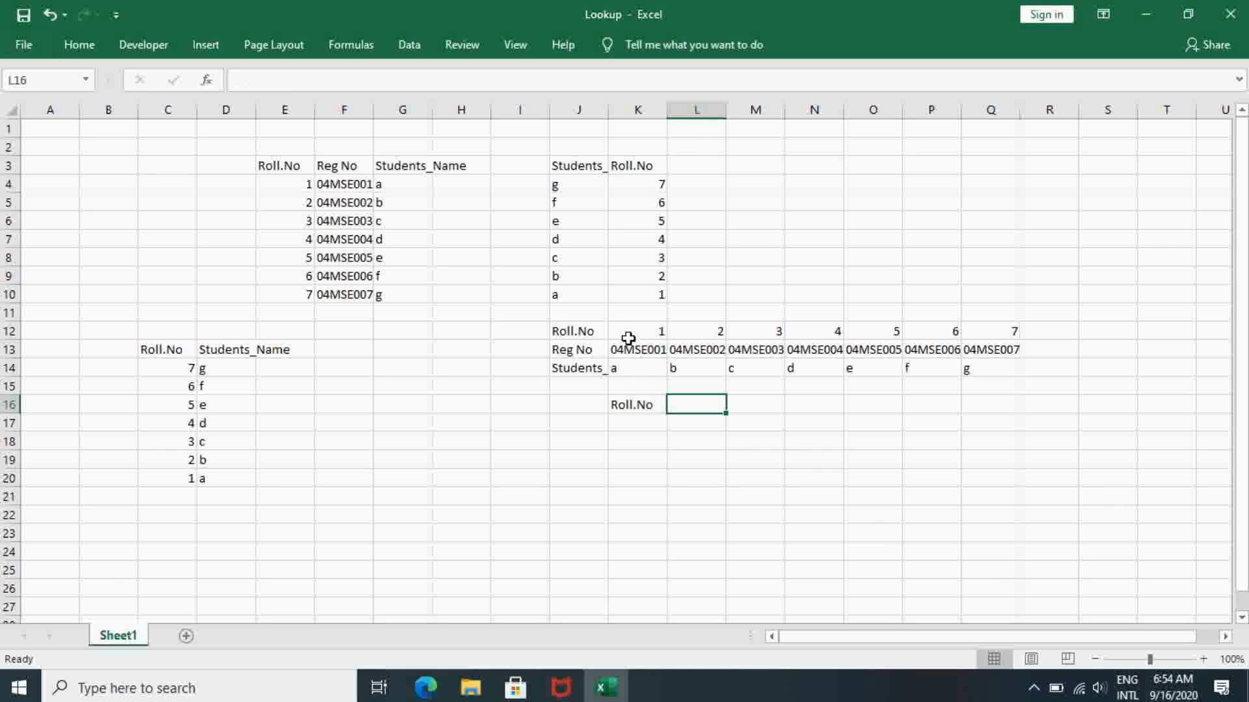
text(Reg)
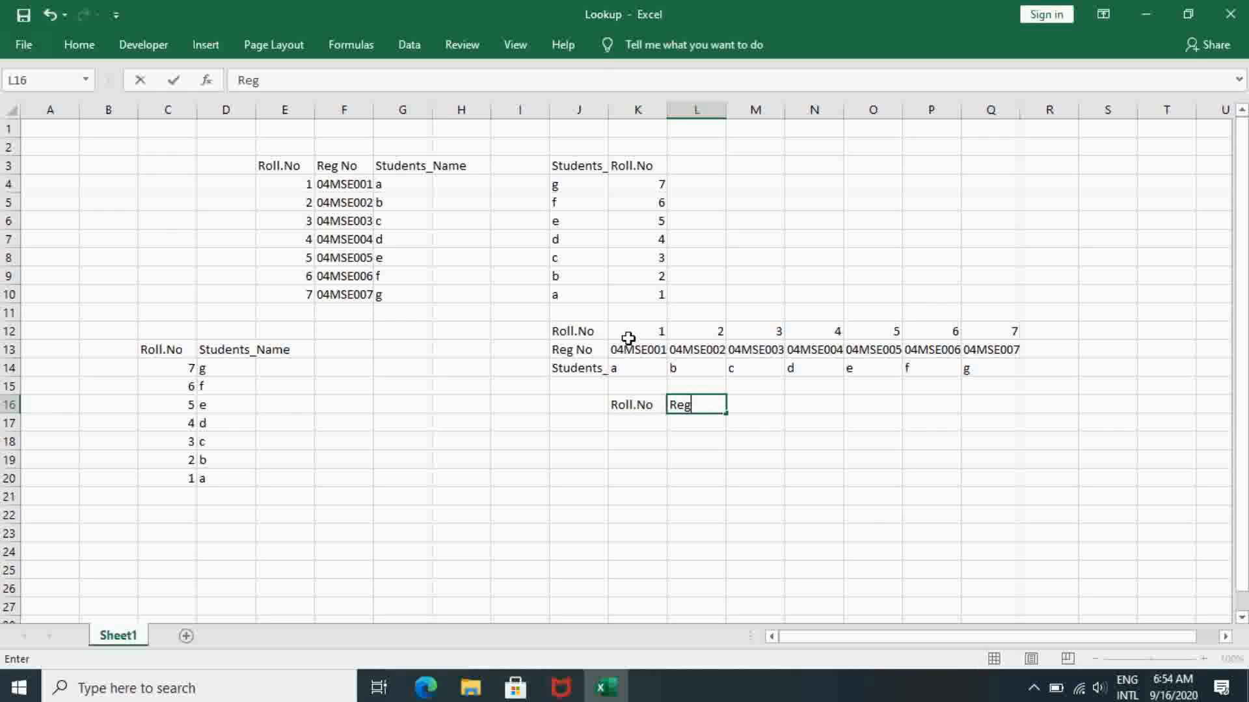
text(.No)
- Fill K17 to K23 under Roll.No with the roll numbers 7 down to 1, copied from C14 to C20
click(623, 421)
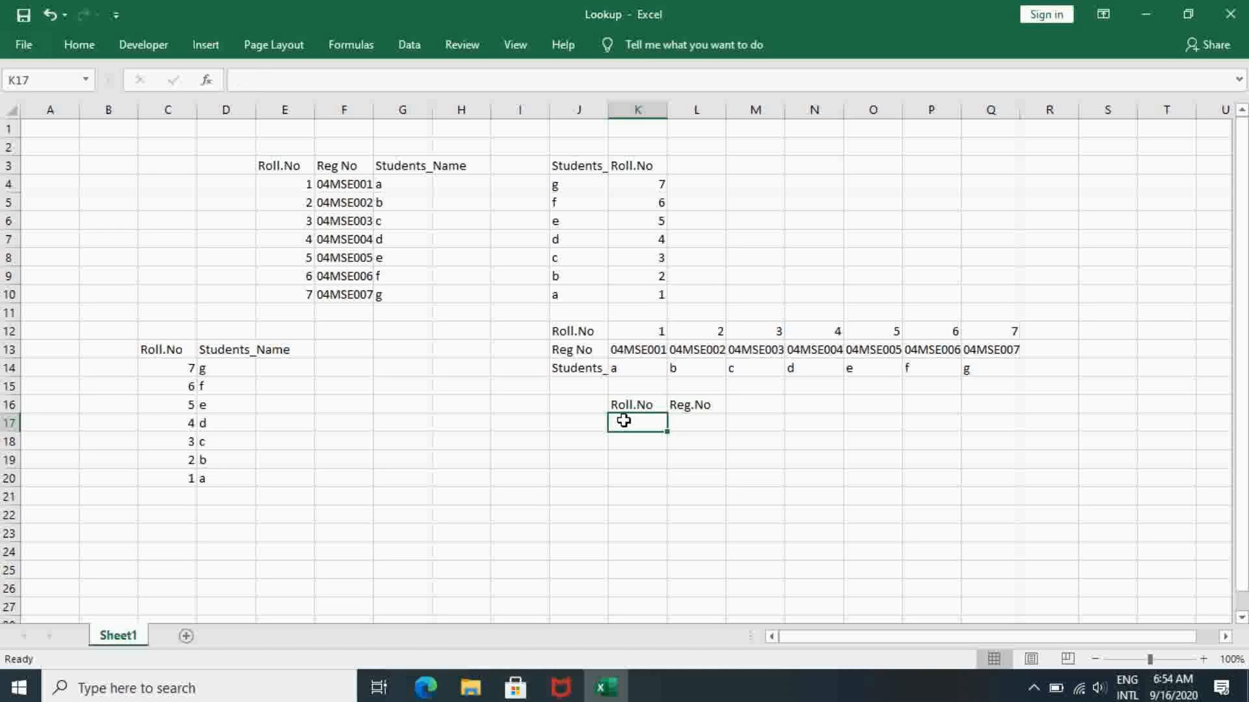
text(7)
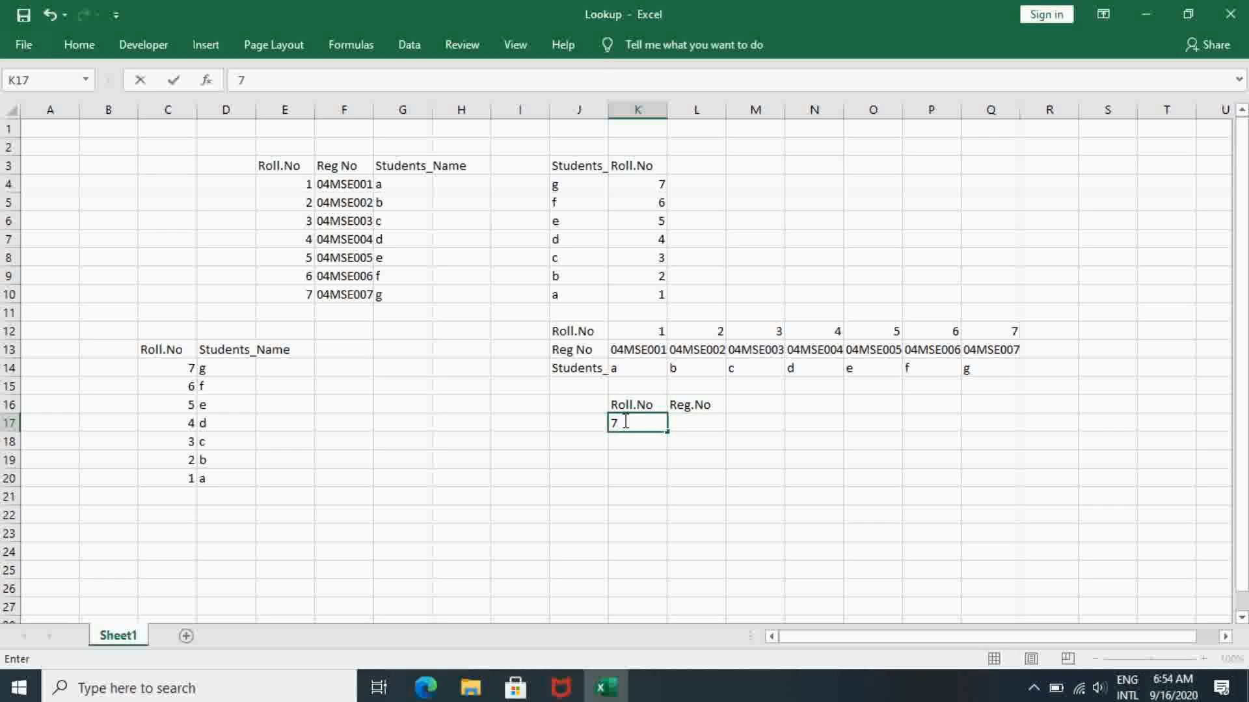
key(Return)
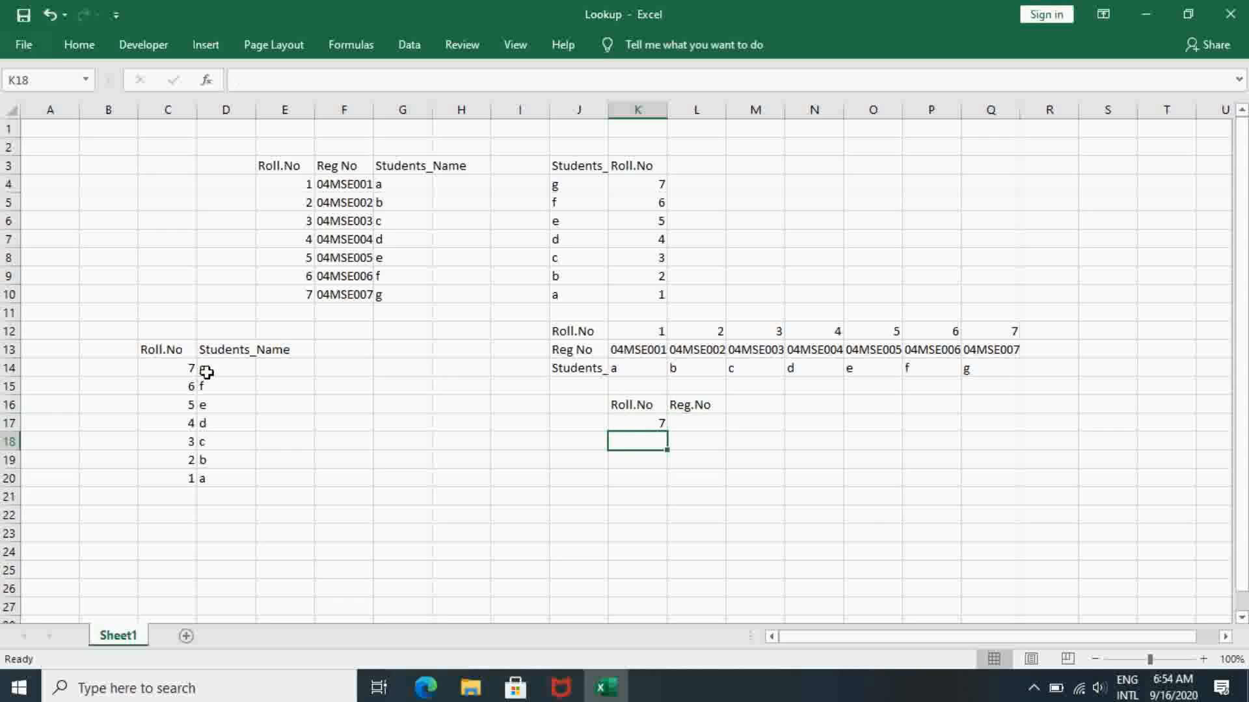
click(166, 365)
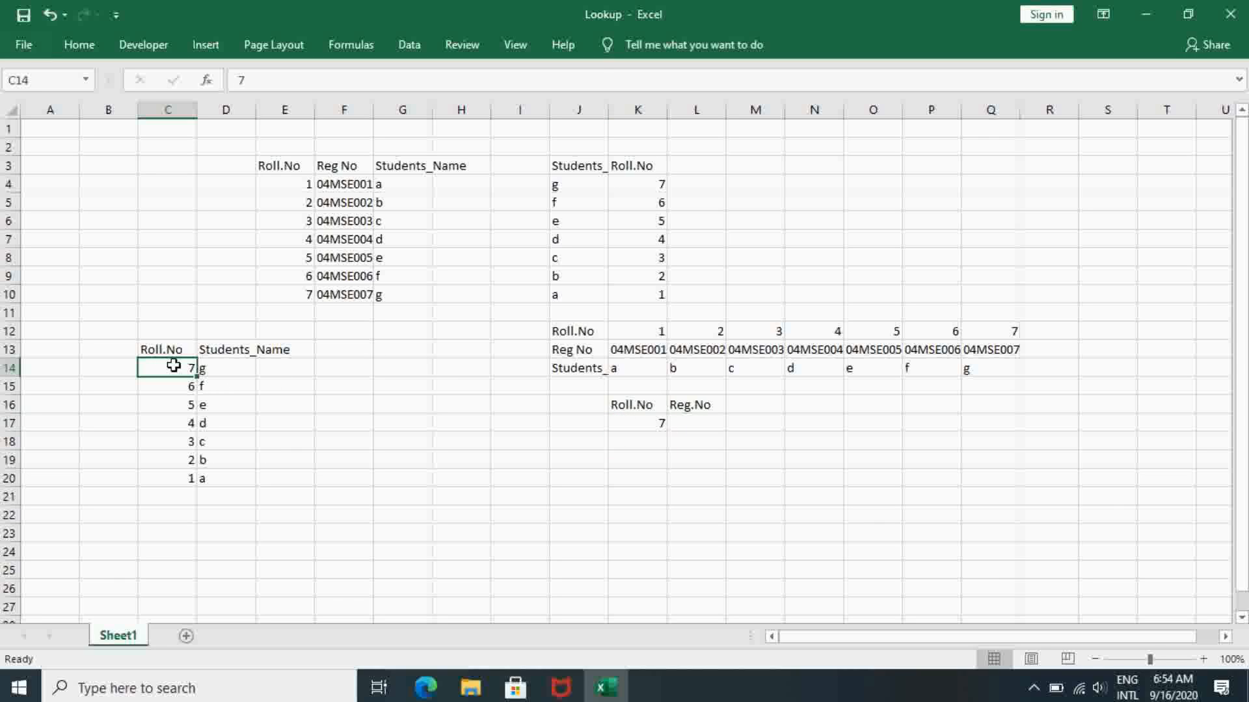
drag(173, 365, 169, 481)
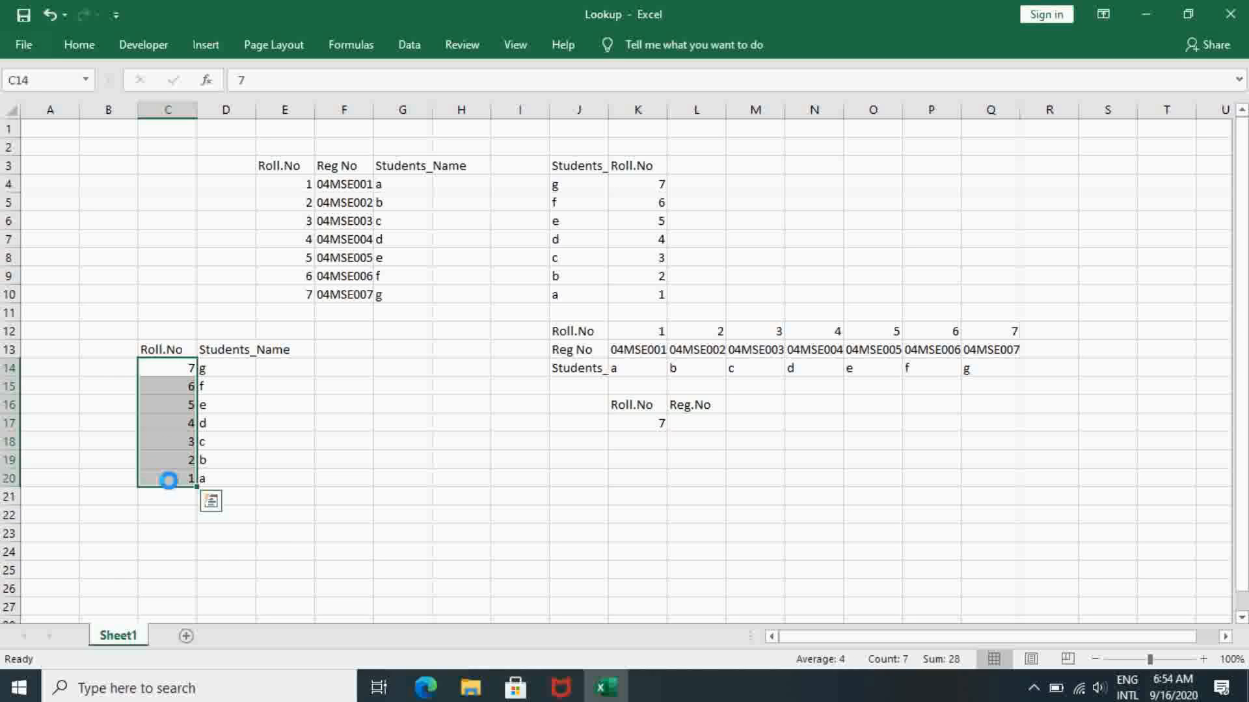
key(ctrl+c)
click(640, 418)
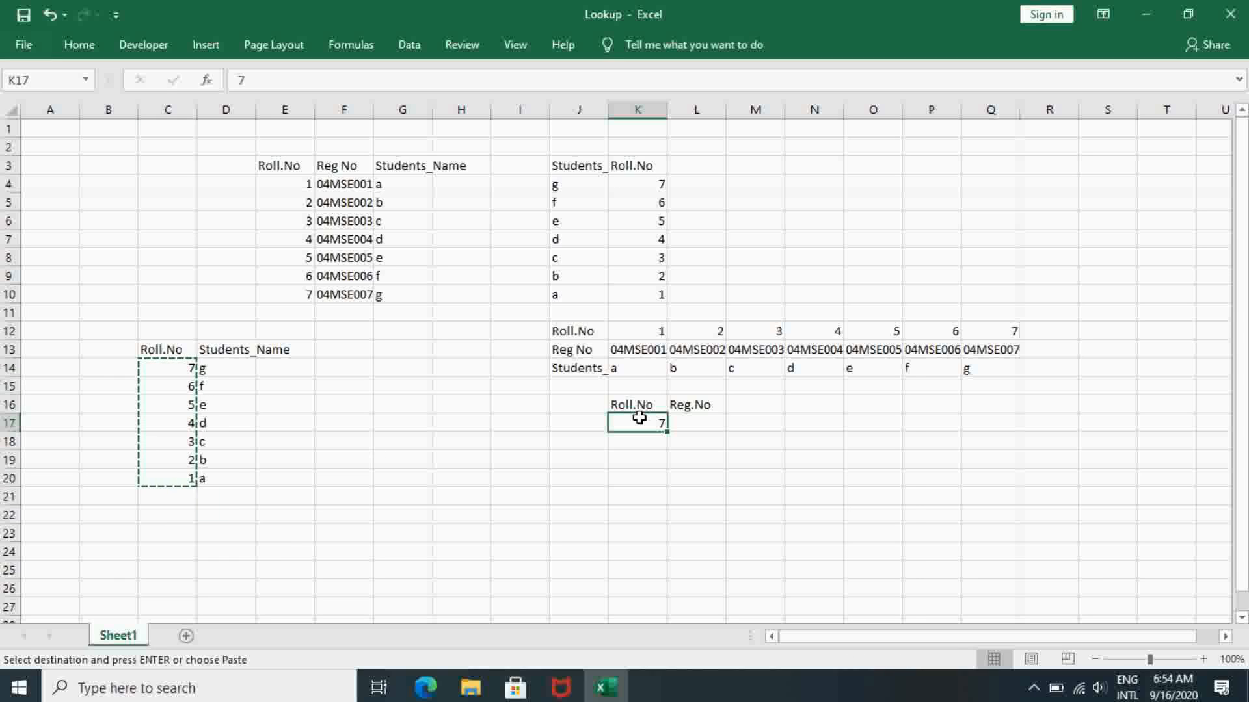
key(ctrl+v)
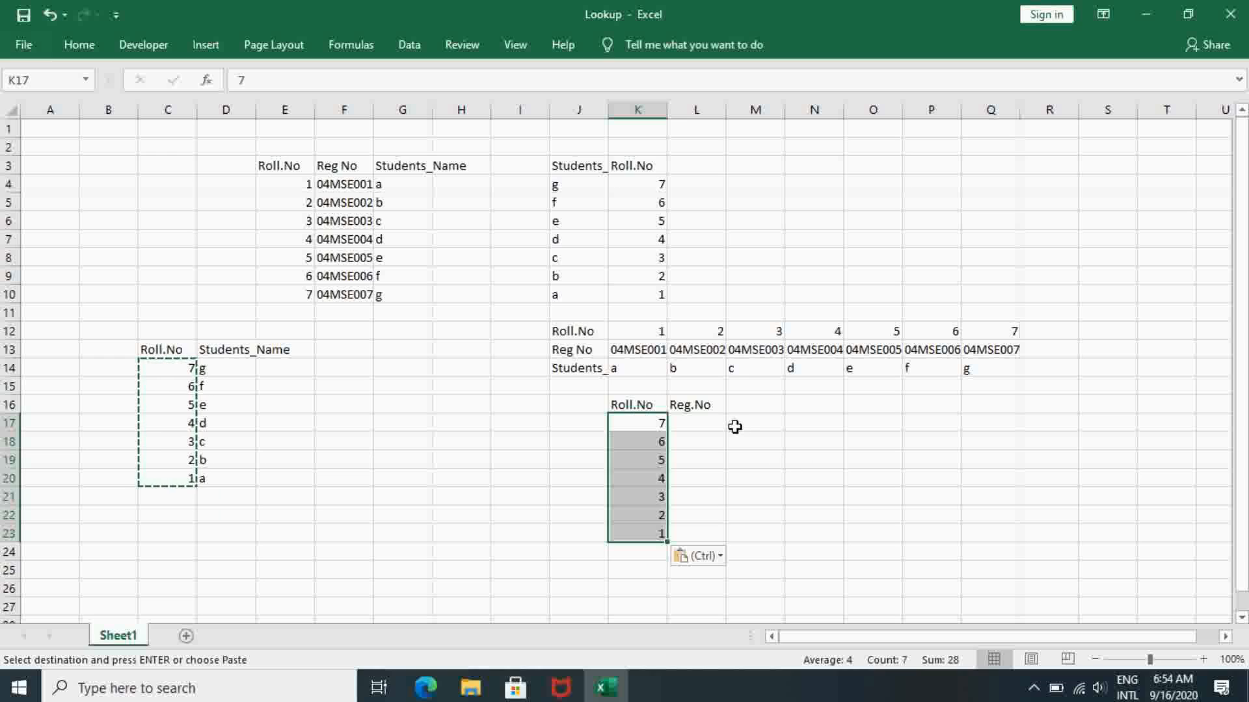
click(706, 423)
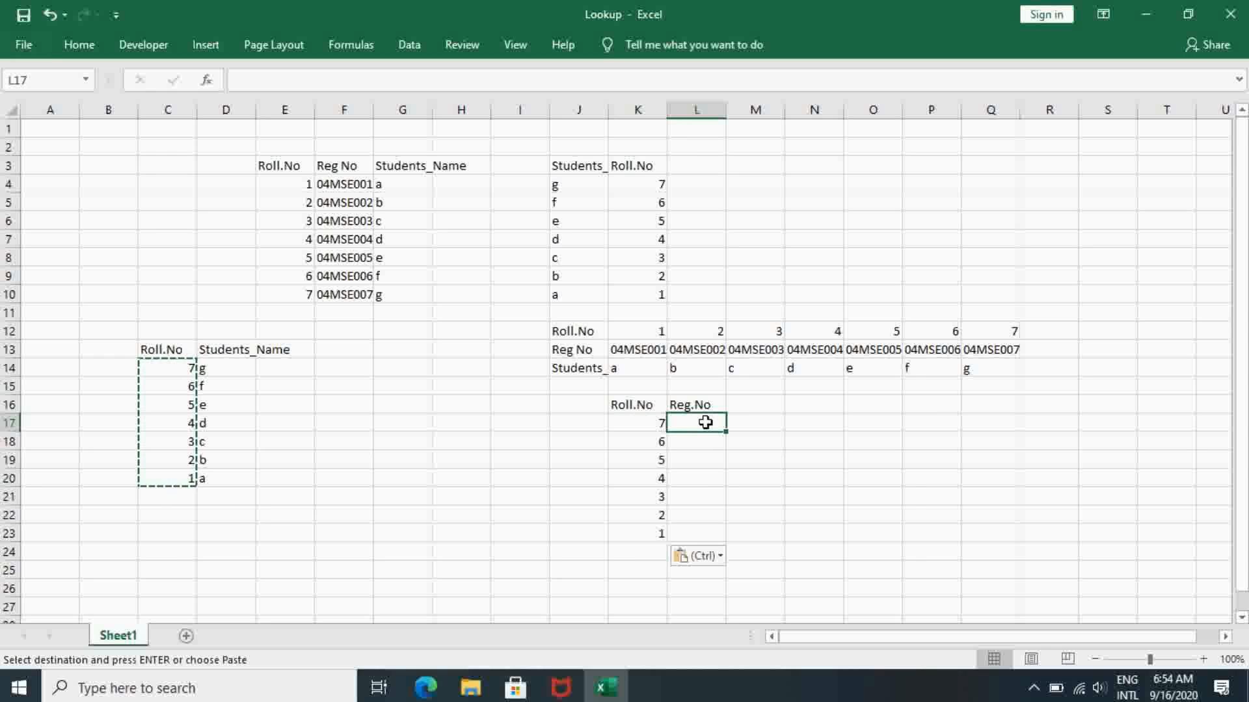
text(=)
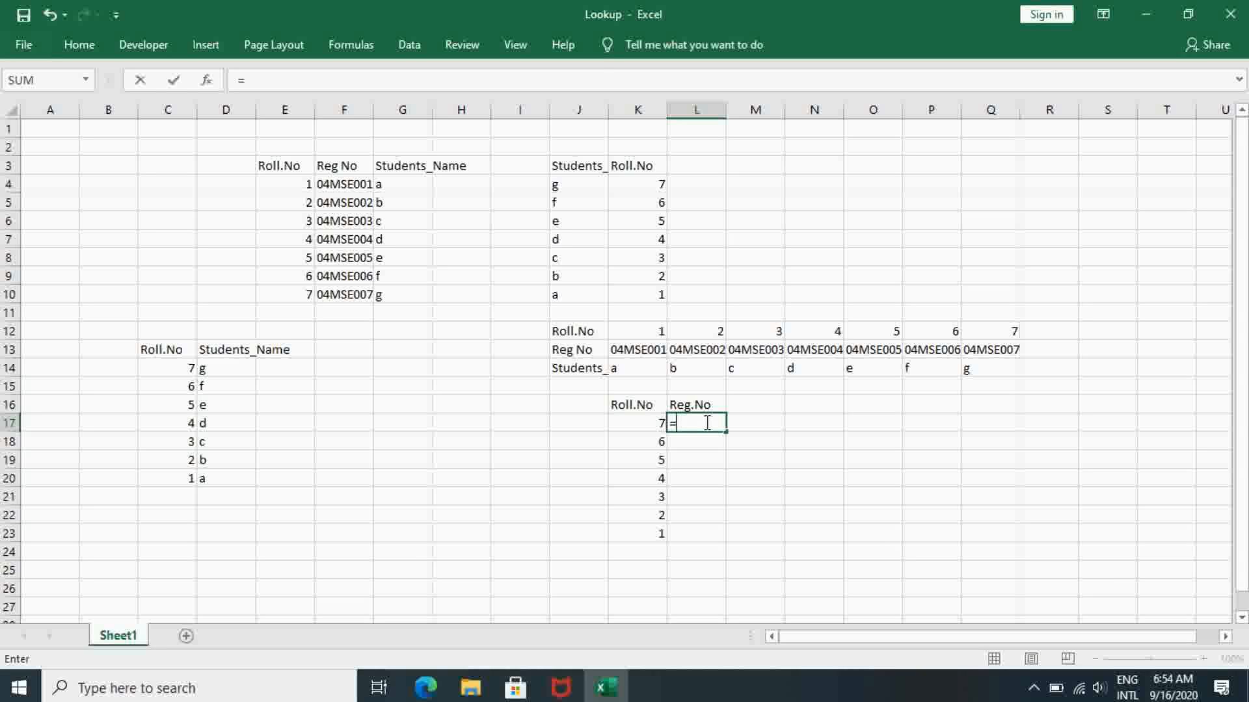
text(hloo)
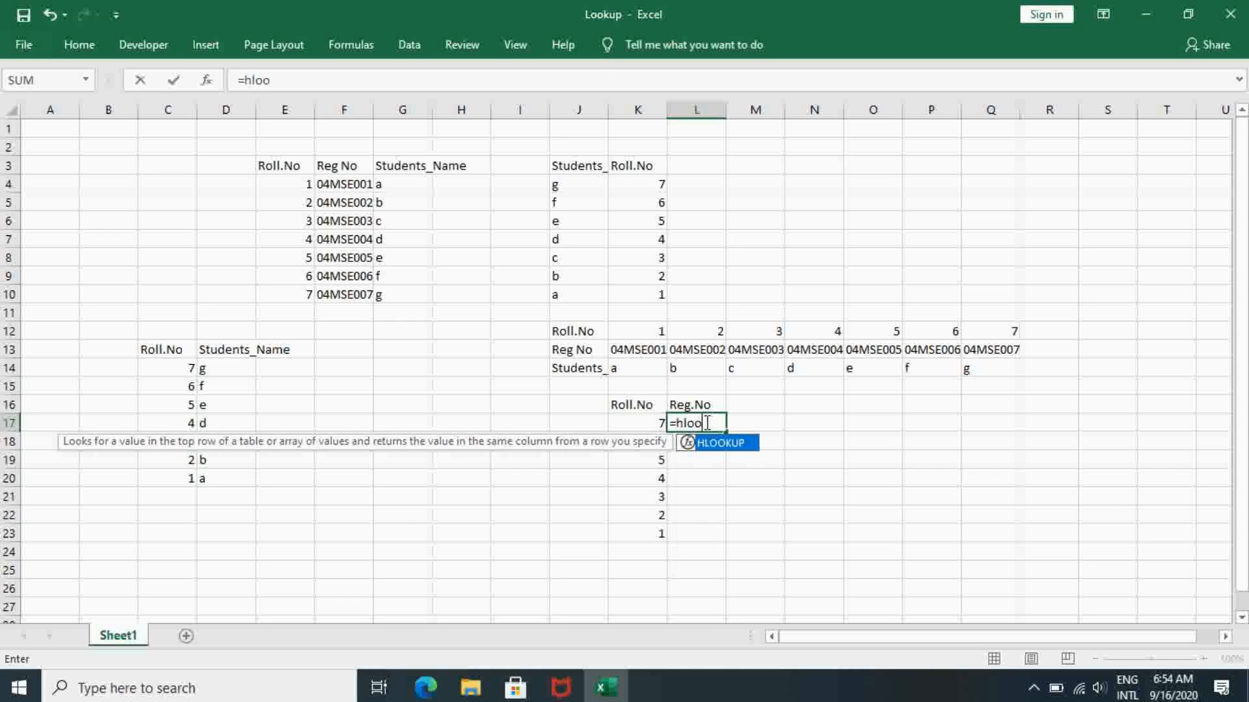
text(kup()
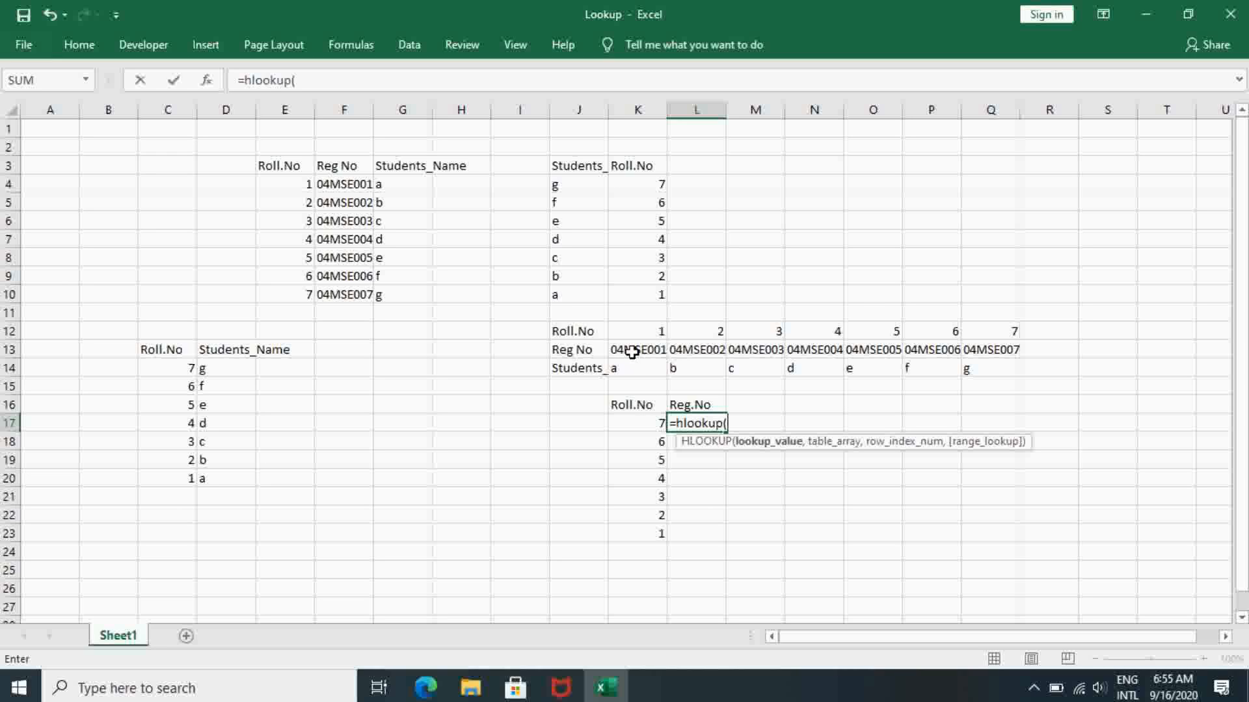
key(BackSpace)
key(BackSpace)
key(BackSpace)
key(BackSpace)
key(BackSpace)
key(BackSpace)
key(BackSpace)
key(Escape)
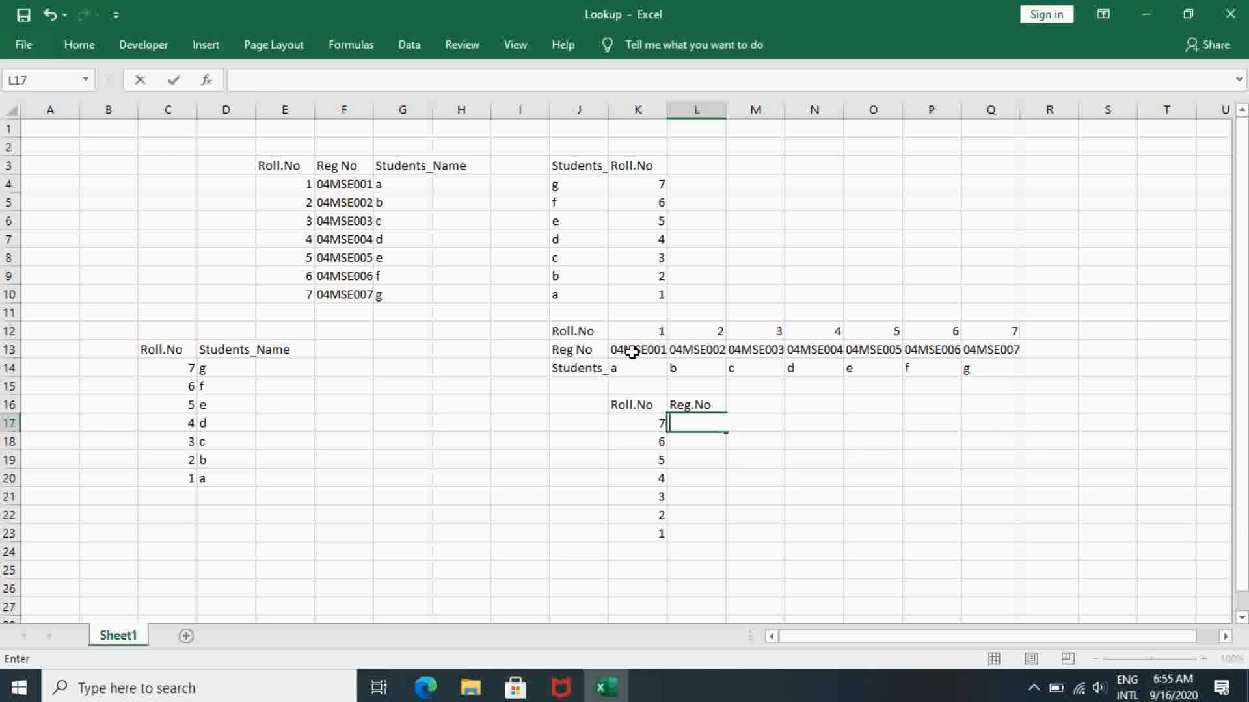
- Name the horizontal data range K12 to Q14, without its row headings, data2
click(611, 332)
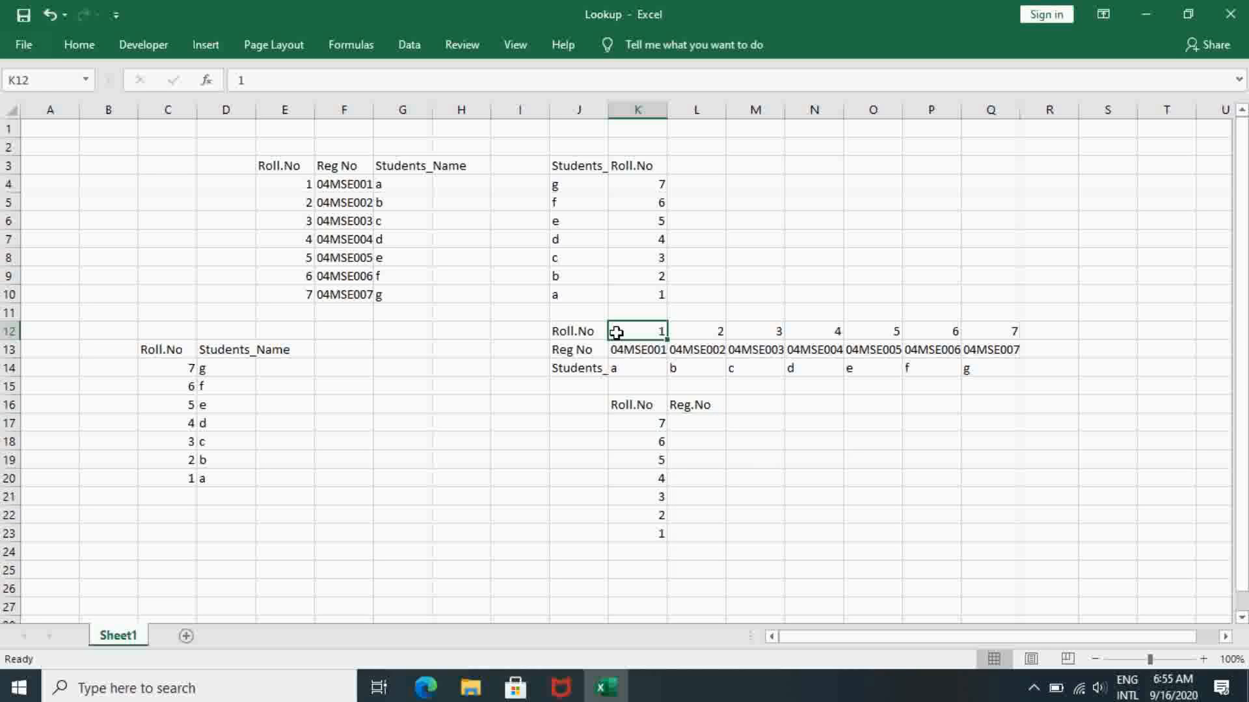
mouse_move(617, 332)
mouse_down()
mouse_move(705, 388)
mouse_move(898, 304)
mouse_move(1002, 376)
mouse_up()
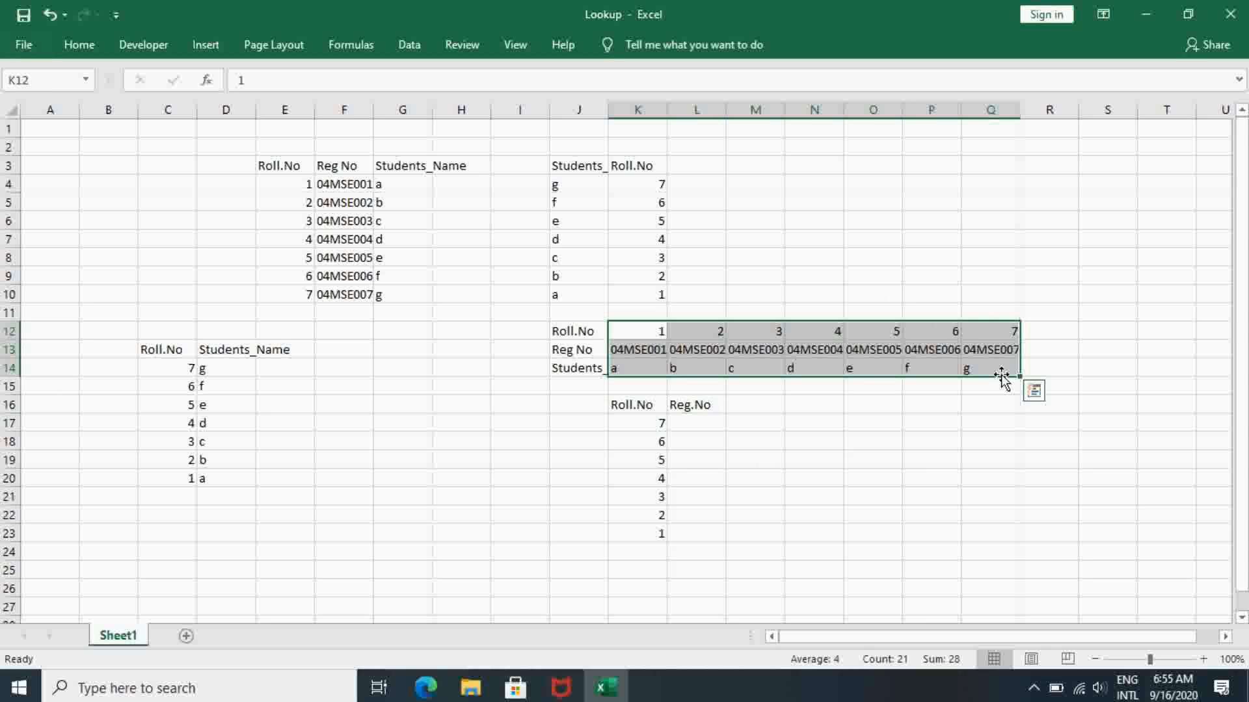
click(26, 79)
text(dta)
key(BackSpace)
key(BackSpace)
text(ata)
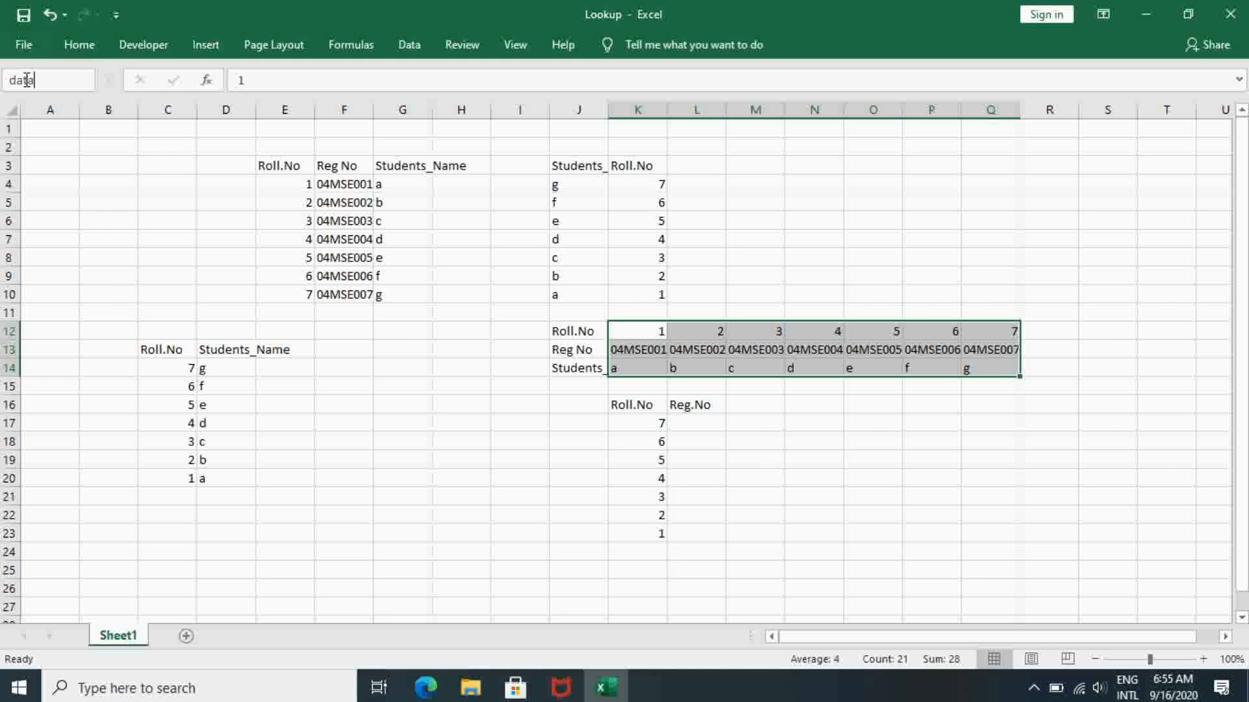
text(2)
key(Return)
- Enter =HLOOKUP(K17,data2,2) in L17 to retrieve the registration number for the roll number in K17
click(705, 423)
double_click(702, 425)
text(=)
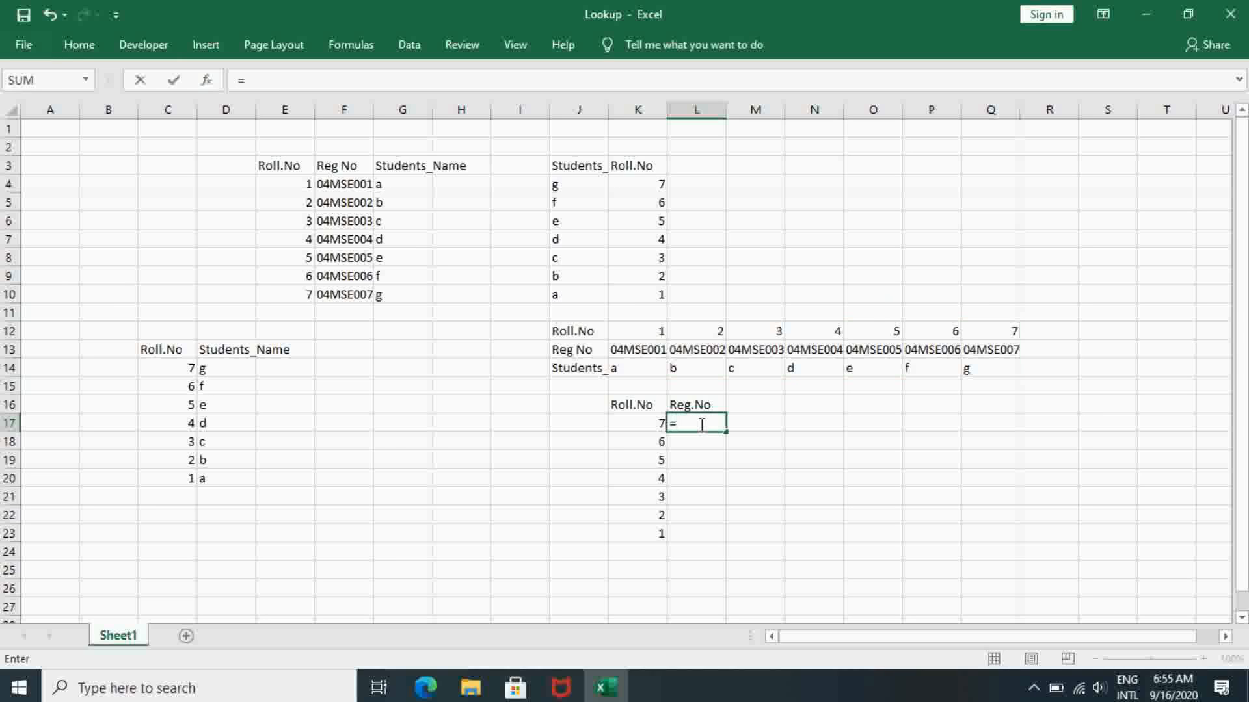
text(hloo)
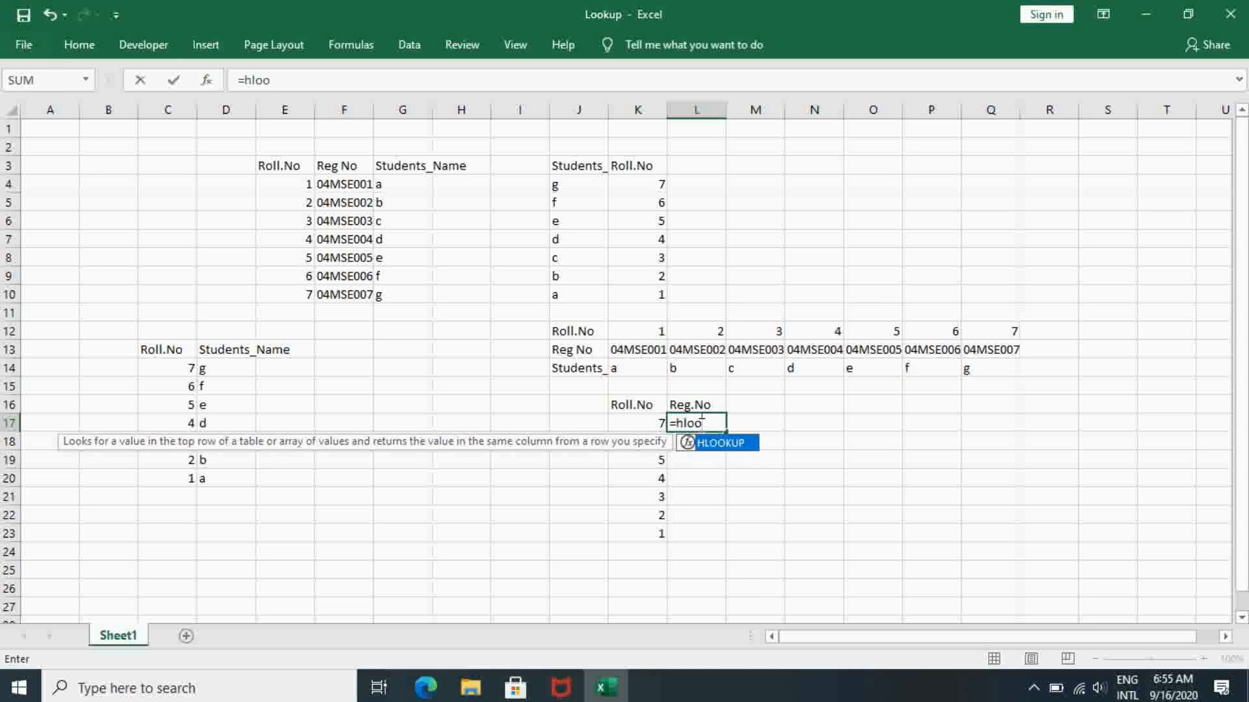
text(up()
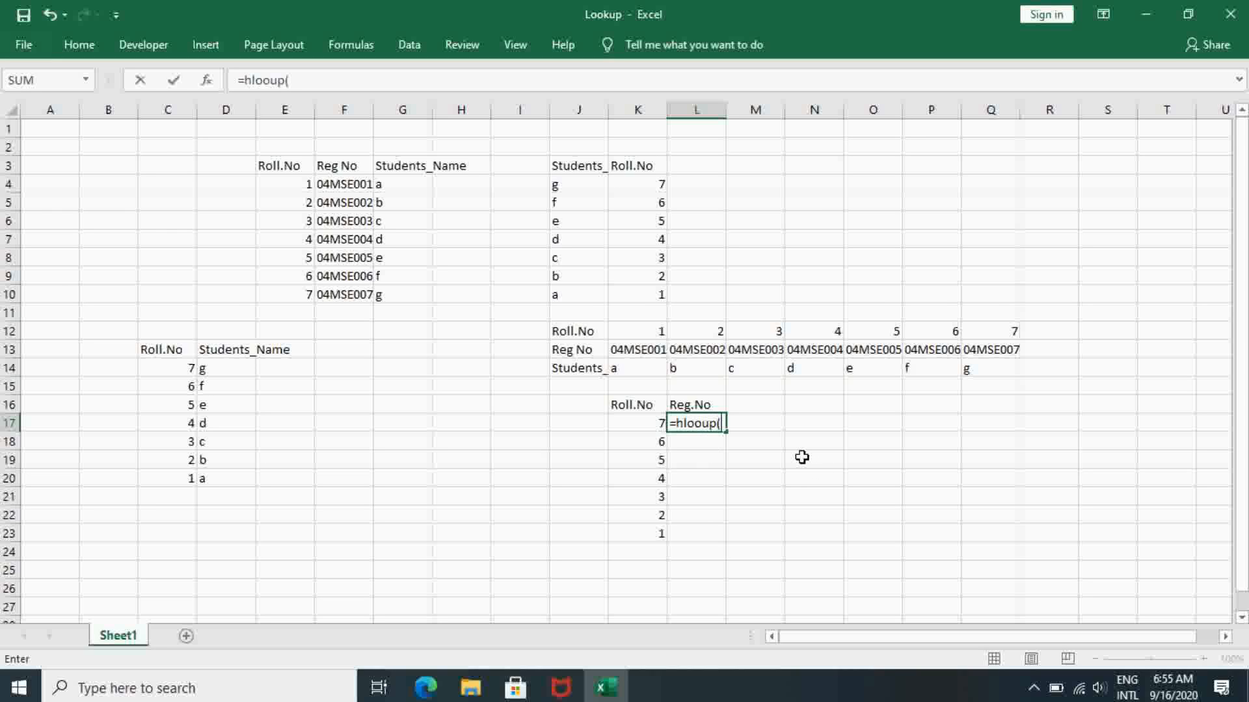
key(BackSpace)
key(BackSpace)
key(BackSpace)
text(o)
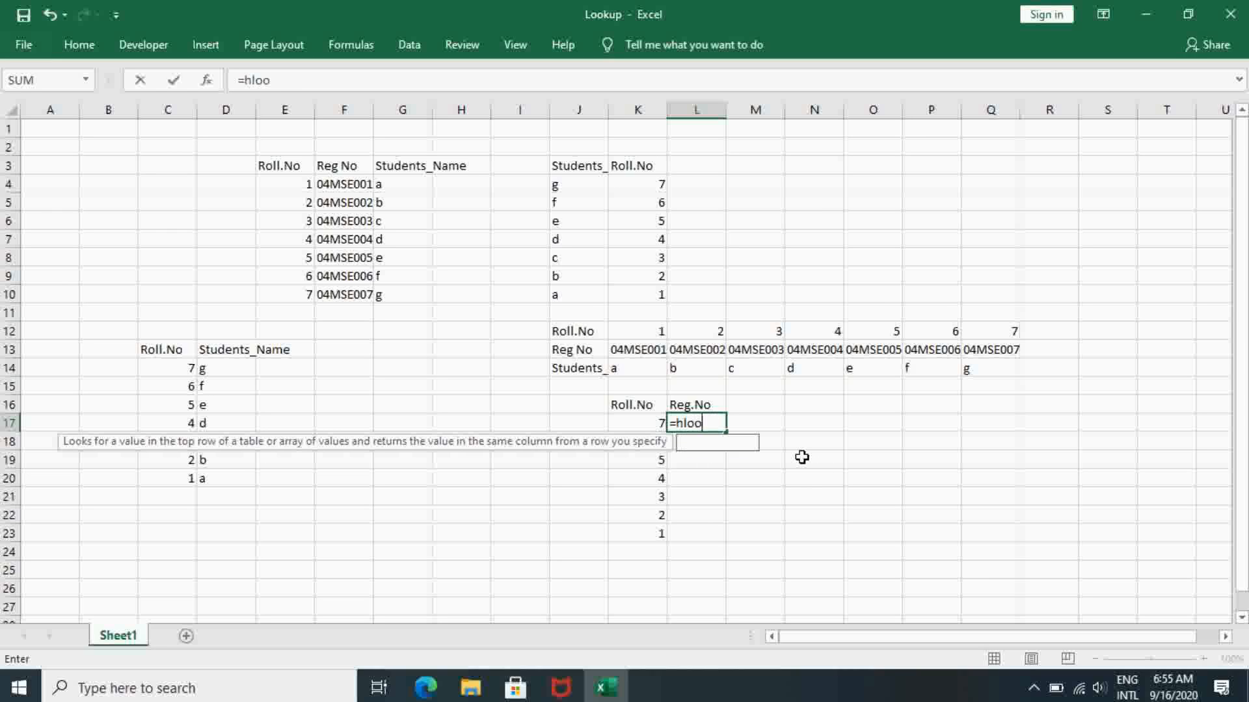
text(kup()
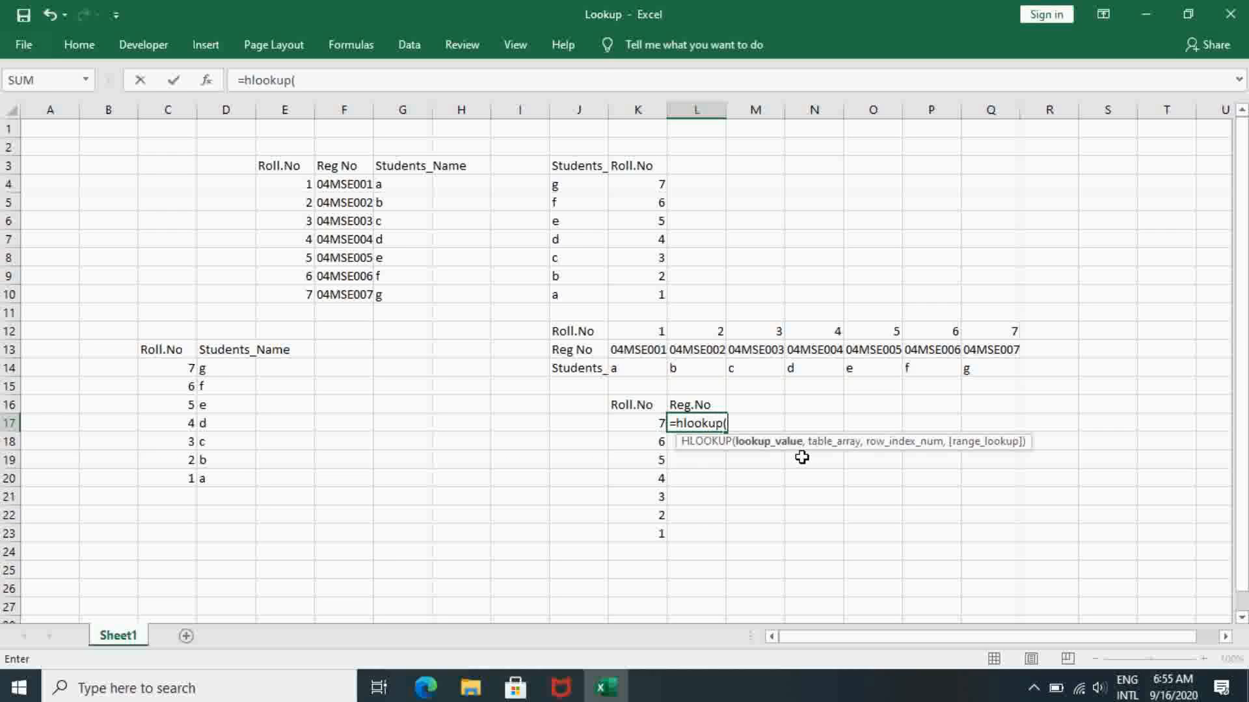
click(629, 427)
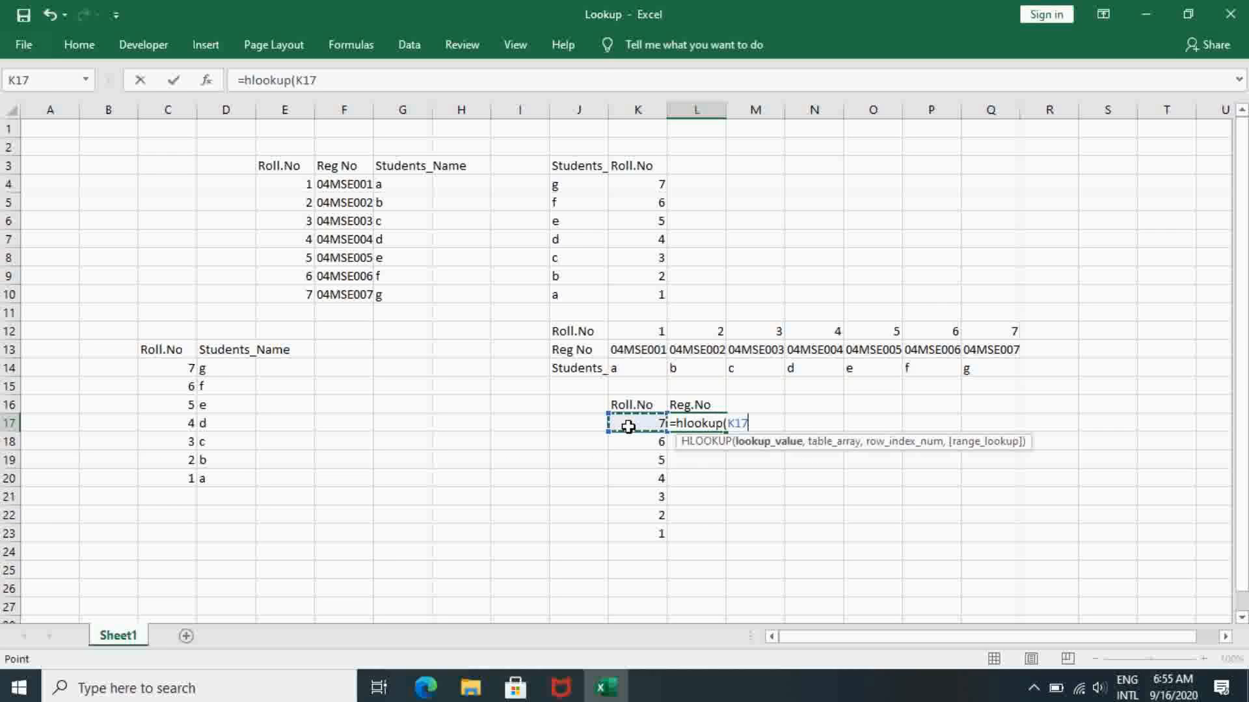
text(,)
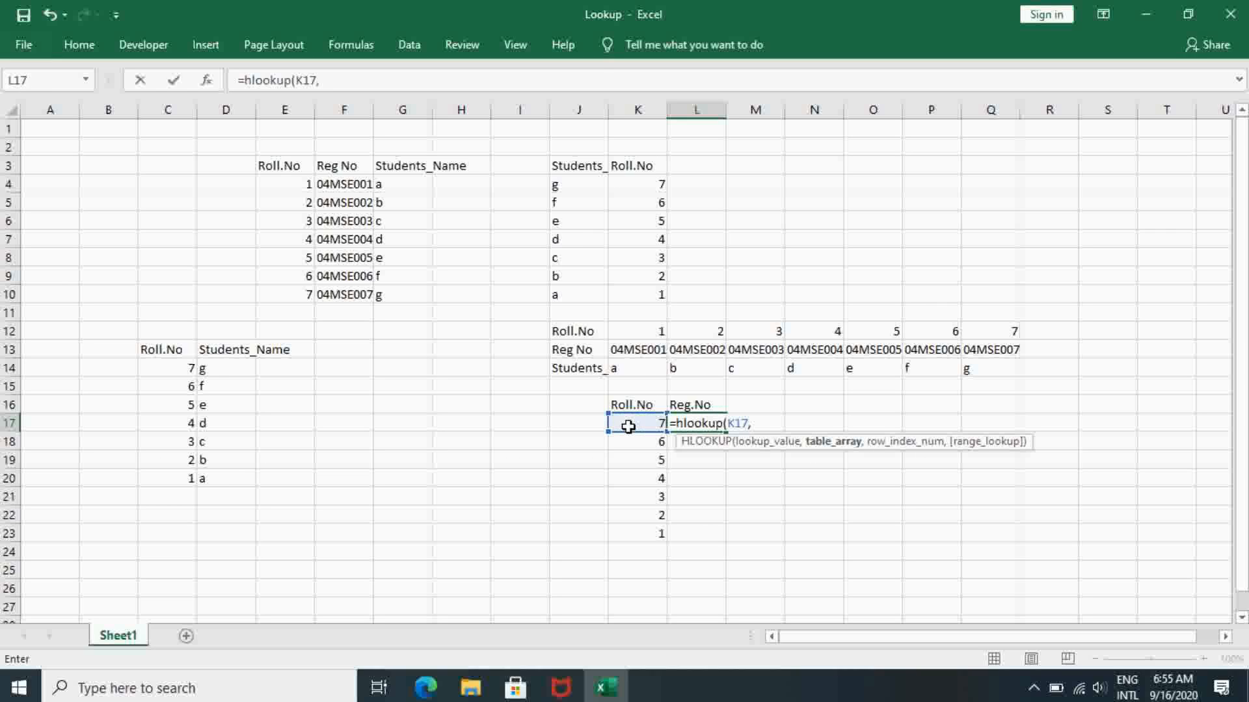
text(data)
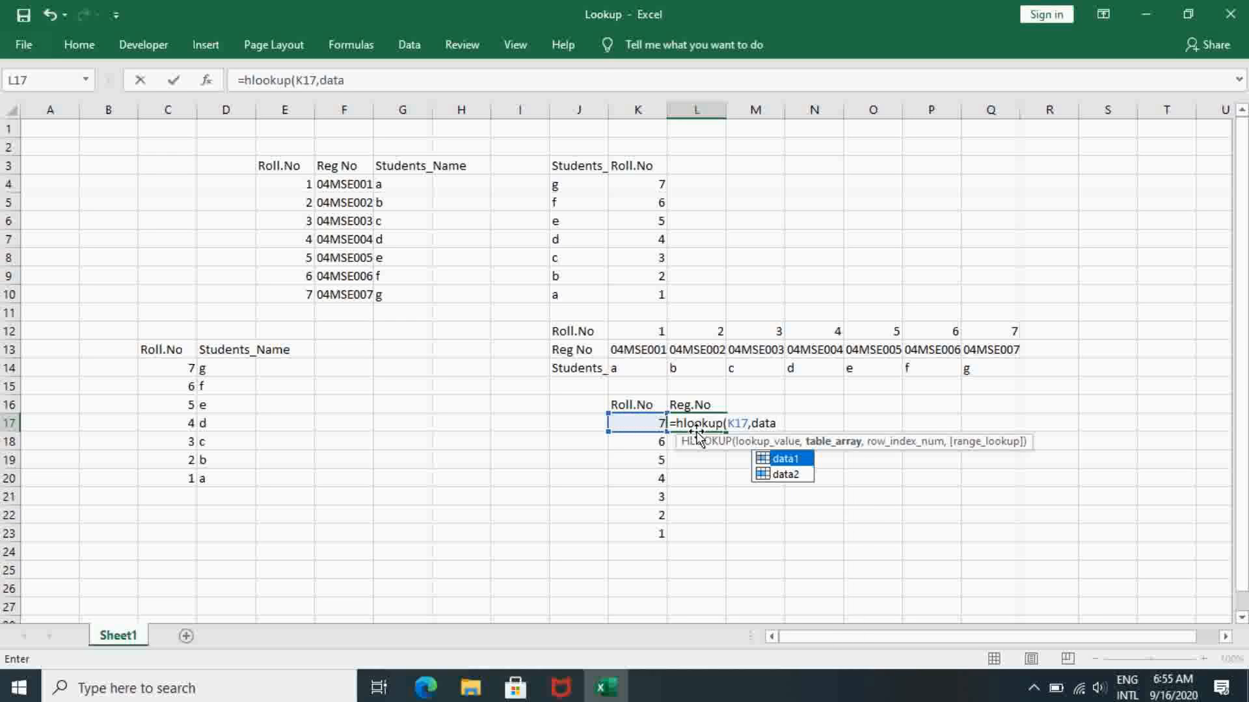
double_click(802, 474)
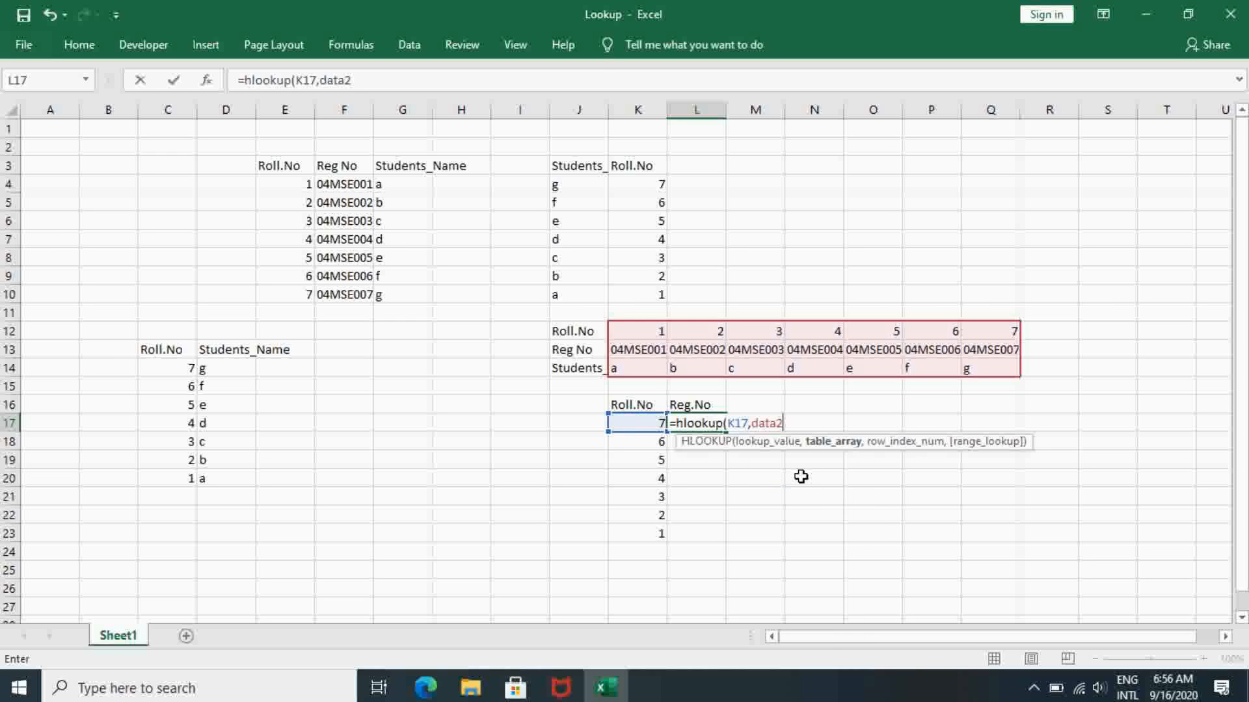
text(,)
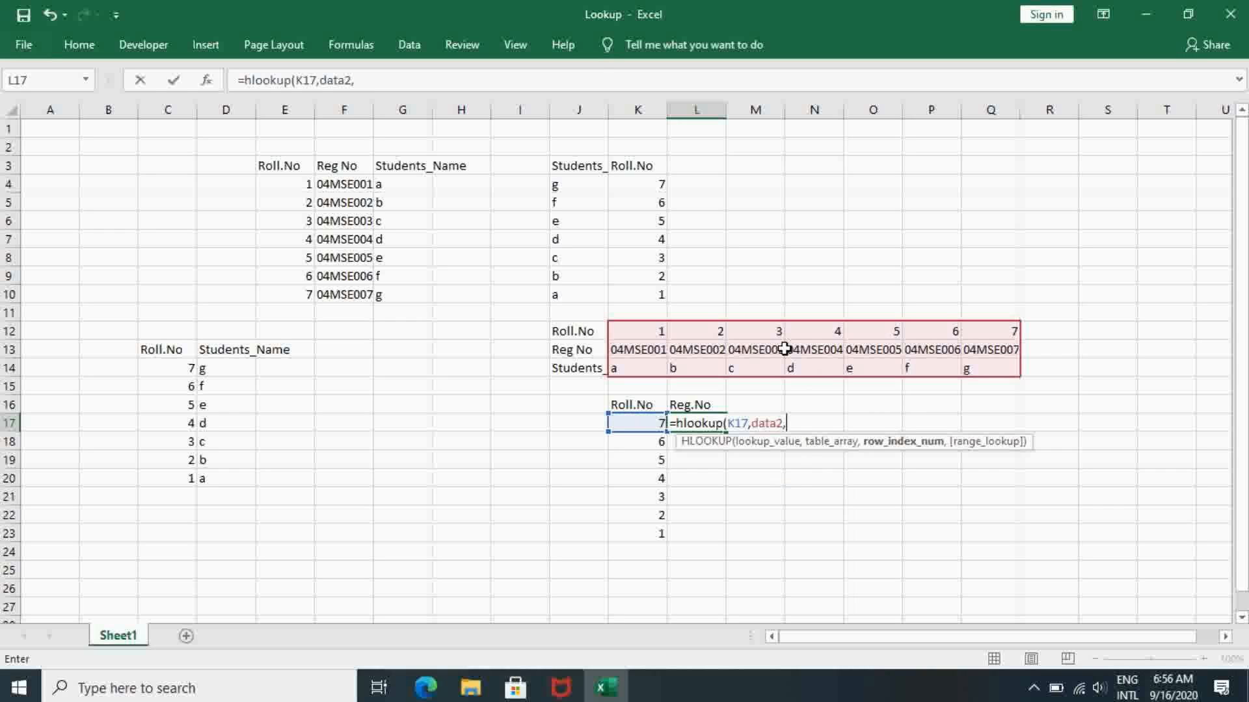
text(2)
text())
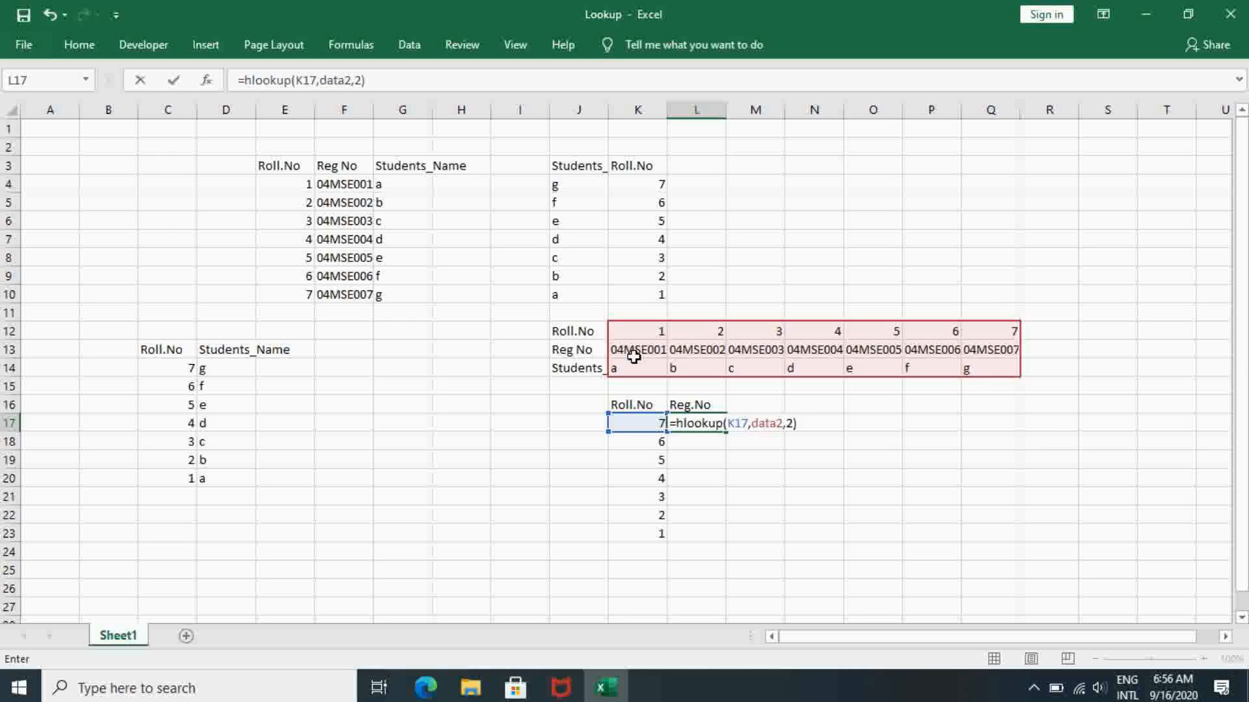
key(Return)
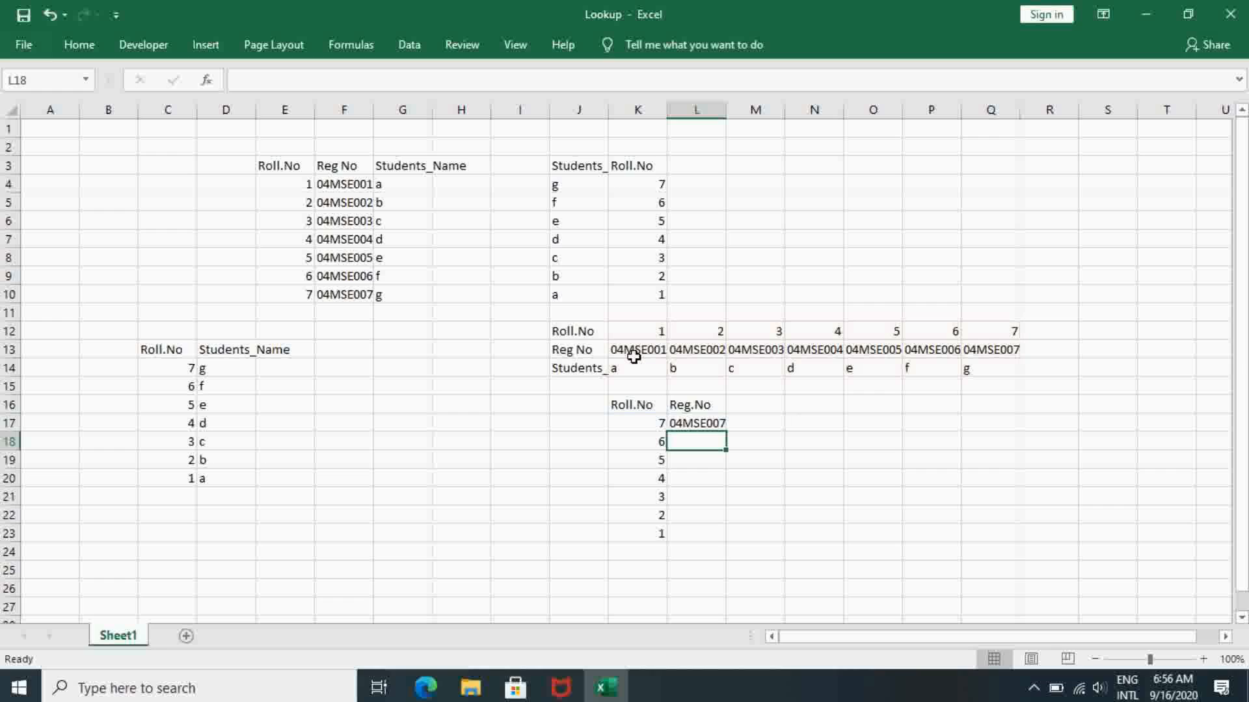
- Copy the HLOOKUP formula from L17 into L18 to L23, and select the filled Reg.No cells L17 to L23
key(Up)
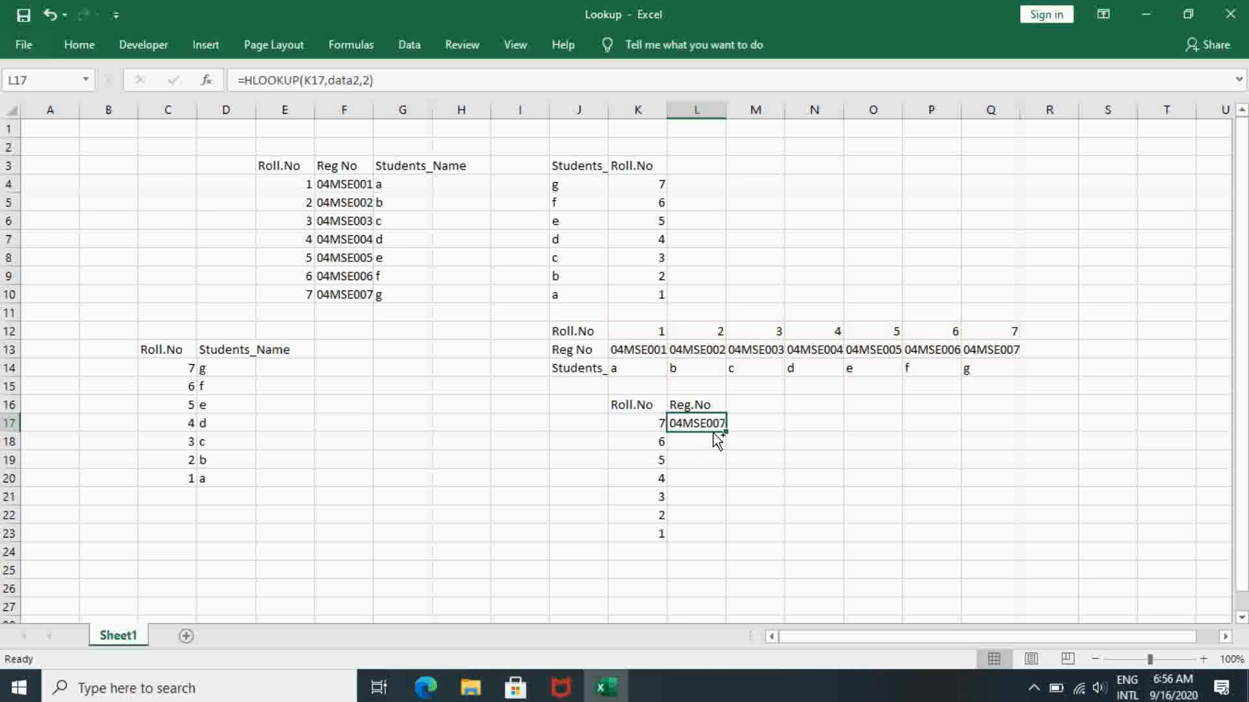
key(ctrl+c)
key(Down)
key(shift+Down)
key(shift+Down)
key(shift+Down)
key(shift+Down)
key(shift+Down)
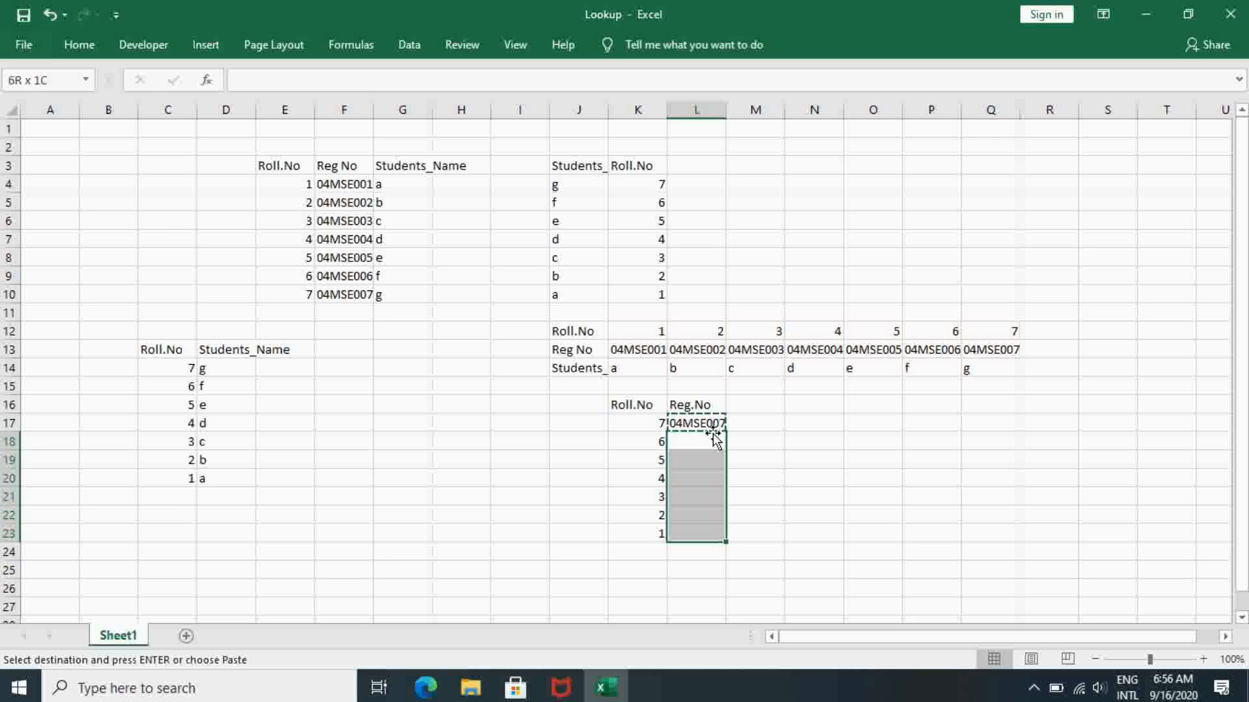
key(ctrl+v)
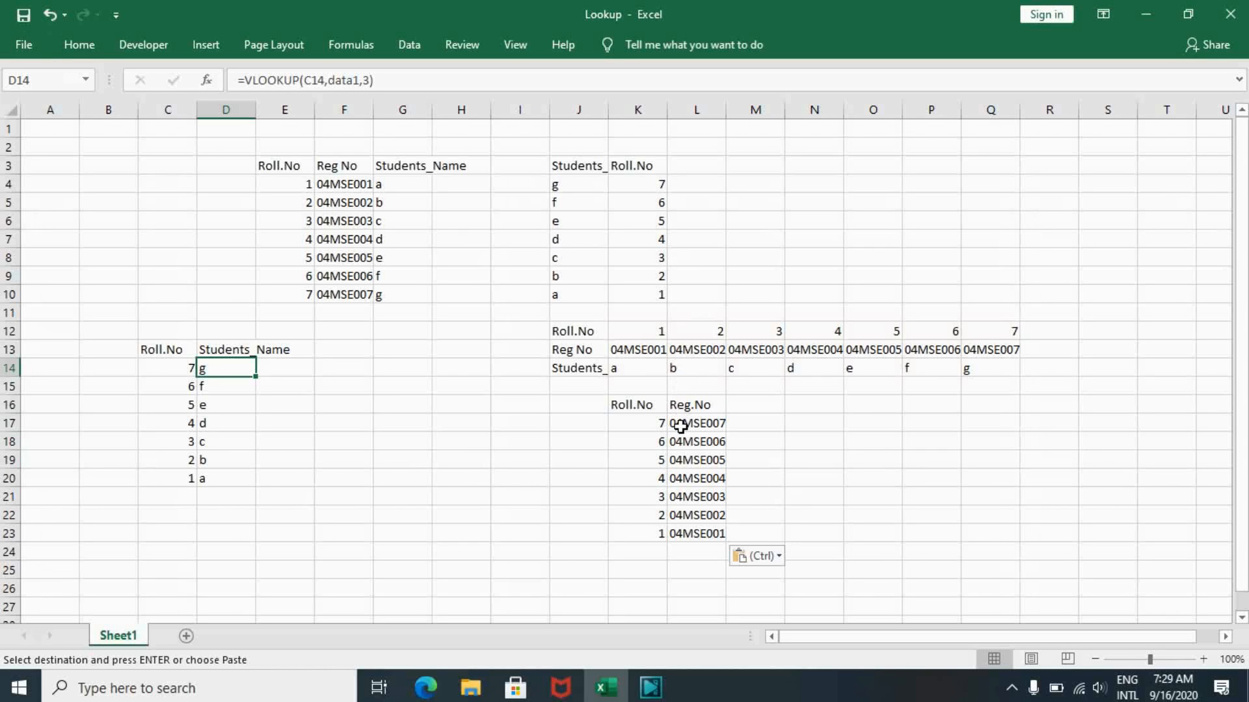
drag(680, 426, 684, 527)
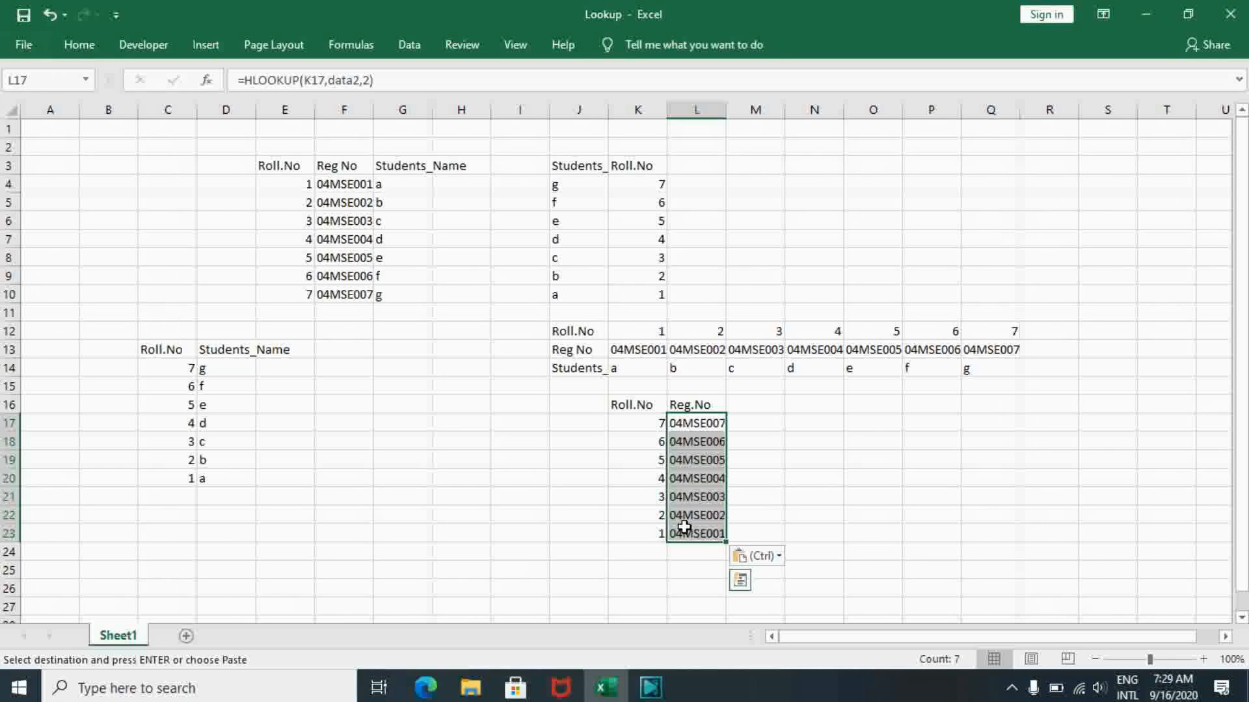